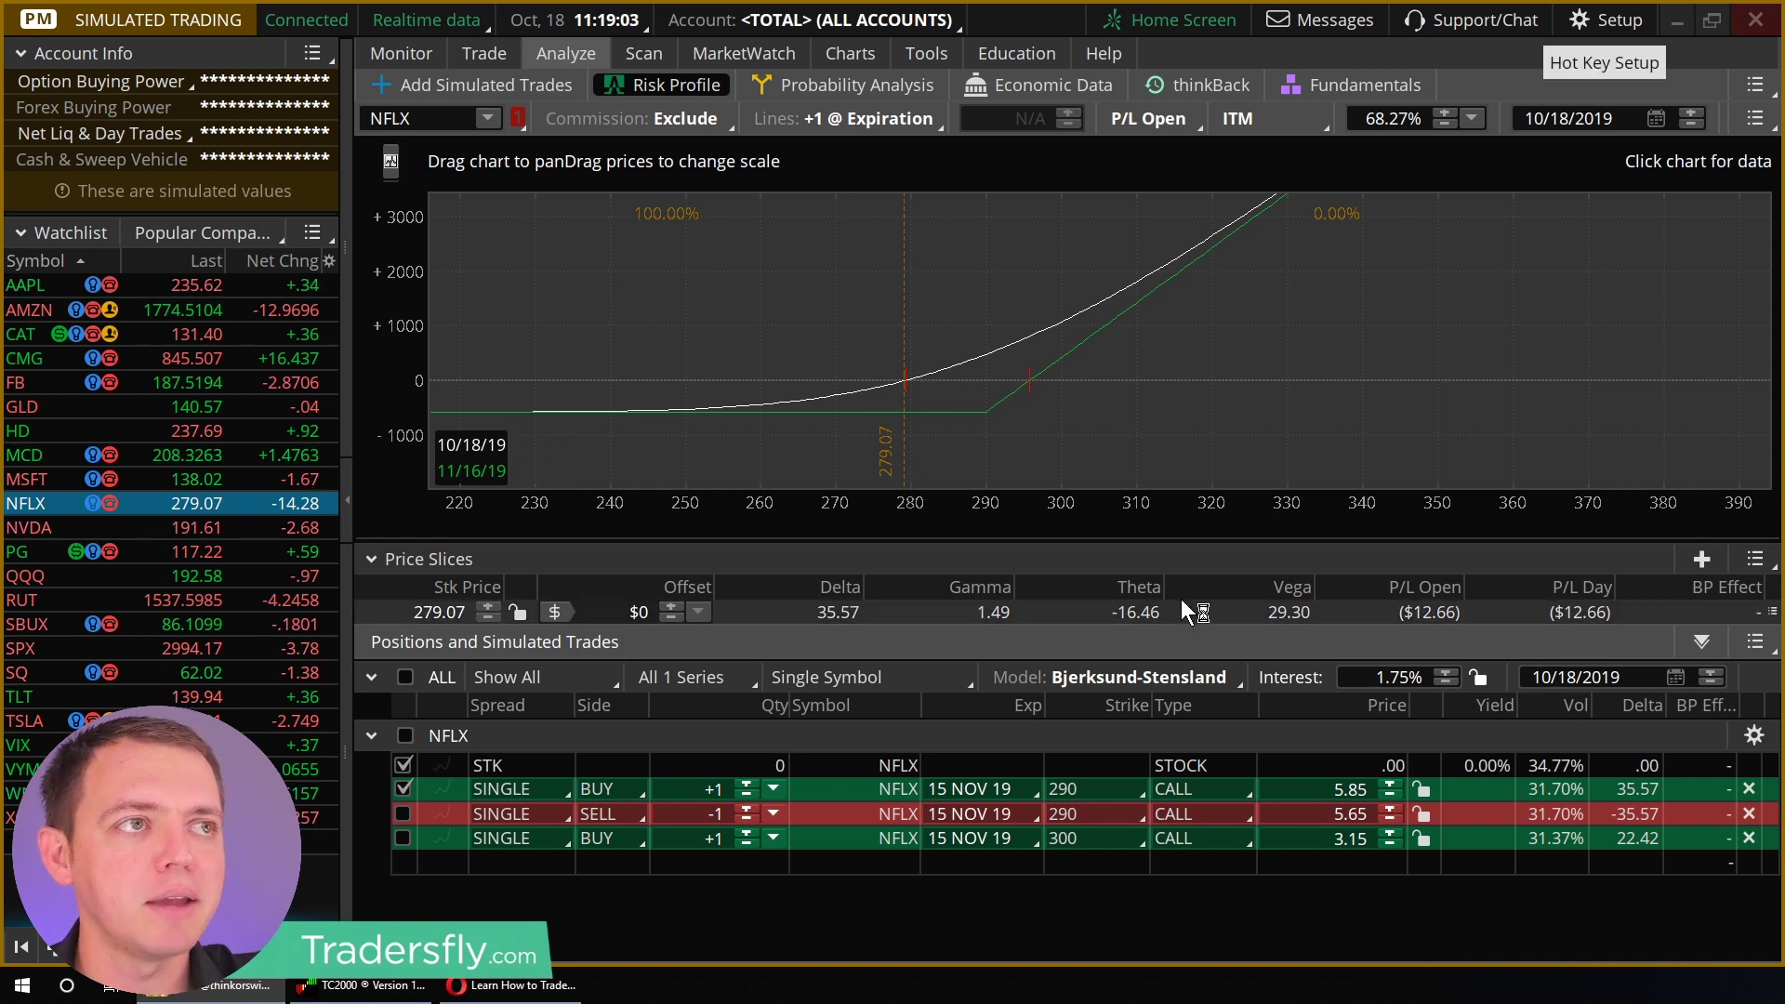
Step: Advance the evaluation date of the simulated NFLX trades to 10/19/2019
{"action": "key", "text": "e"}
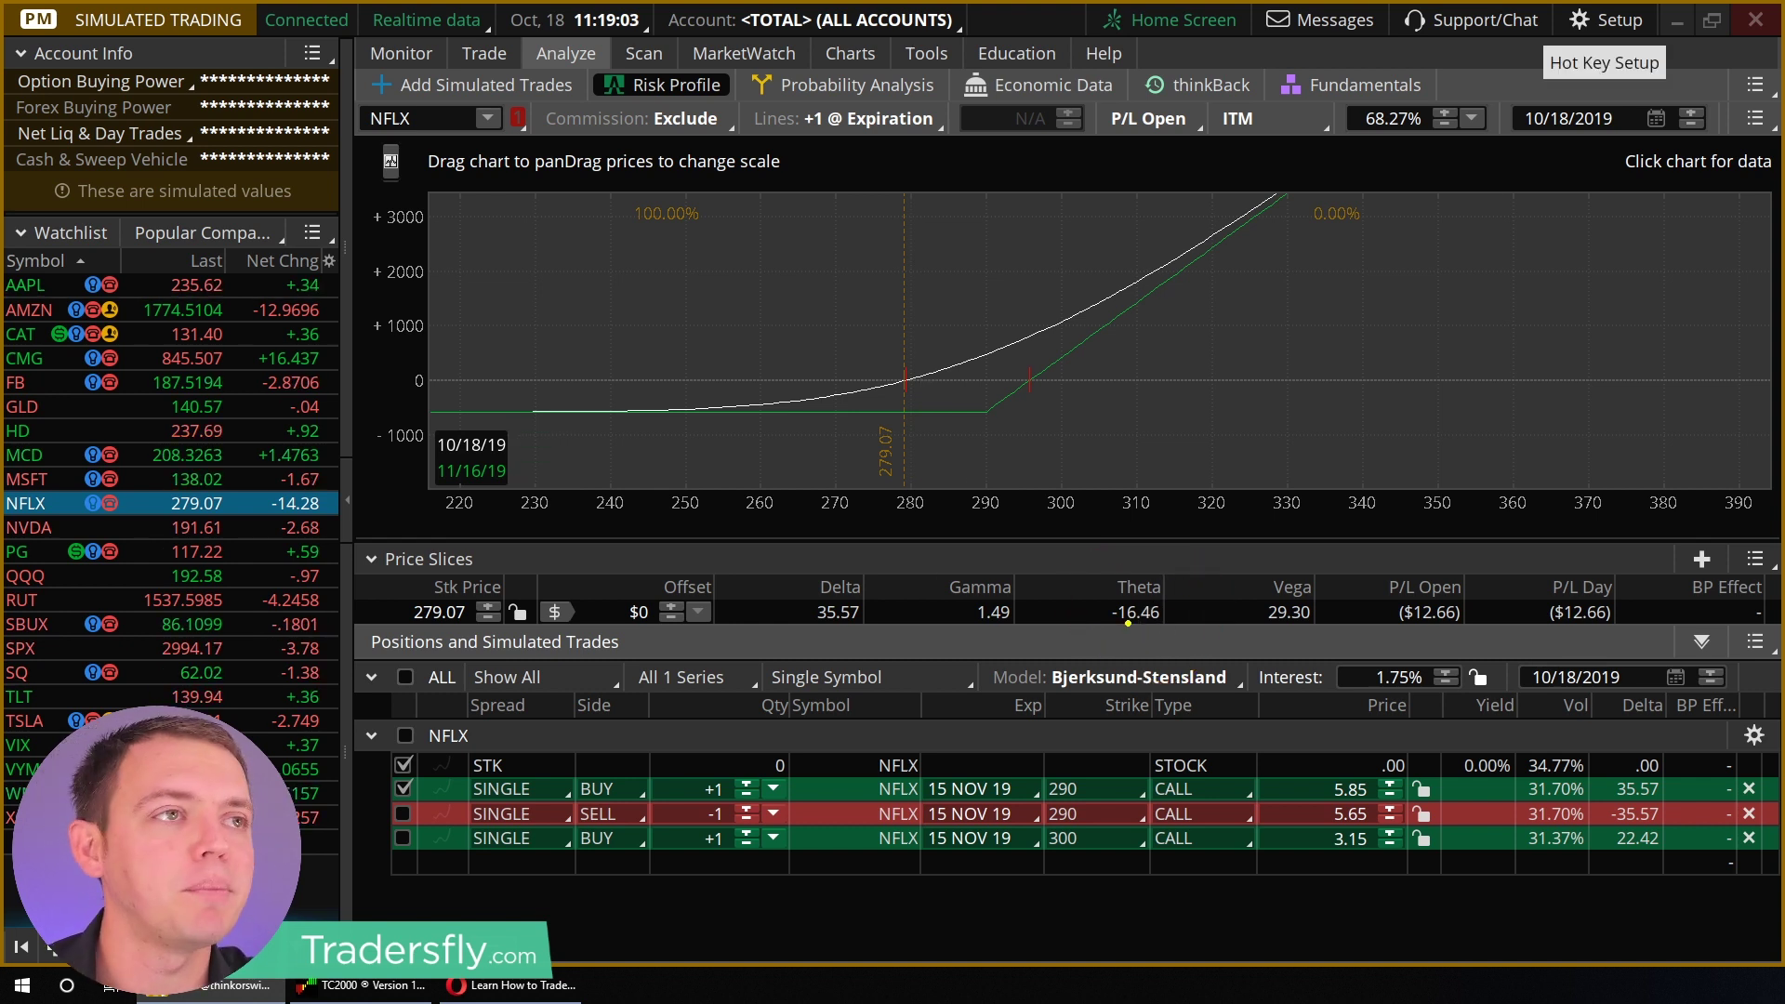
{"action": "key", "text": "Escape"}
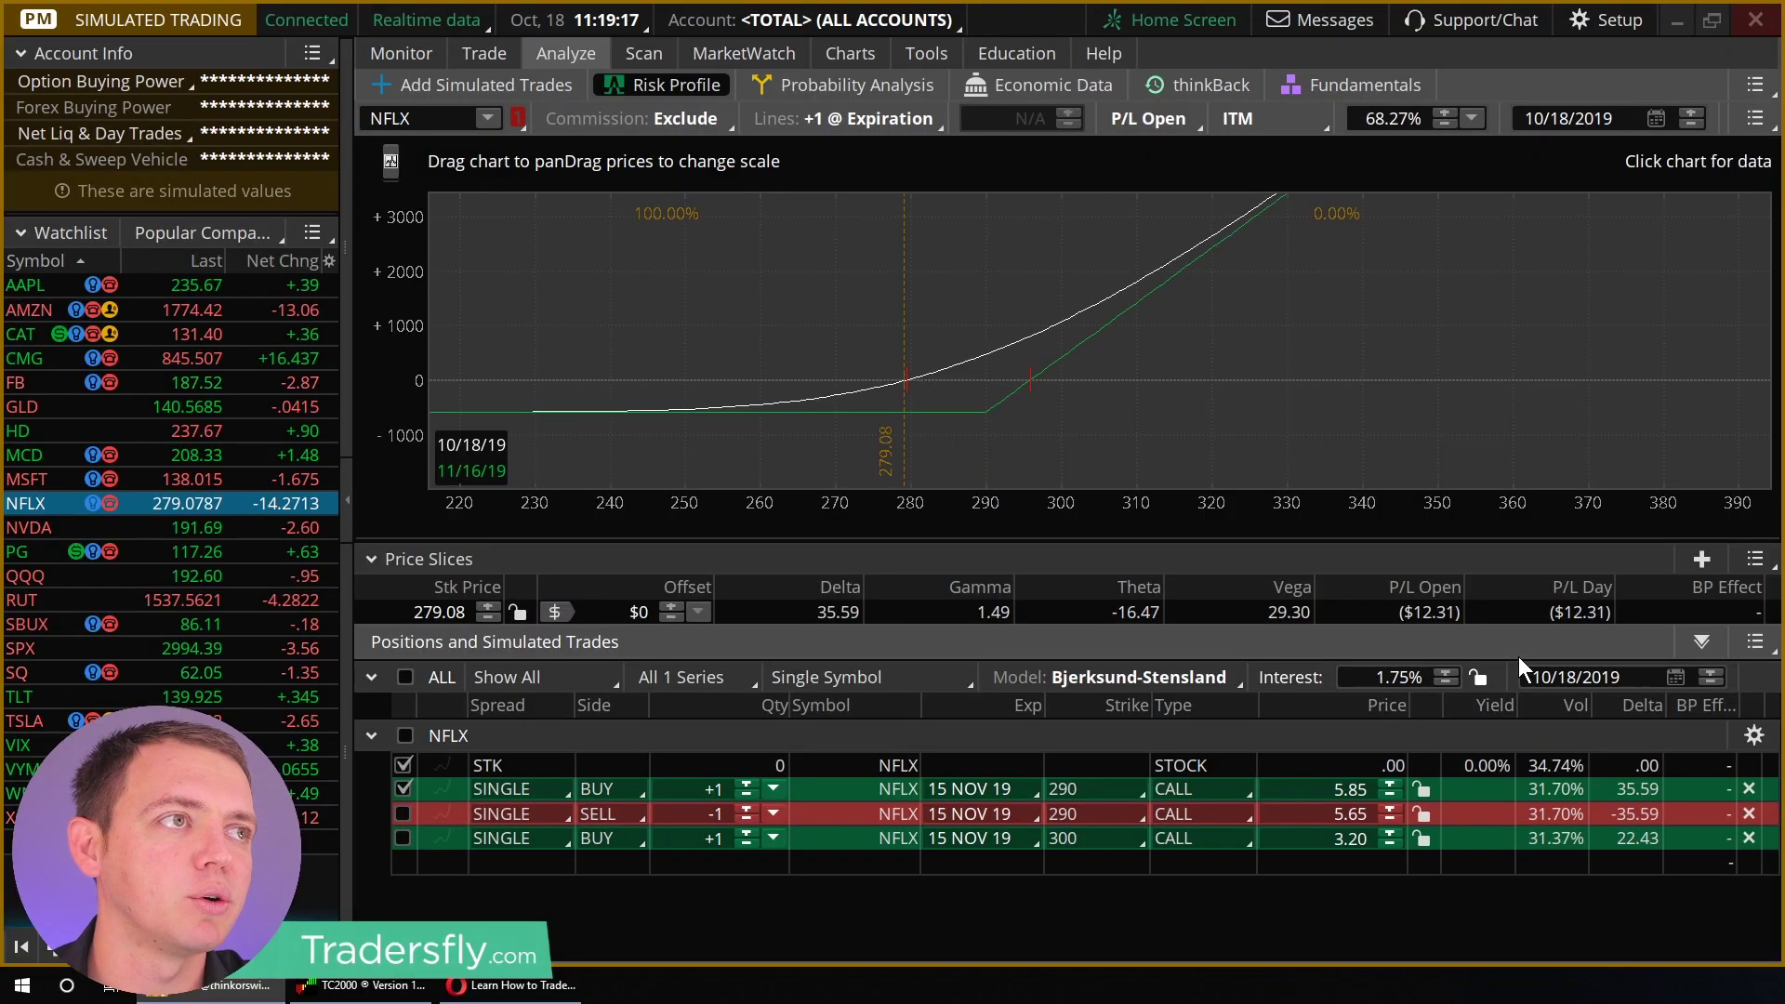
{"action": "left_click", "coordinate": [1711, 670]}
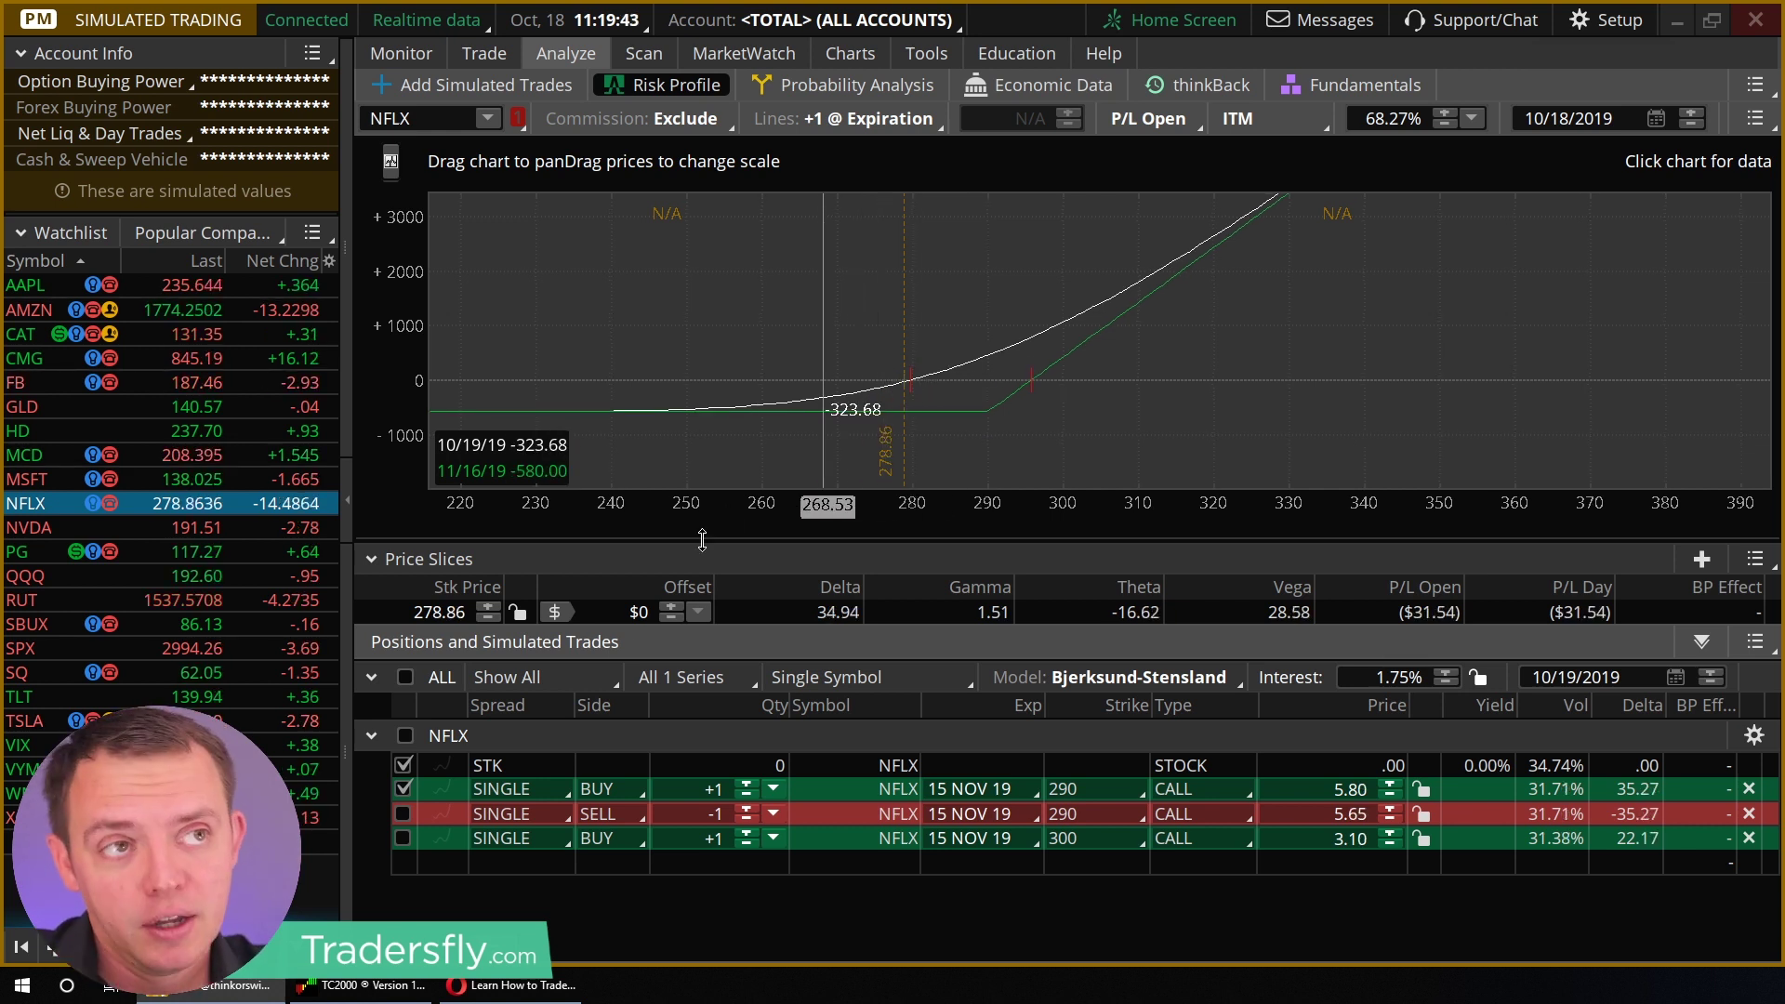
Step: Exclude the bought 290 call from the risk profile and plot the sold 290 call instead
{"action": "left_click", "coordinate": [404, 789]}
{"action": "left_click", "coordinate": [405, 812]}
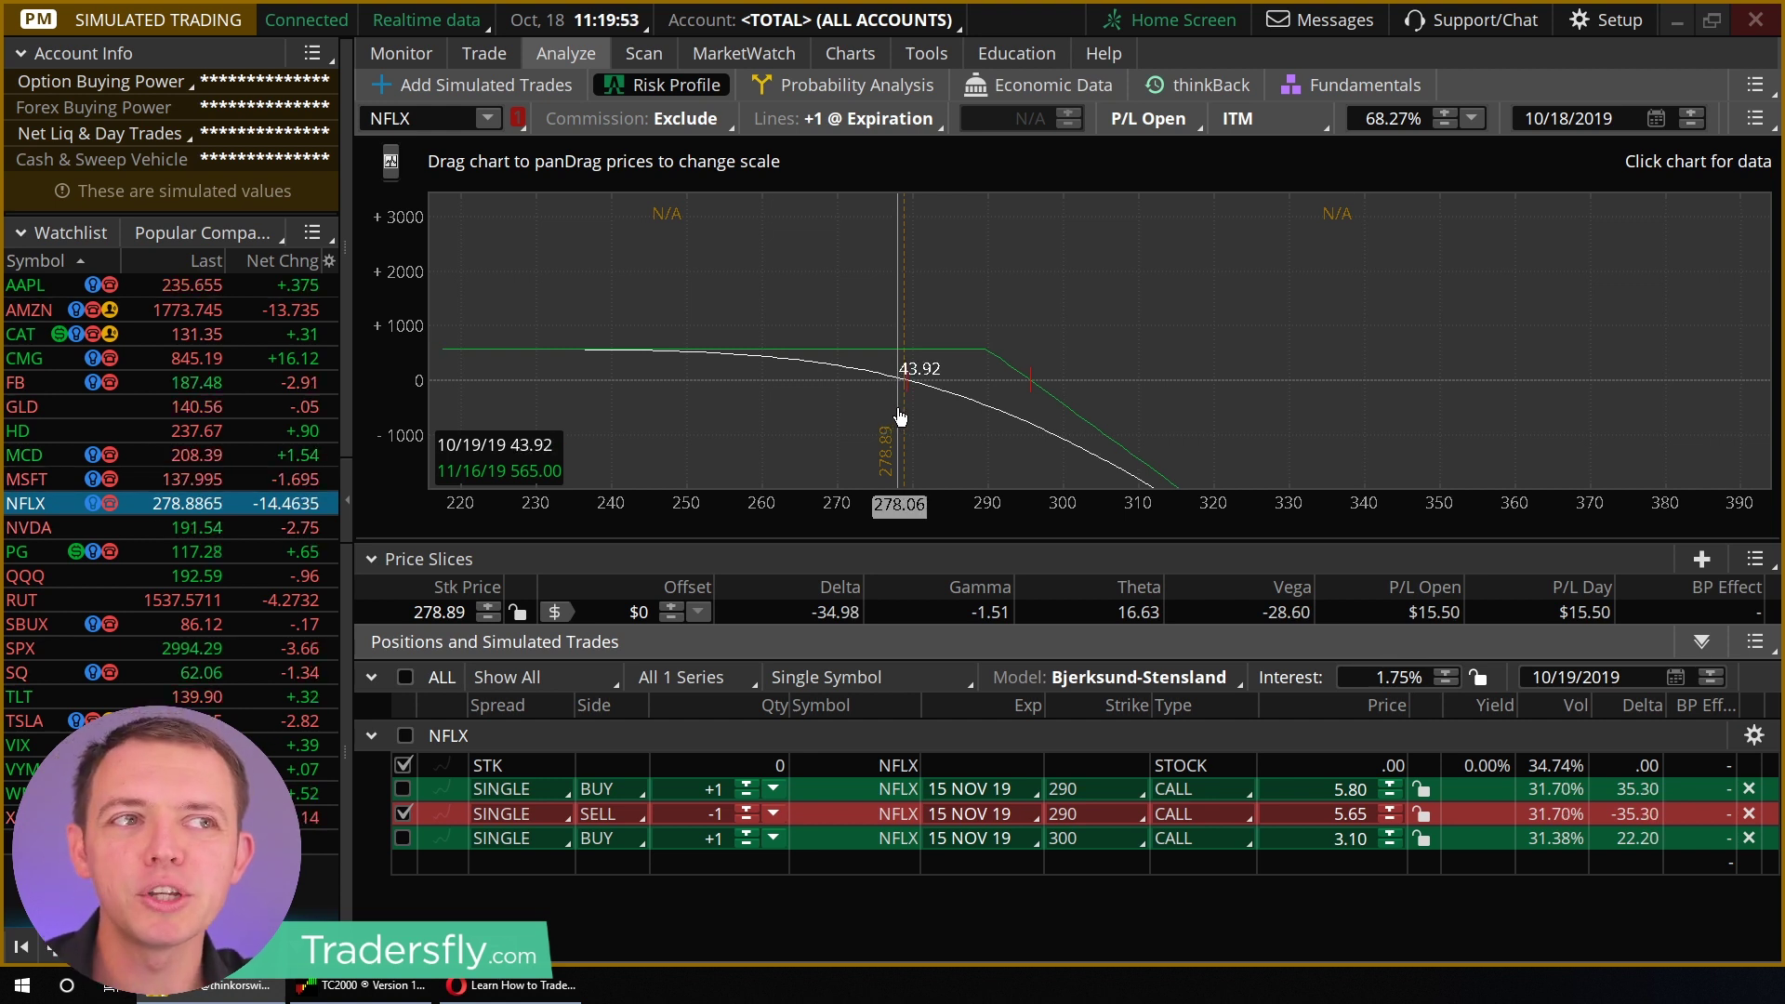
{"action": "left_click", "coordinate": [403, 814]}
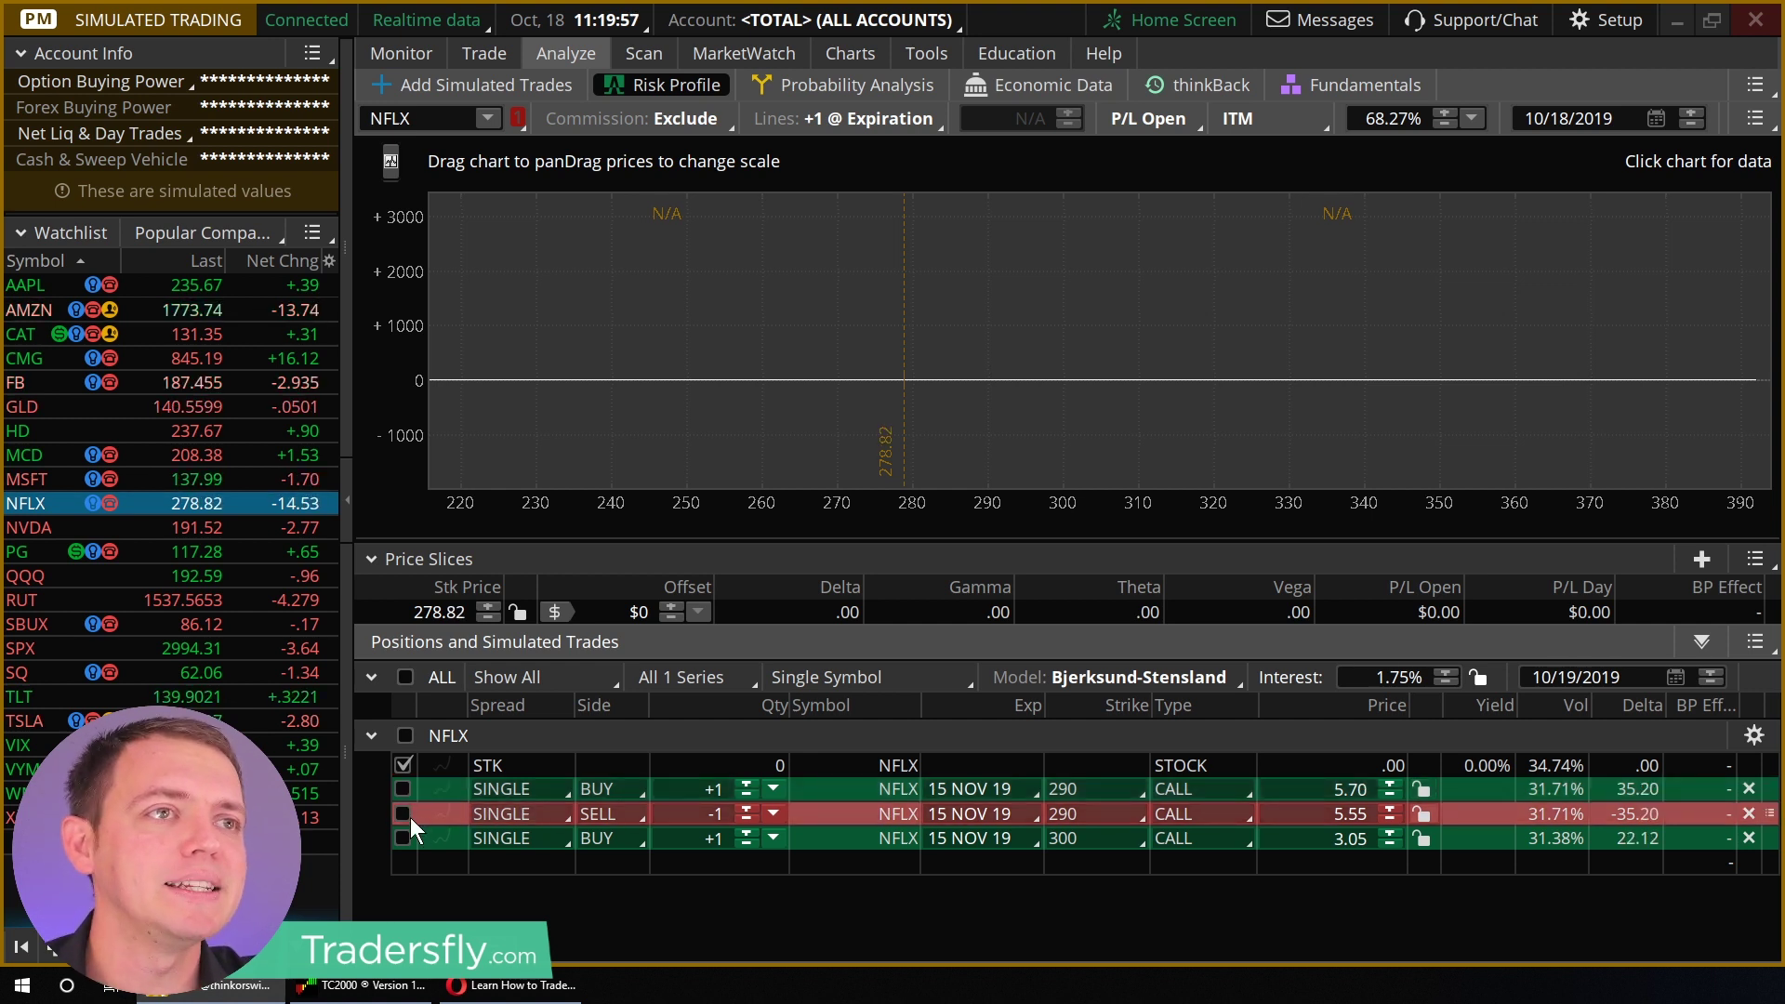
{"action": "left_click", "coordinate": [404, 812]}
Step: Change the sold 290 call to a PUT with a strike of 250
{"action": "left_click", "coordinate": [1213, 814]}
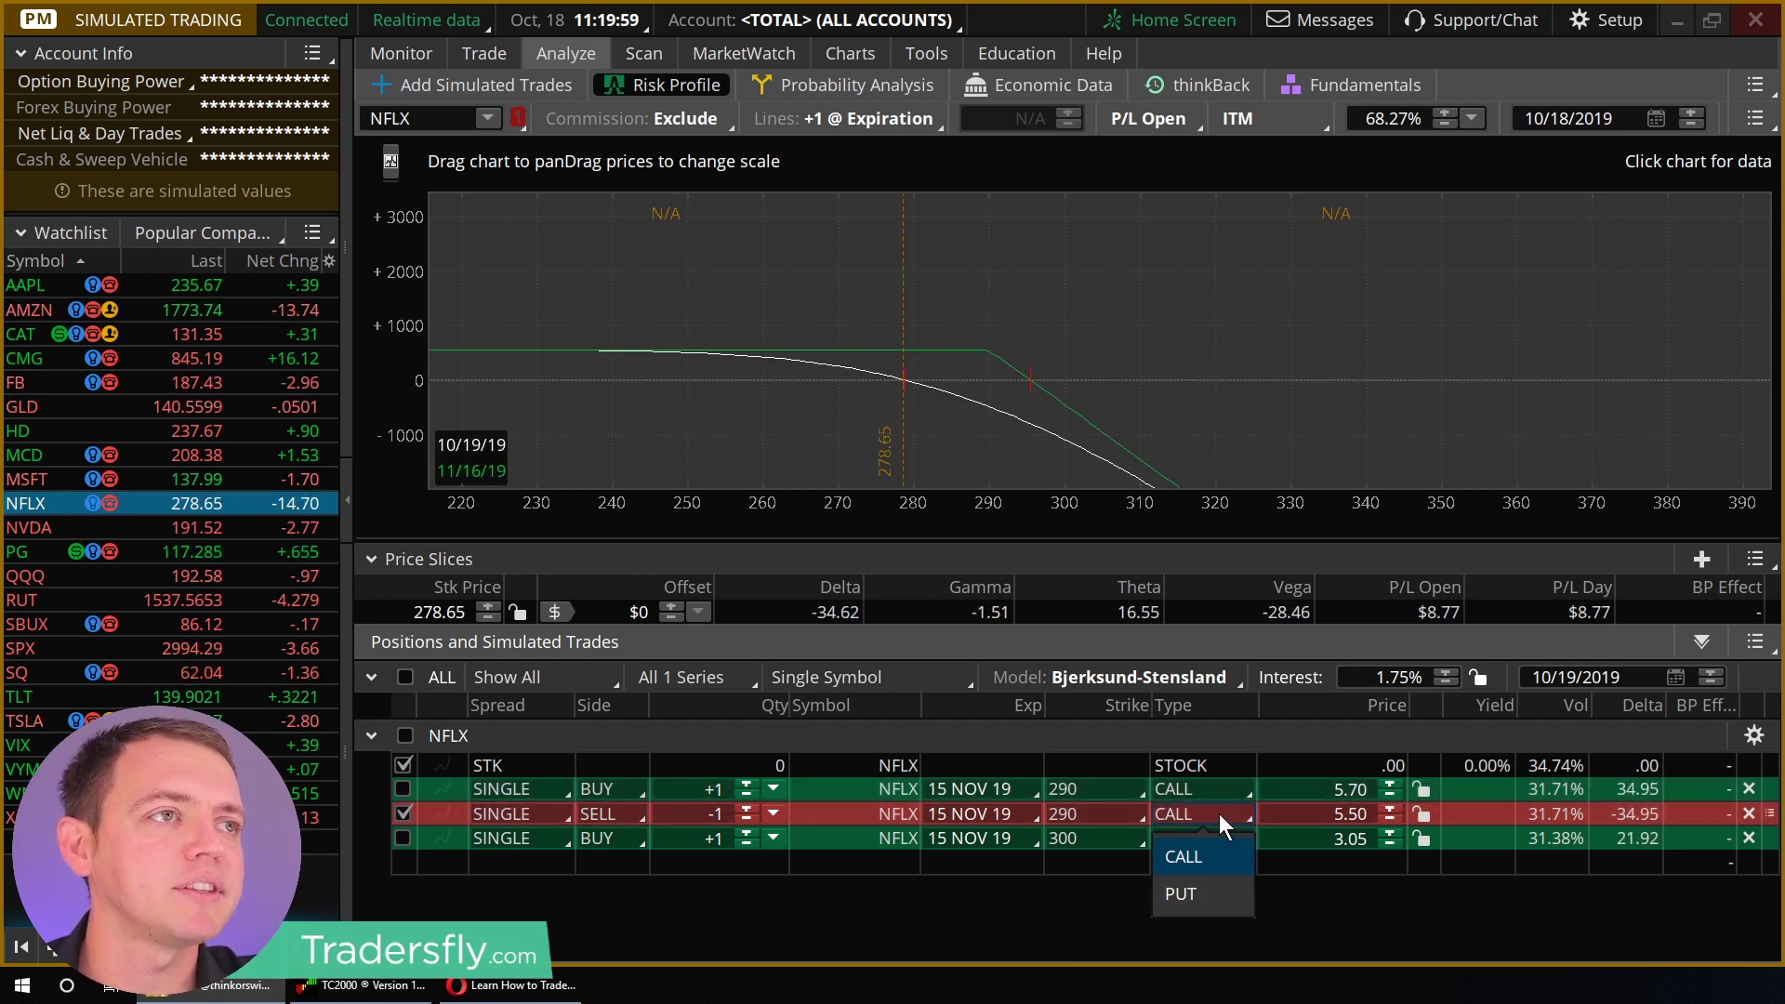
{"action": "left_click", "coordinate": [1181, 893]}
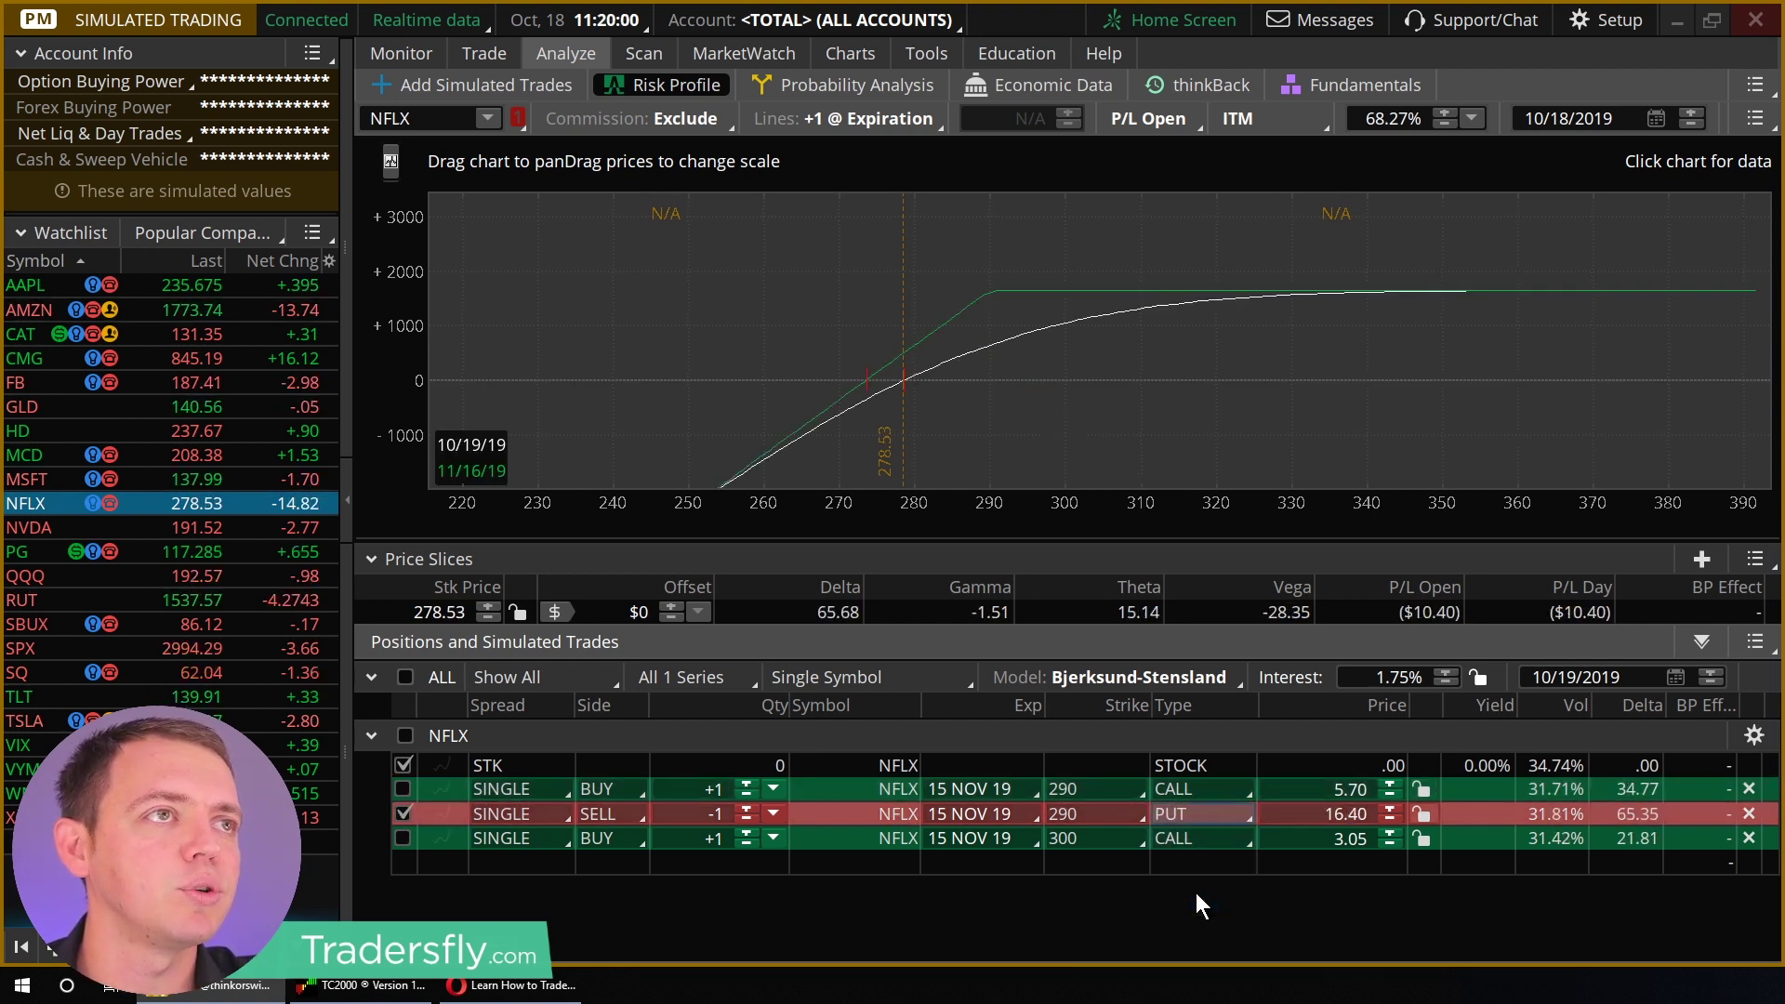
{"action": "left_click", "coordinate": [1073, 817]}
{"action": "left_click", "coordinate": [1073, 816]}
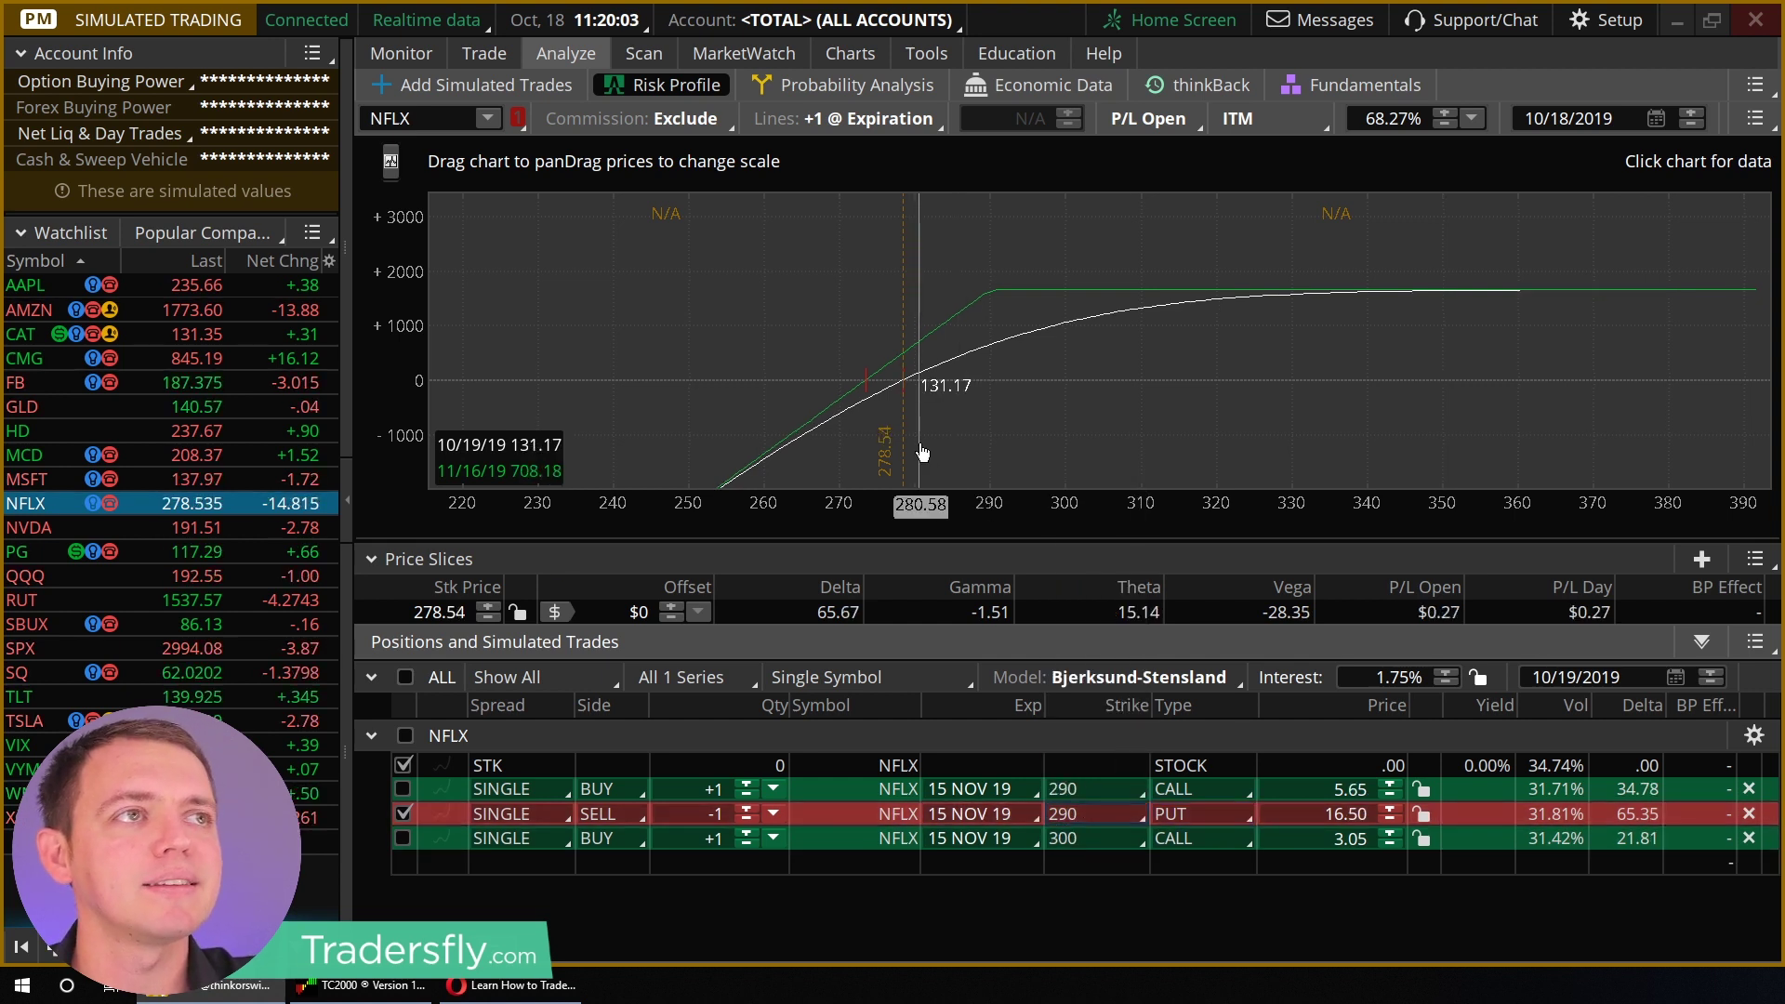
{"action": "left_click", "coordinate": [1067, 814]}
{"action": "scroll", "coordinate": [1079, 636], "scroll_direction": "up", "scroll_amount": 5}
{"action": "scroll", "coordinate": [1085, 642], "scroll_direction": "down", "scroll_amount": 1}
{"action": "left_click", "coordinate": [1084, 625]}
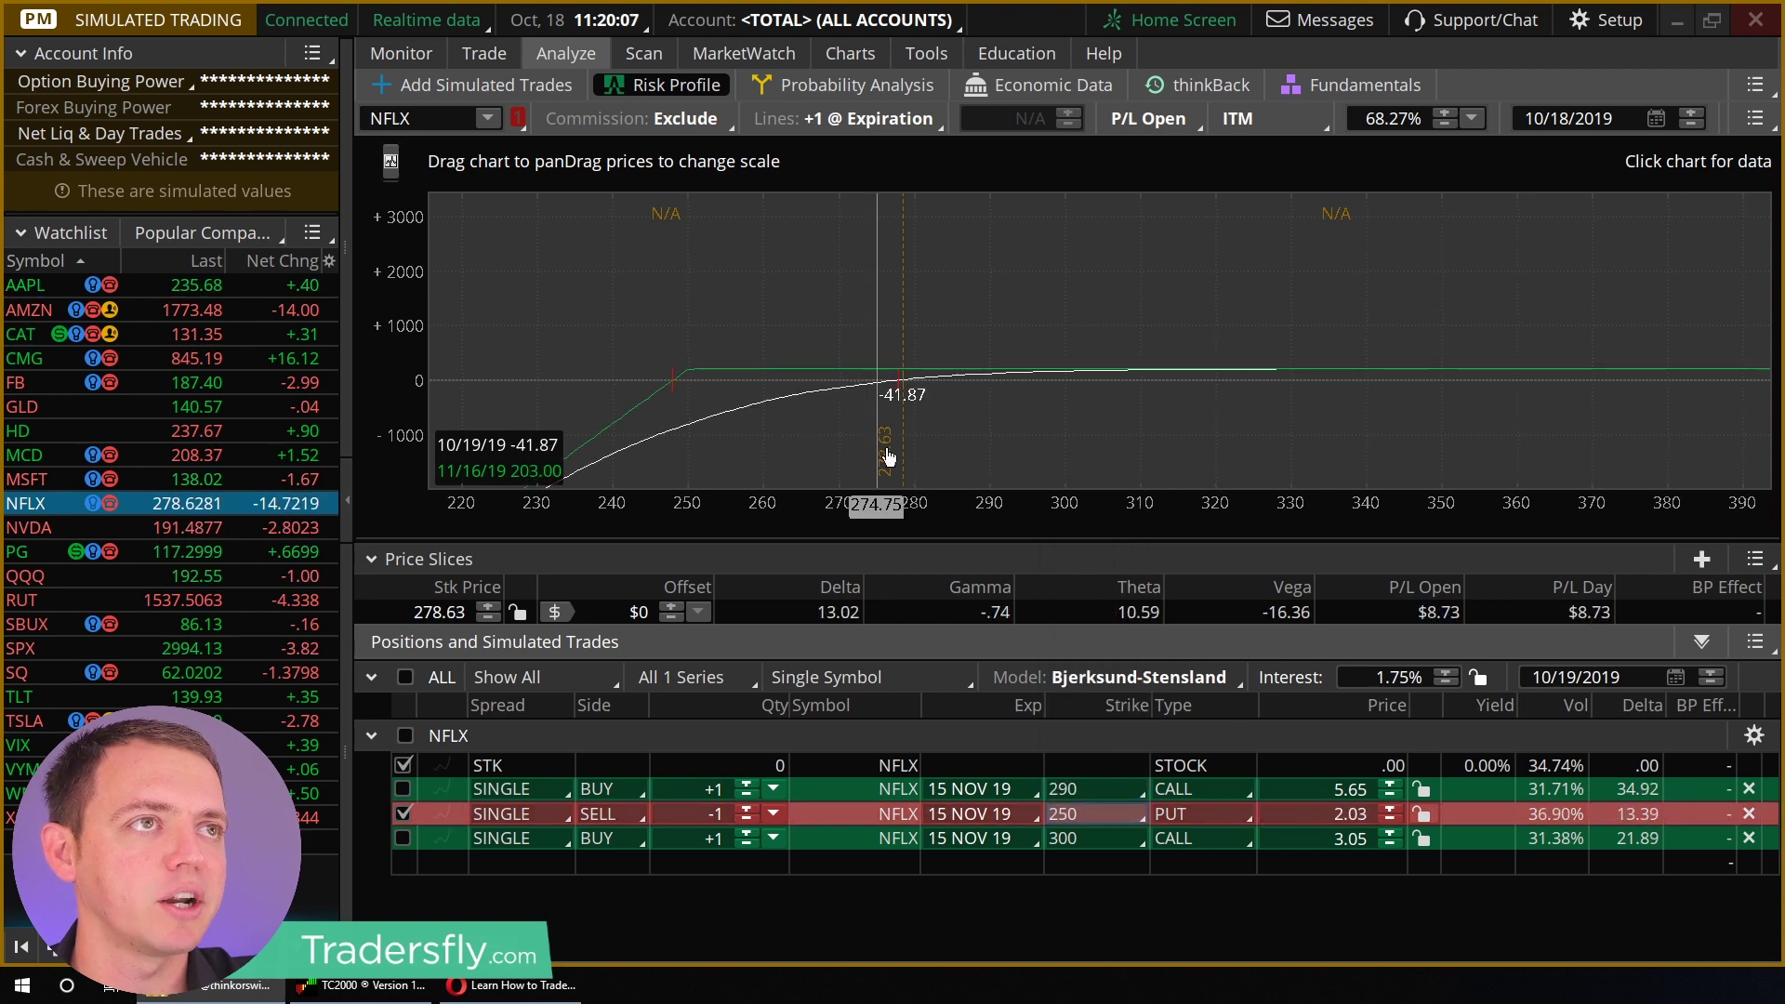
Step: Set the sold put's strike to 270
{"action": "left_click", "coordinate": [1085, 807]}
{"action": "scroll", "coordinate": [1094, 732], "scroll_direction": "down", "scroll_amount": 9}
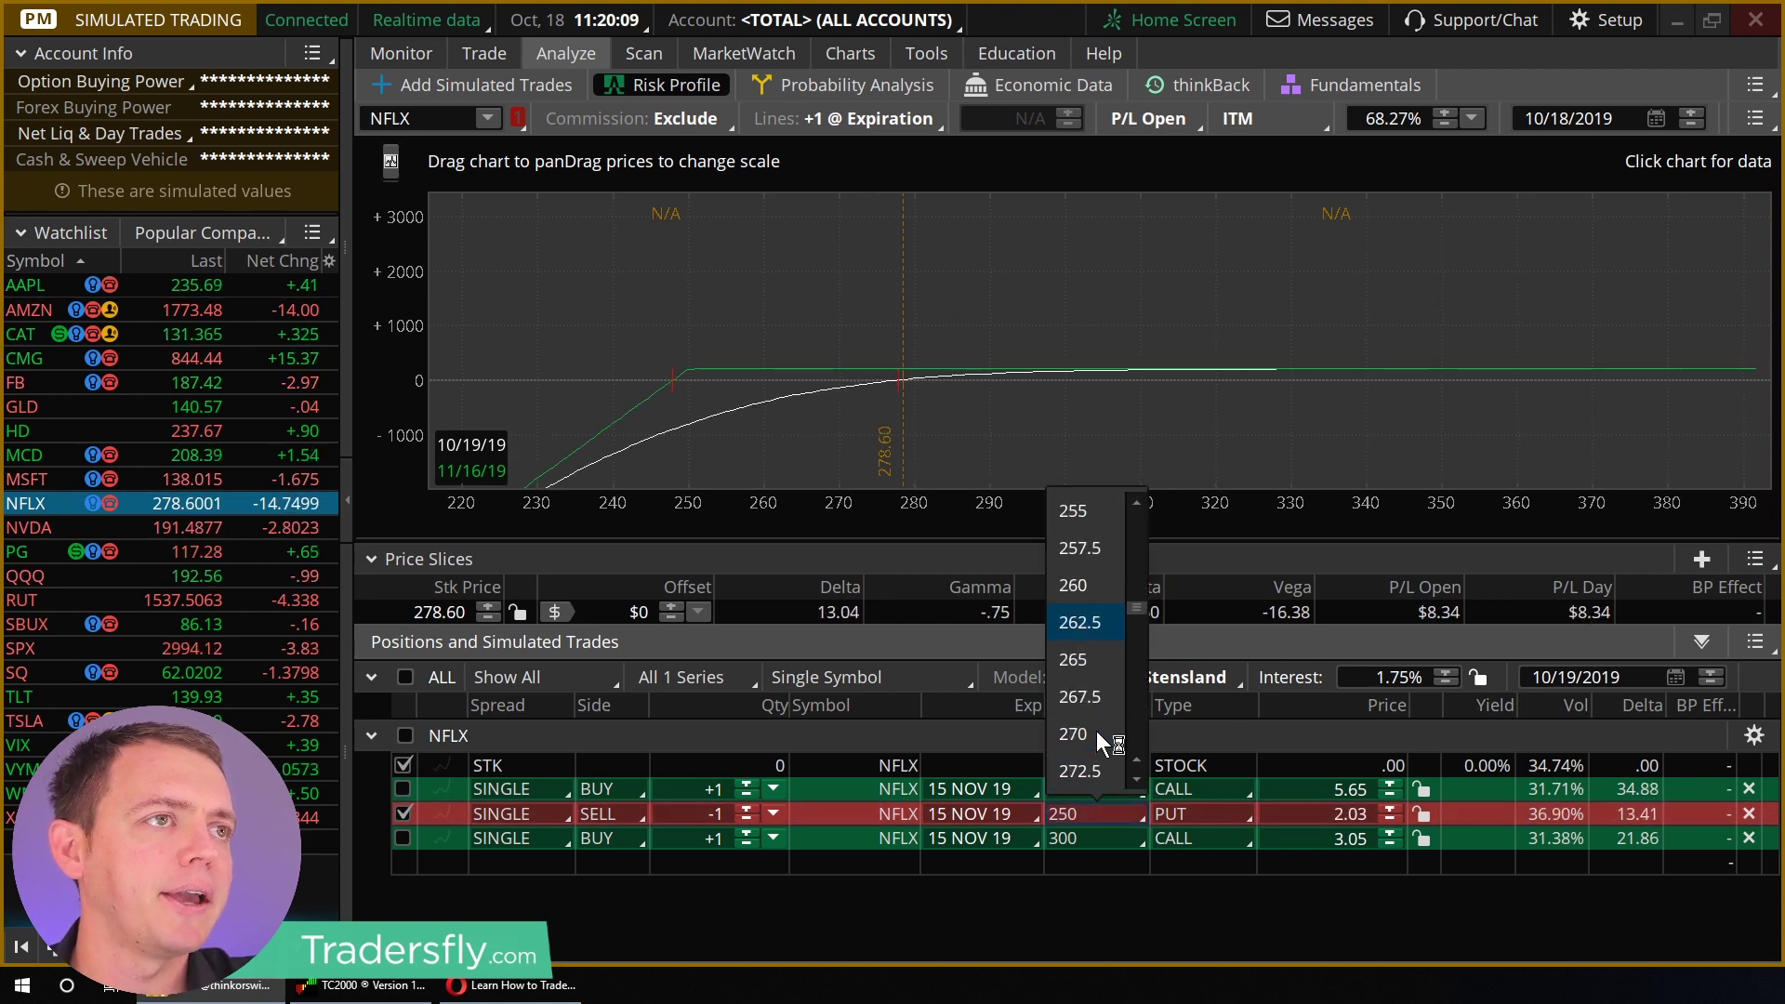
{"action": "left_click", "coordinate": [1088, 734]}
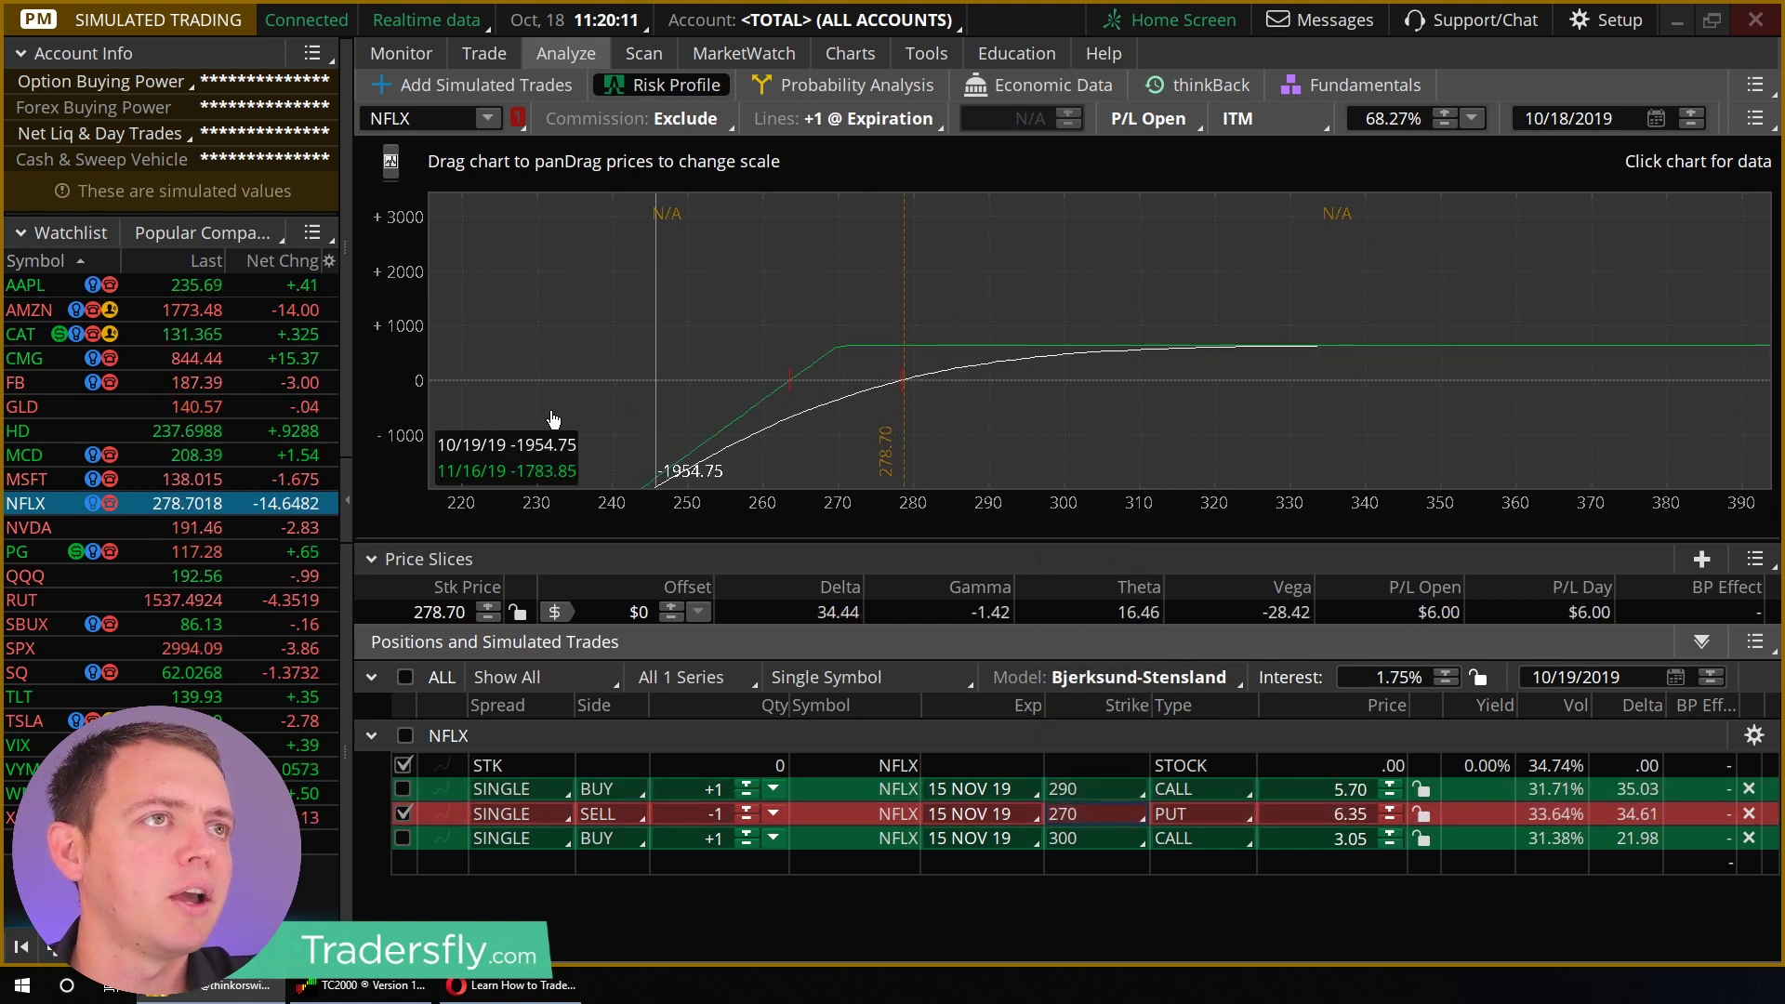
Step: Examine the sold put's theta and delta in the price slice and its risk curve at lower stock prices
{"action": "key", "text": "ctrl"}
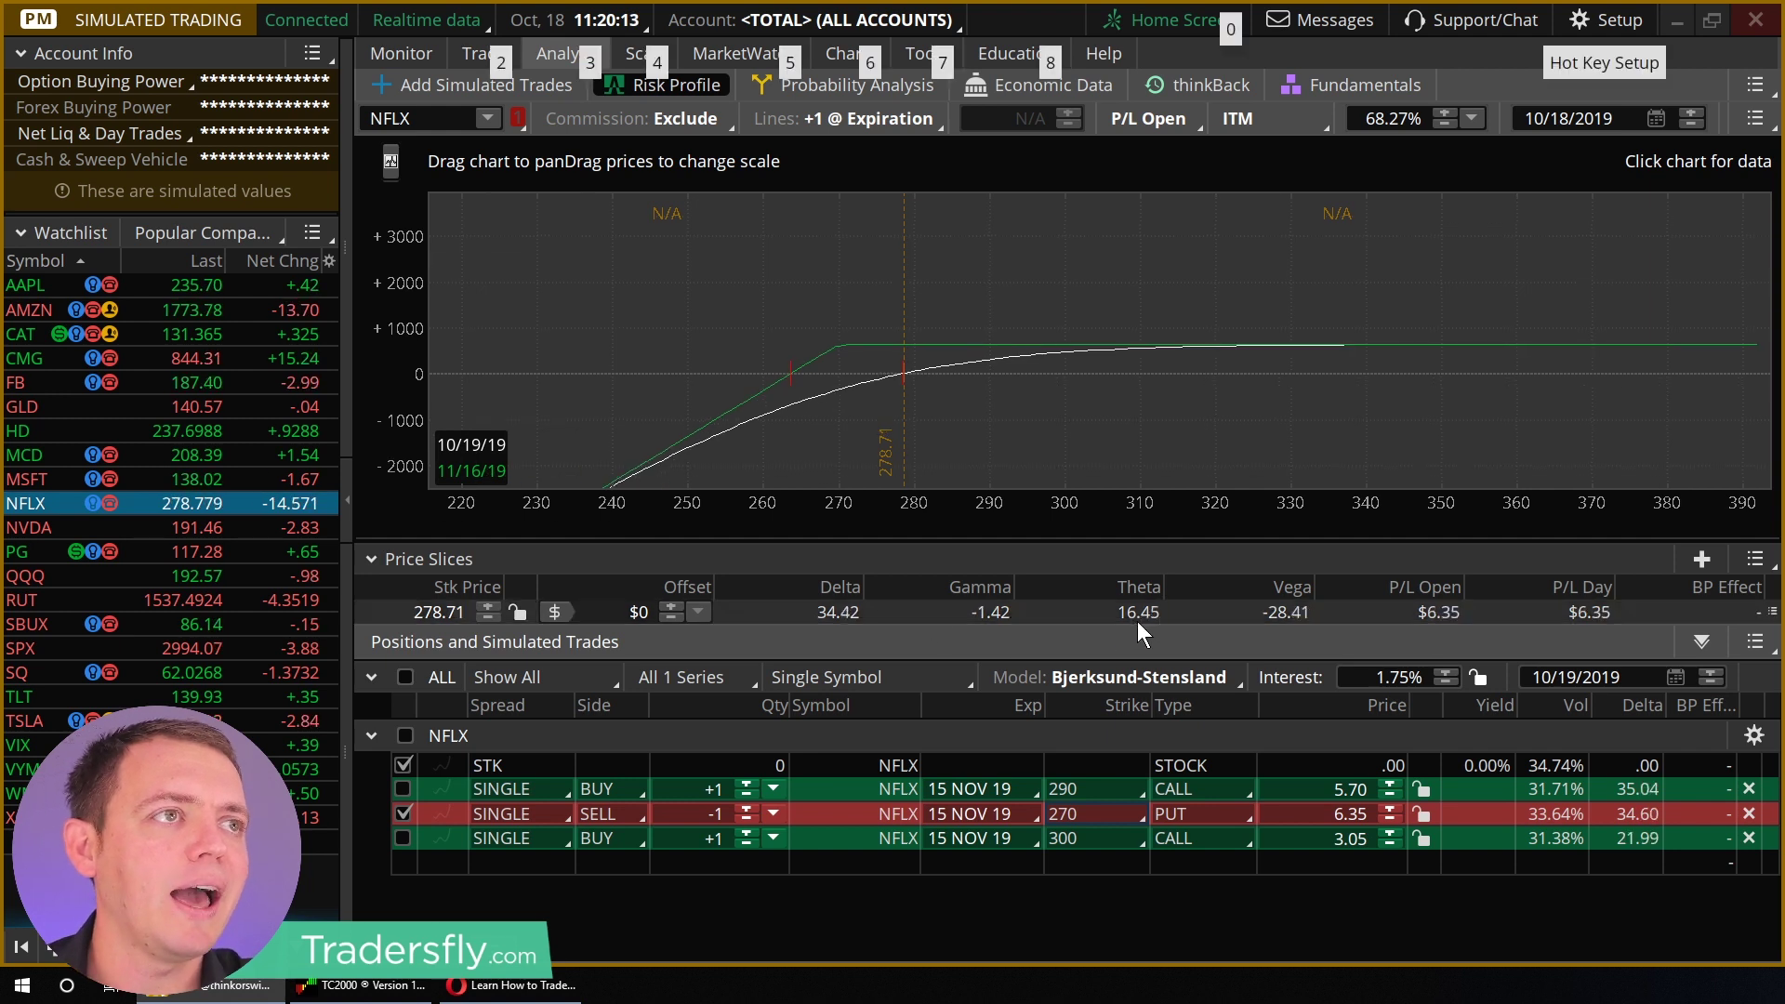
{"action": "left_click_drag", "start_coordinate": [1169, 570], "coordinate": [1116, 644]}
{"action": "key", "text": "e"}
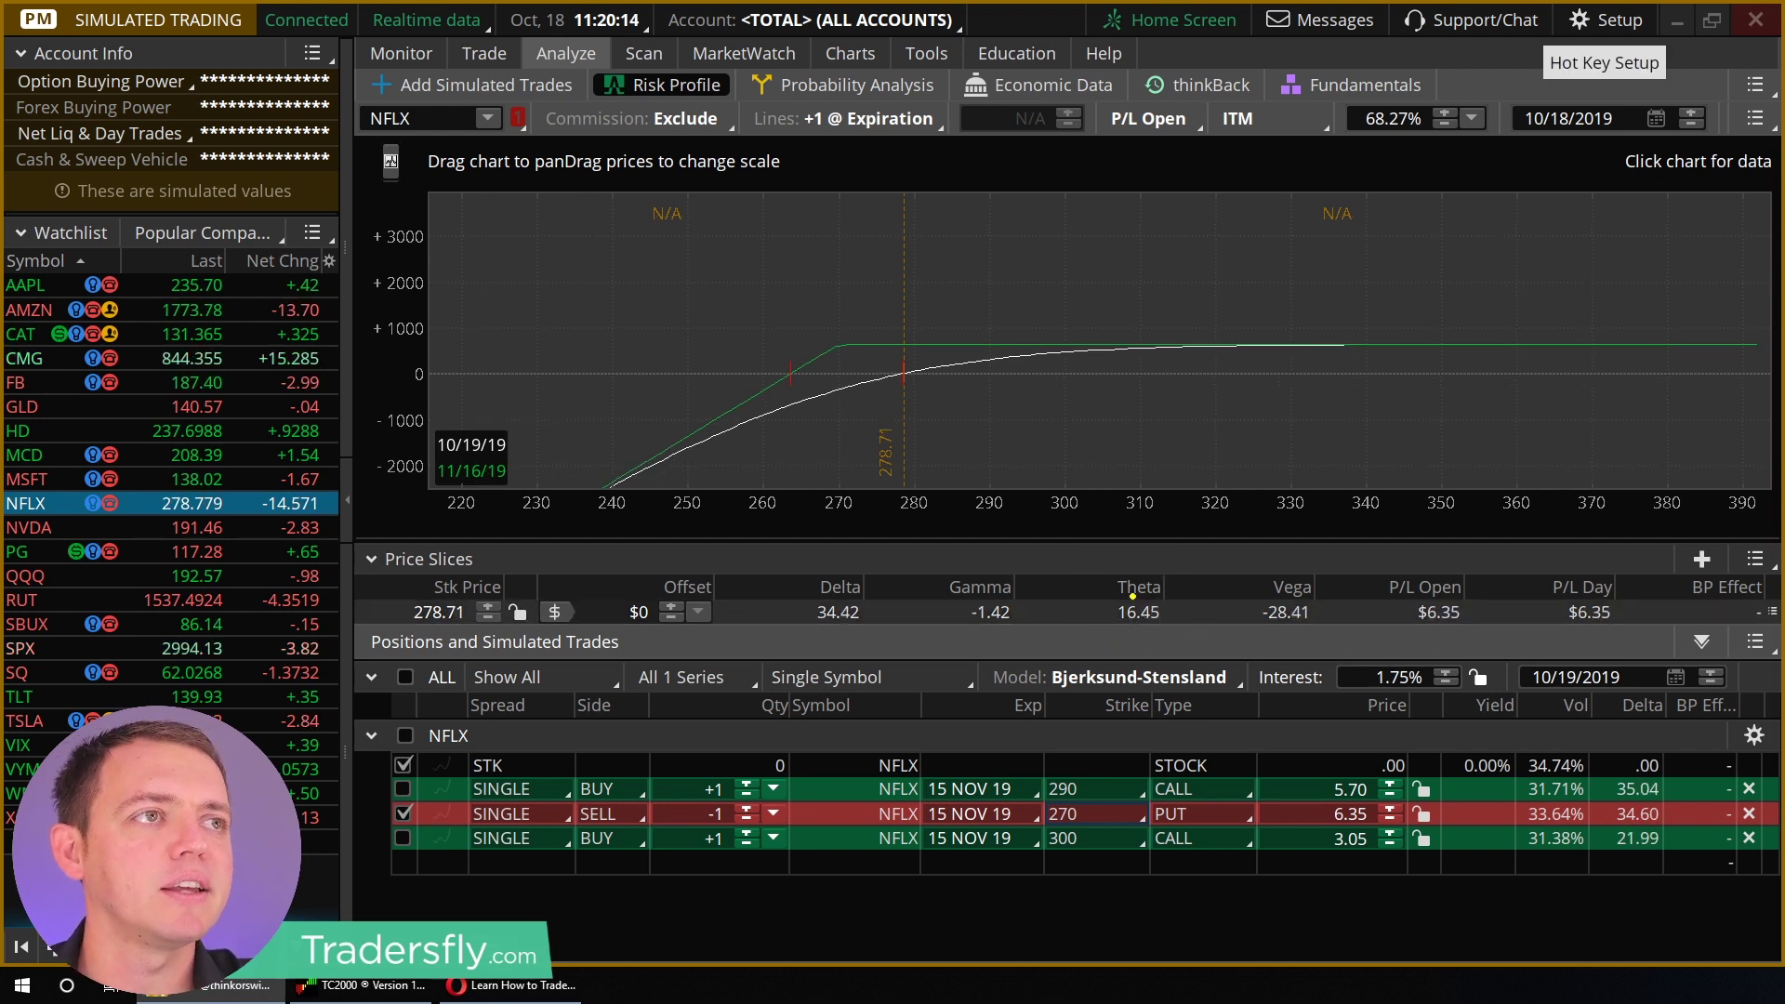
{"action": "key", "text": "Escape"}
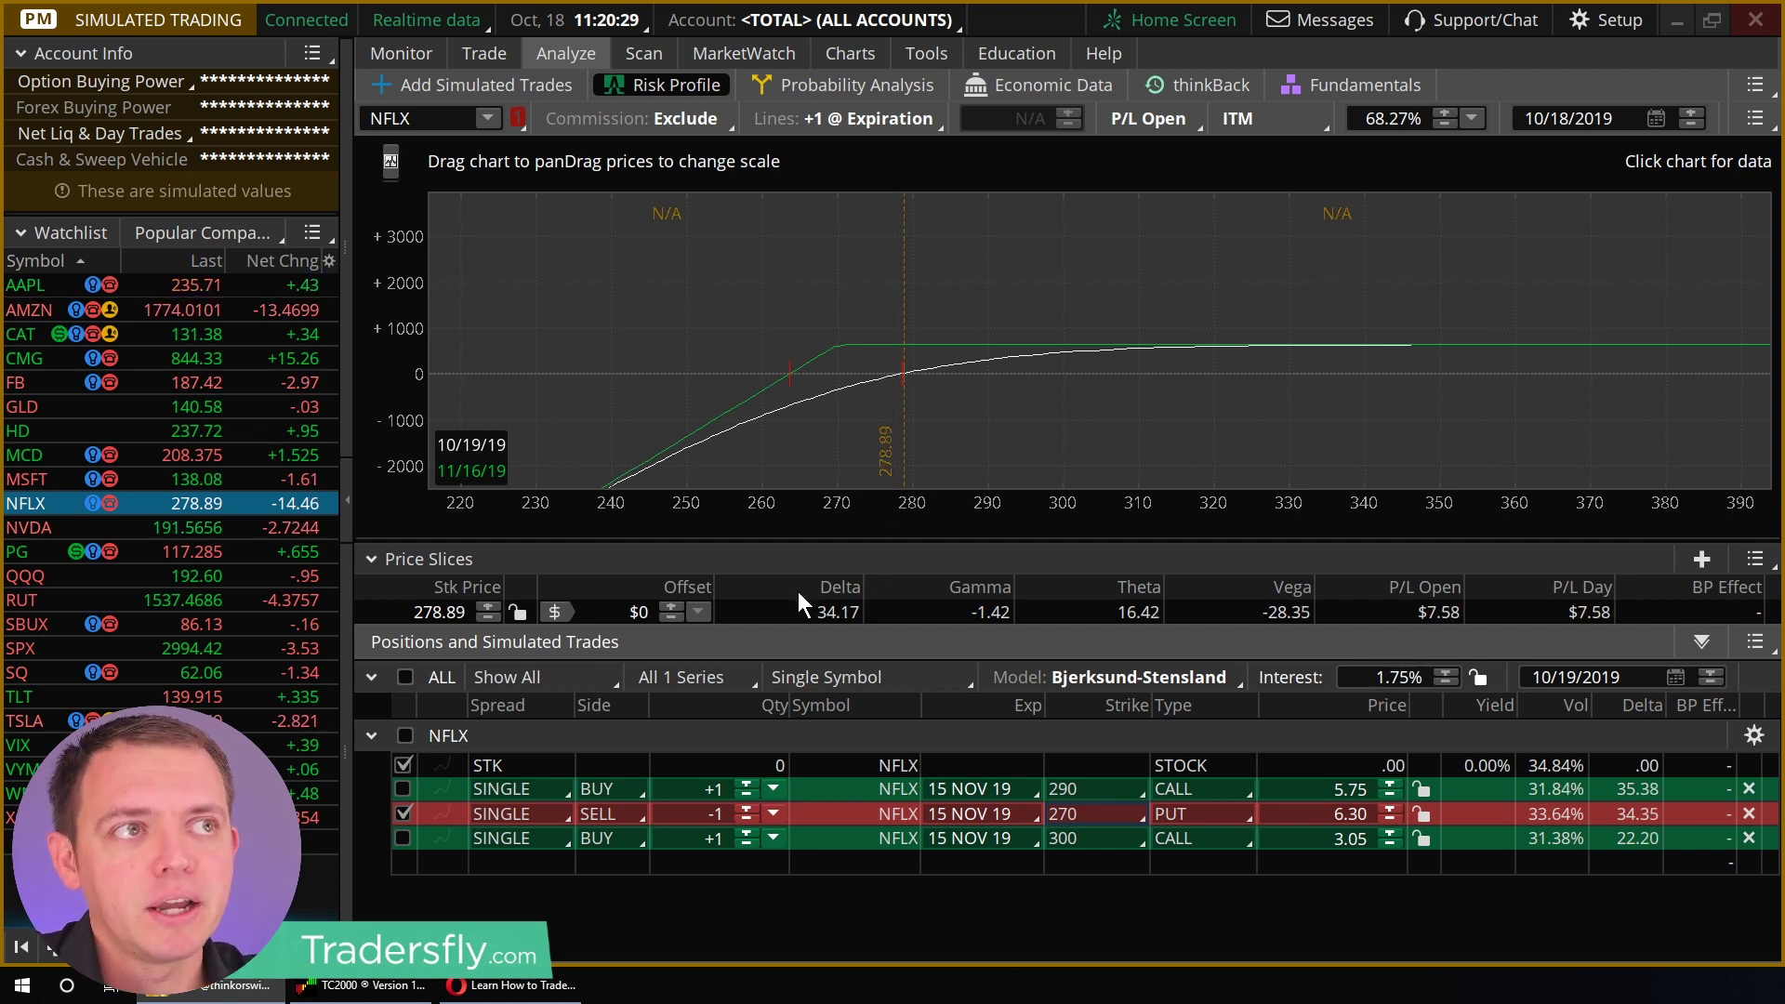
{"action": "left_click_drag", "start_coordinate": [855, 554], "coordinate": [784, 596]}
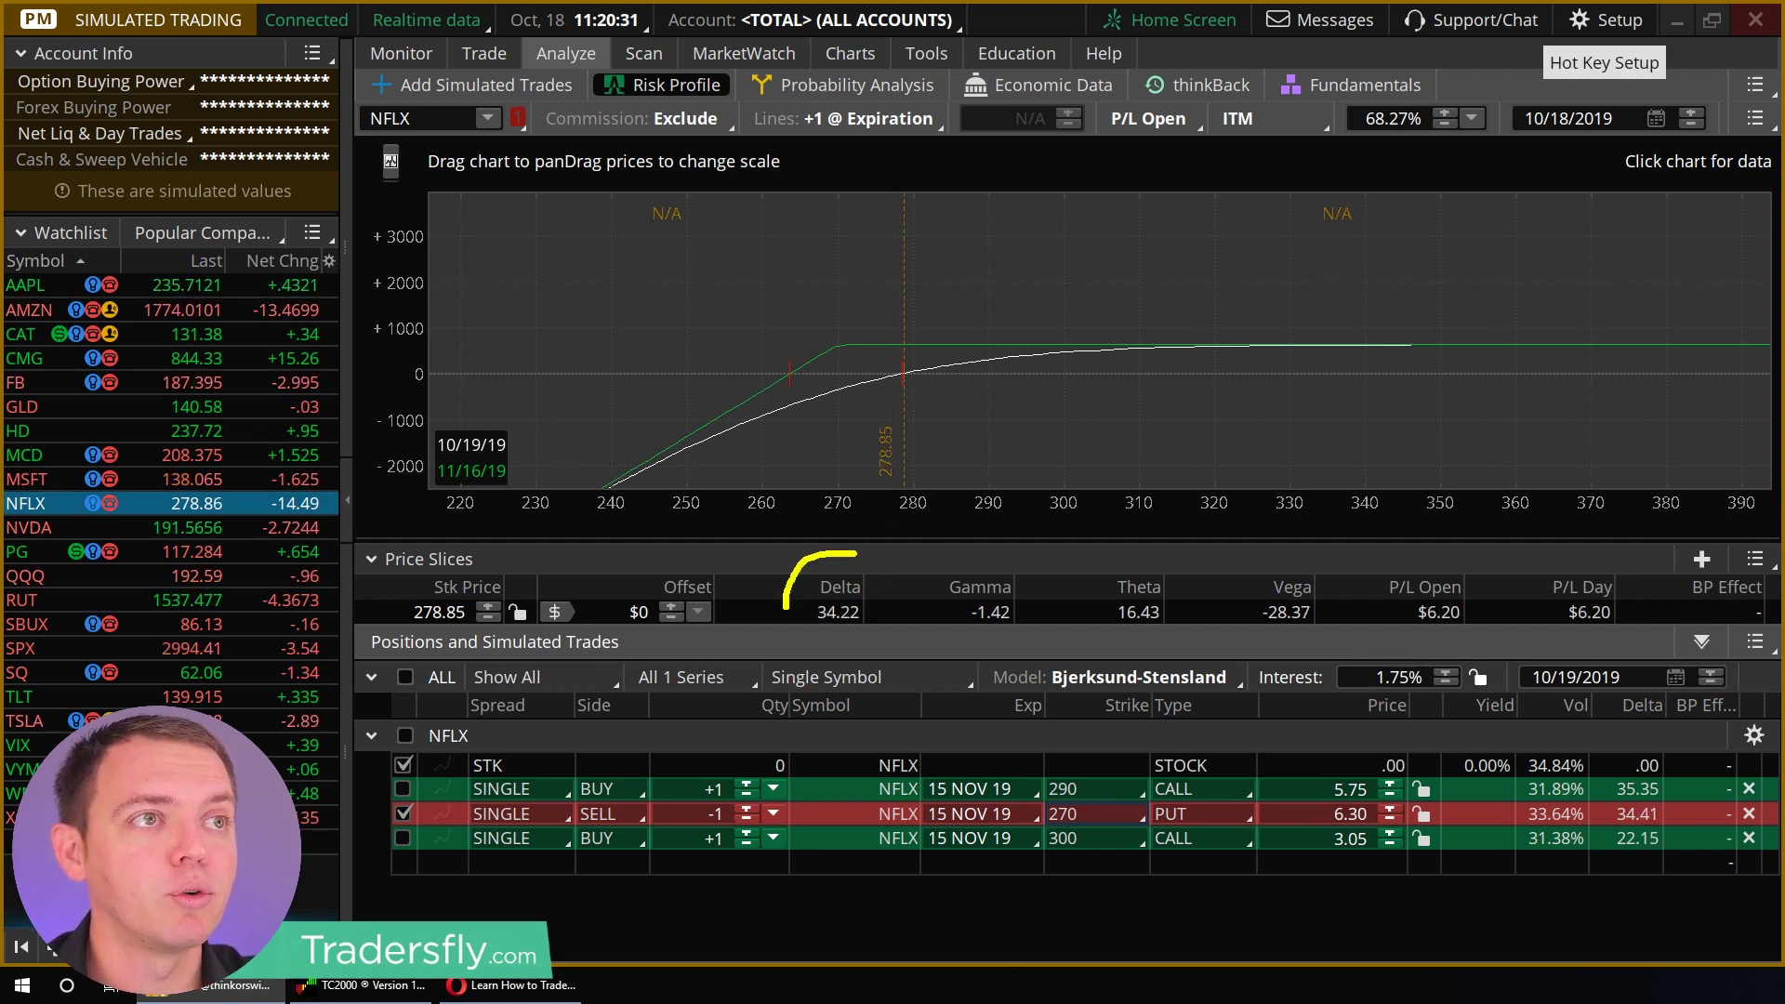
{"action": "key", "text": "Escape"}
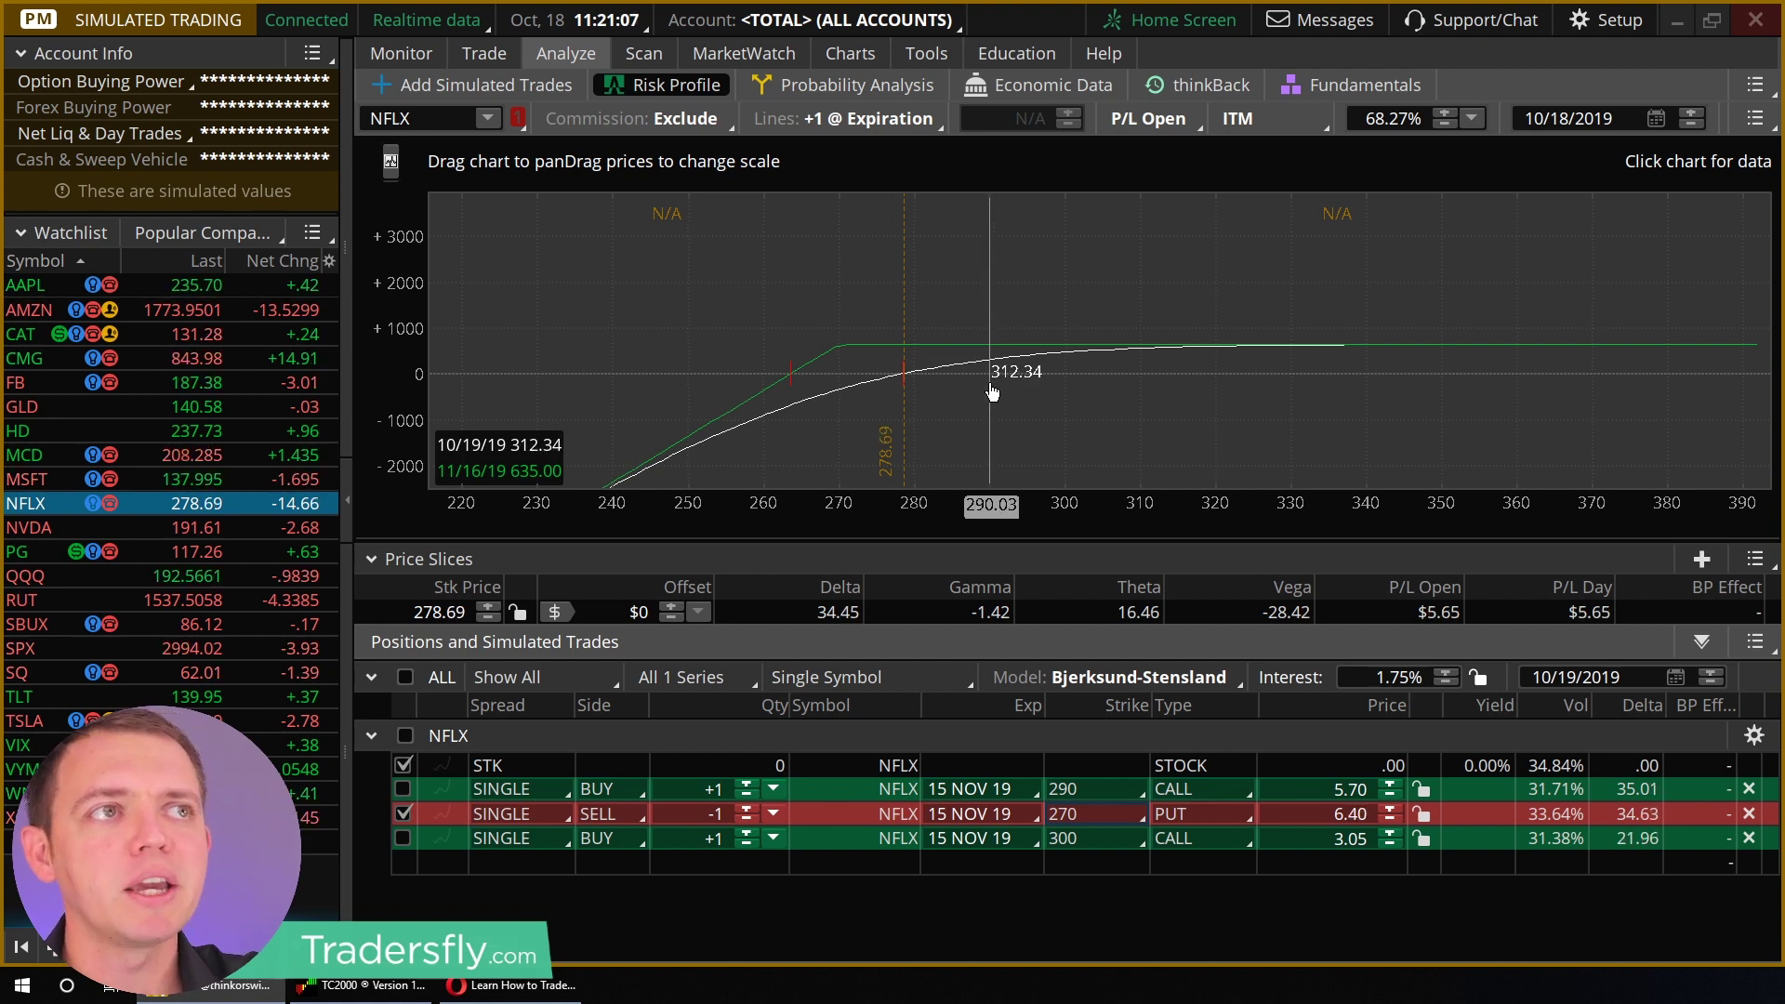
{"action": "left_click_drag", "start_coordinate": [991, 391], "coordinate": [959, 205]}
{"action": "left_click_drag", "start_coordinate": [864, 251], "coordinate": [810, 250]}
{"action": "left_click_drag", "start_coordinate": [776, 340], "coordinate": [676, 422]}
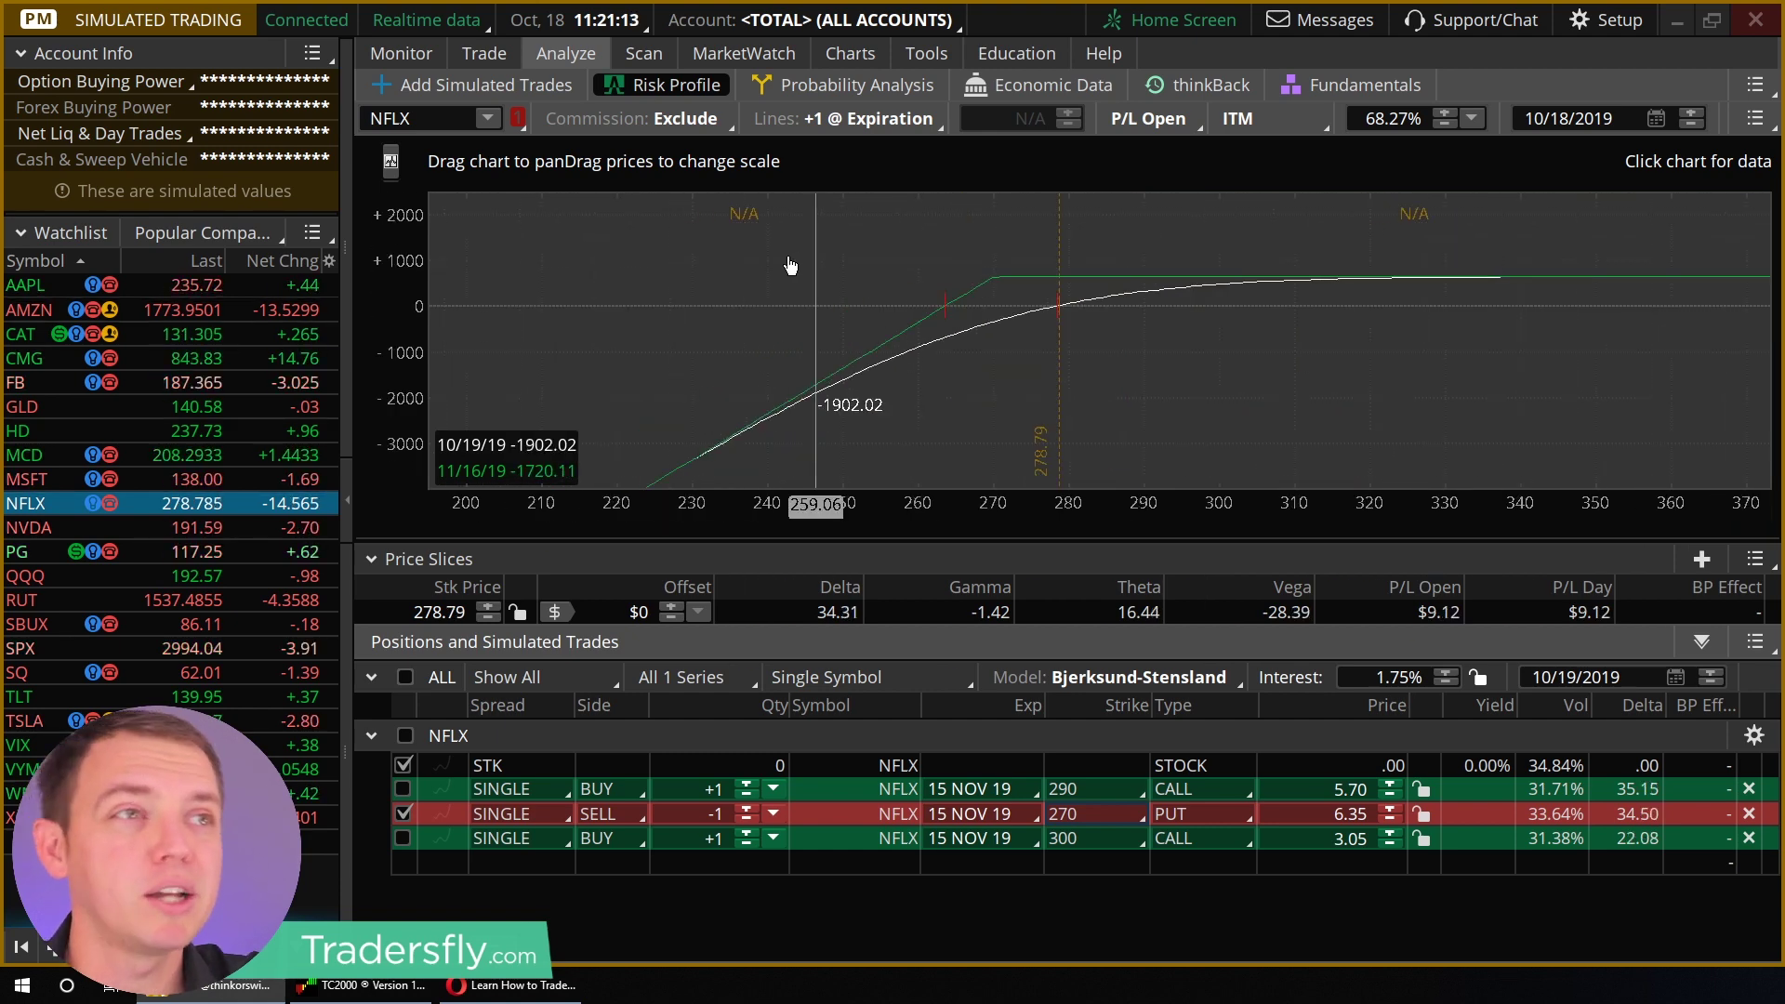
Step: Delete the bought 300 call and duplicate the sold 270 put
{"action": "left_click", "coordinate": [1749, 838]}
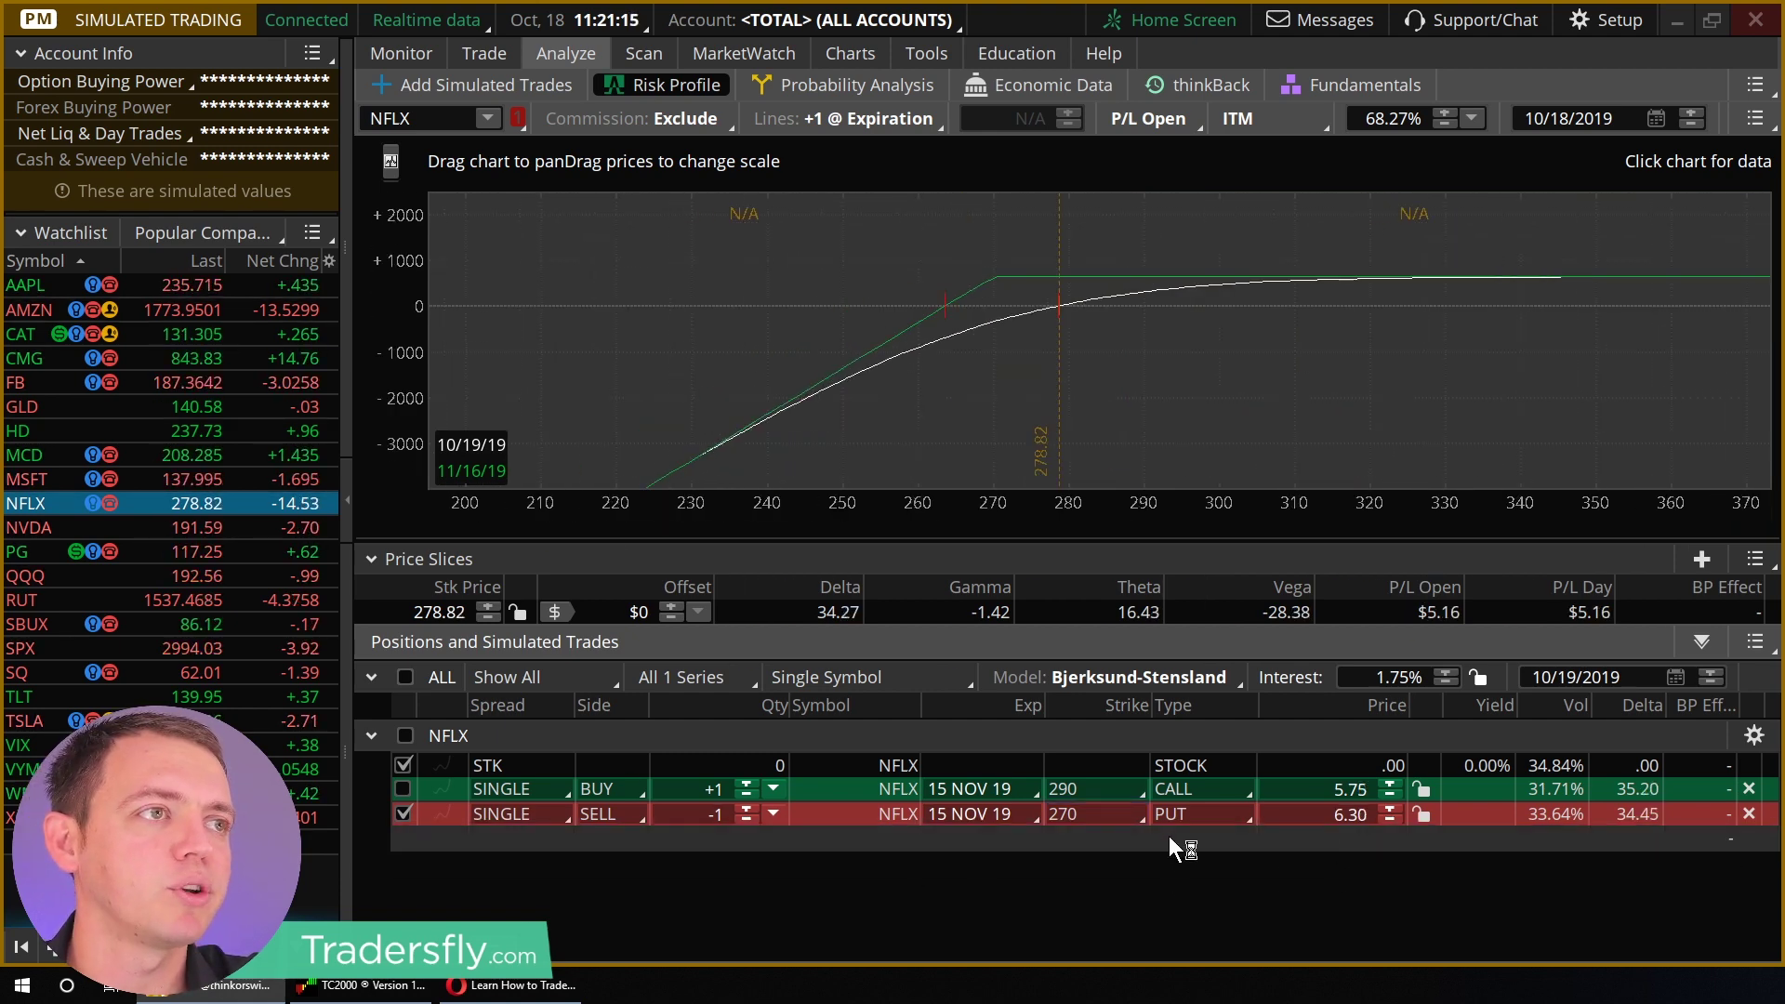
{"action": "right_click", "coordinate": [1127, 811]}
{"action": "left_click", "coordinate": [1200, 839]}
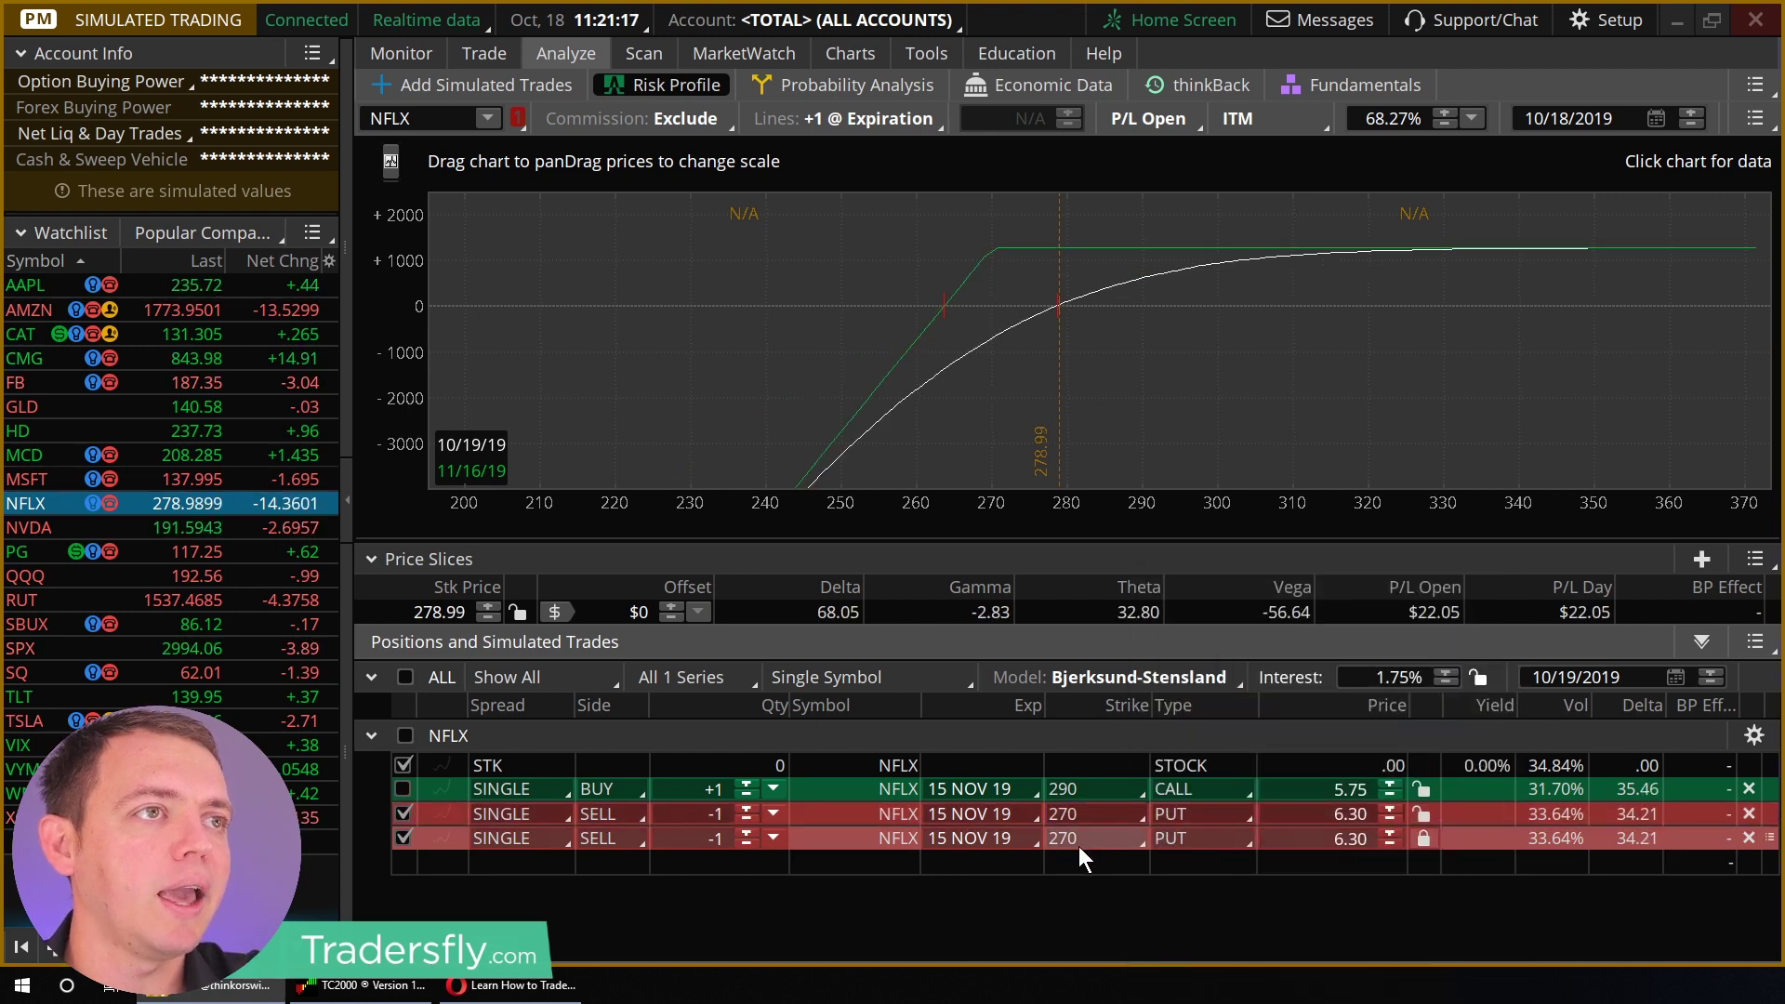
Step: Turn the duplicate leg into a bought 260 put with quantity +1 and unlock its price
{"action": "left_click", "coordinate": [1084, 838]}
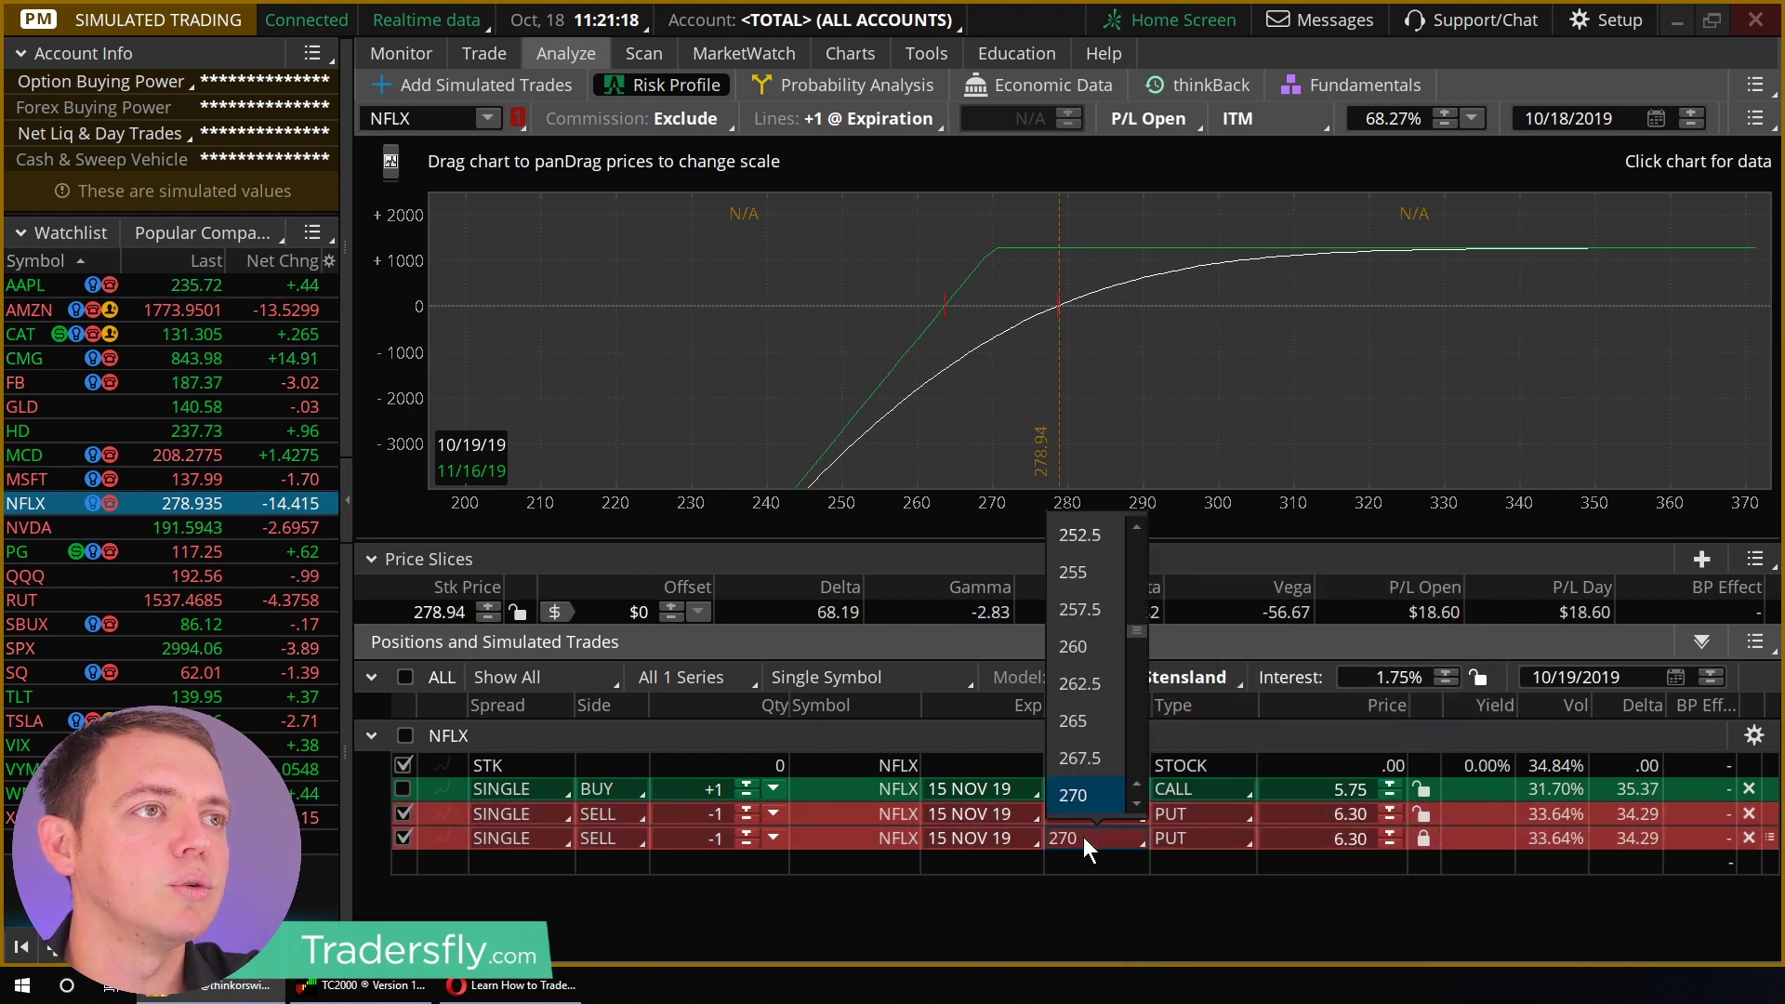
{"action": "left_click", "coordinate": [1085, 651]}
{"action": "left_click", "coordinate": [1186, 842]}
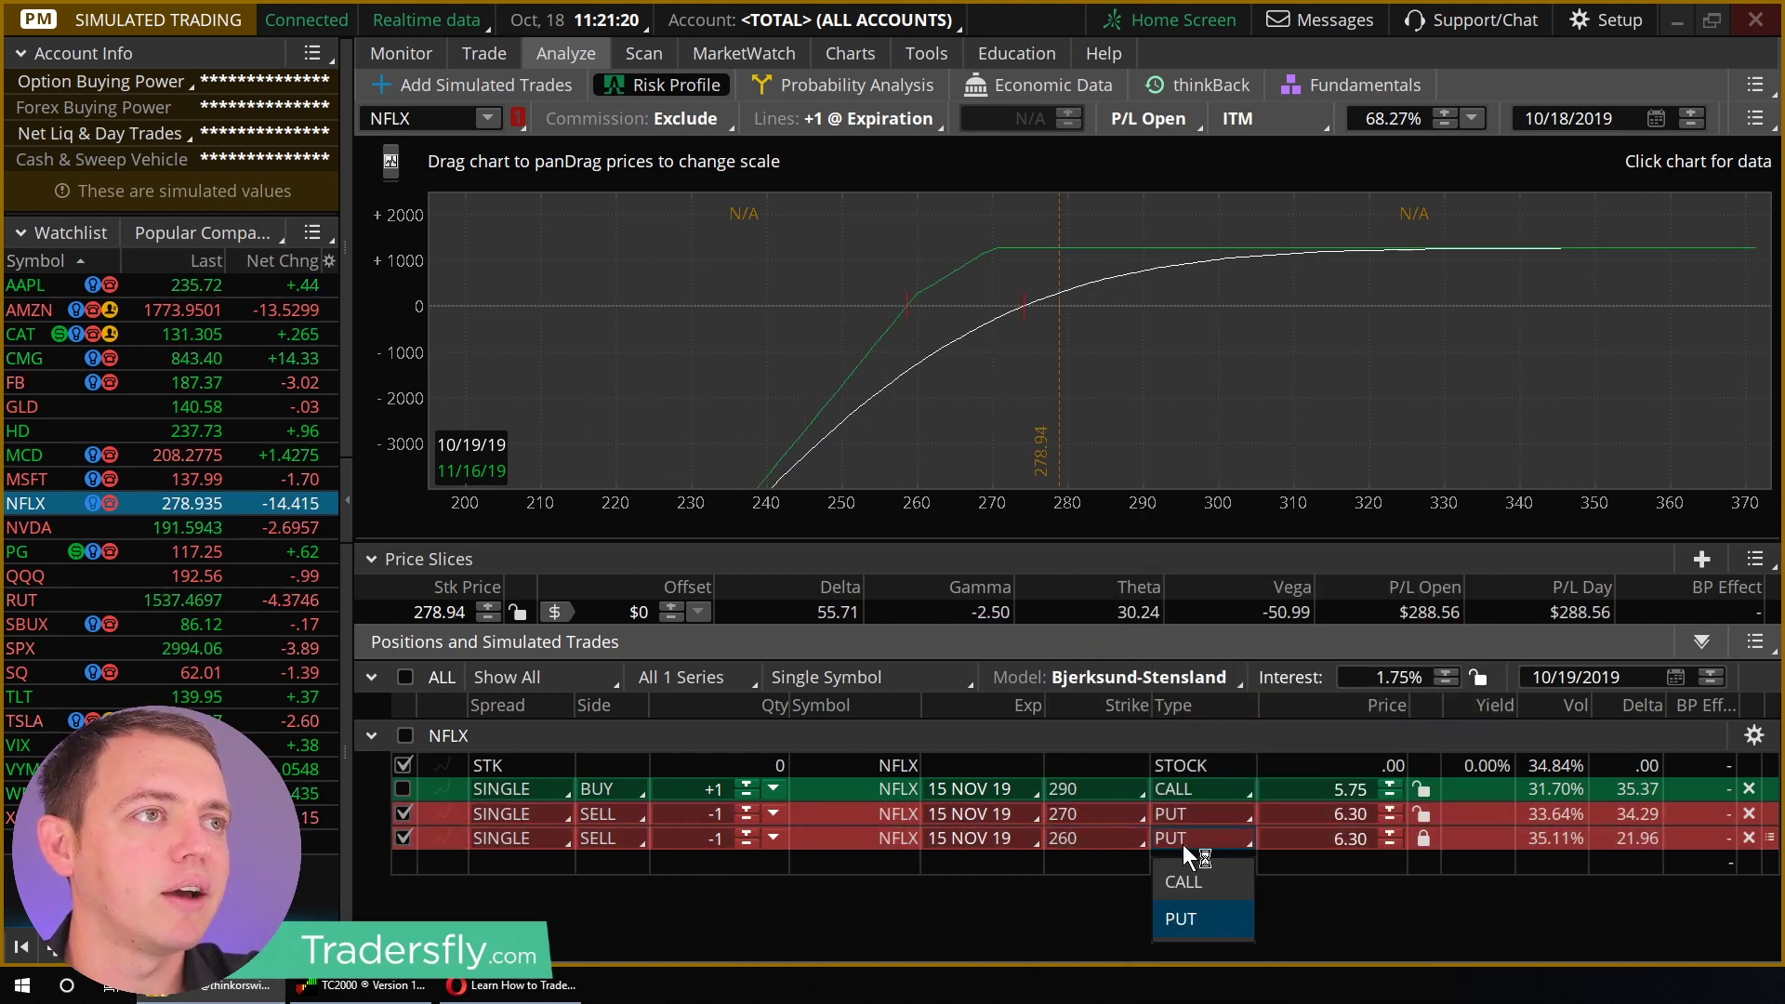
{"action": "left_click", "coordinate": [744, 834]}
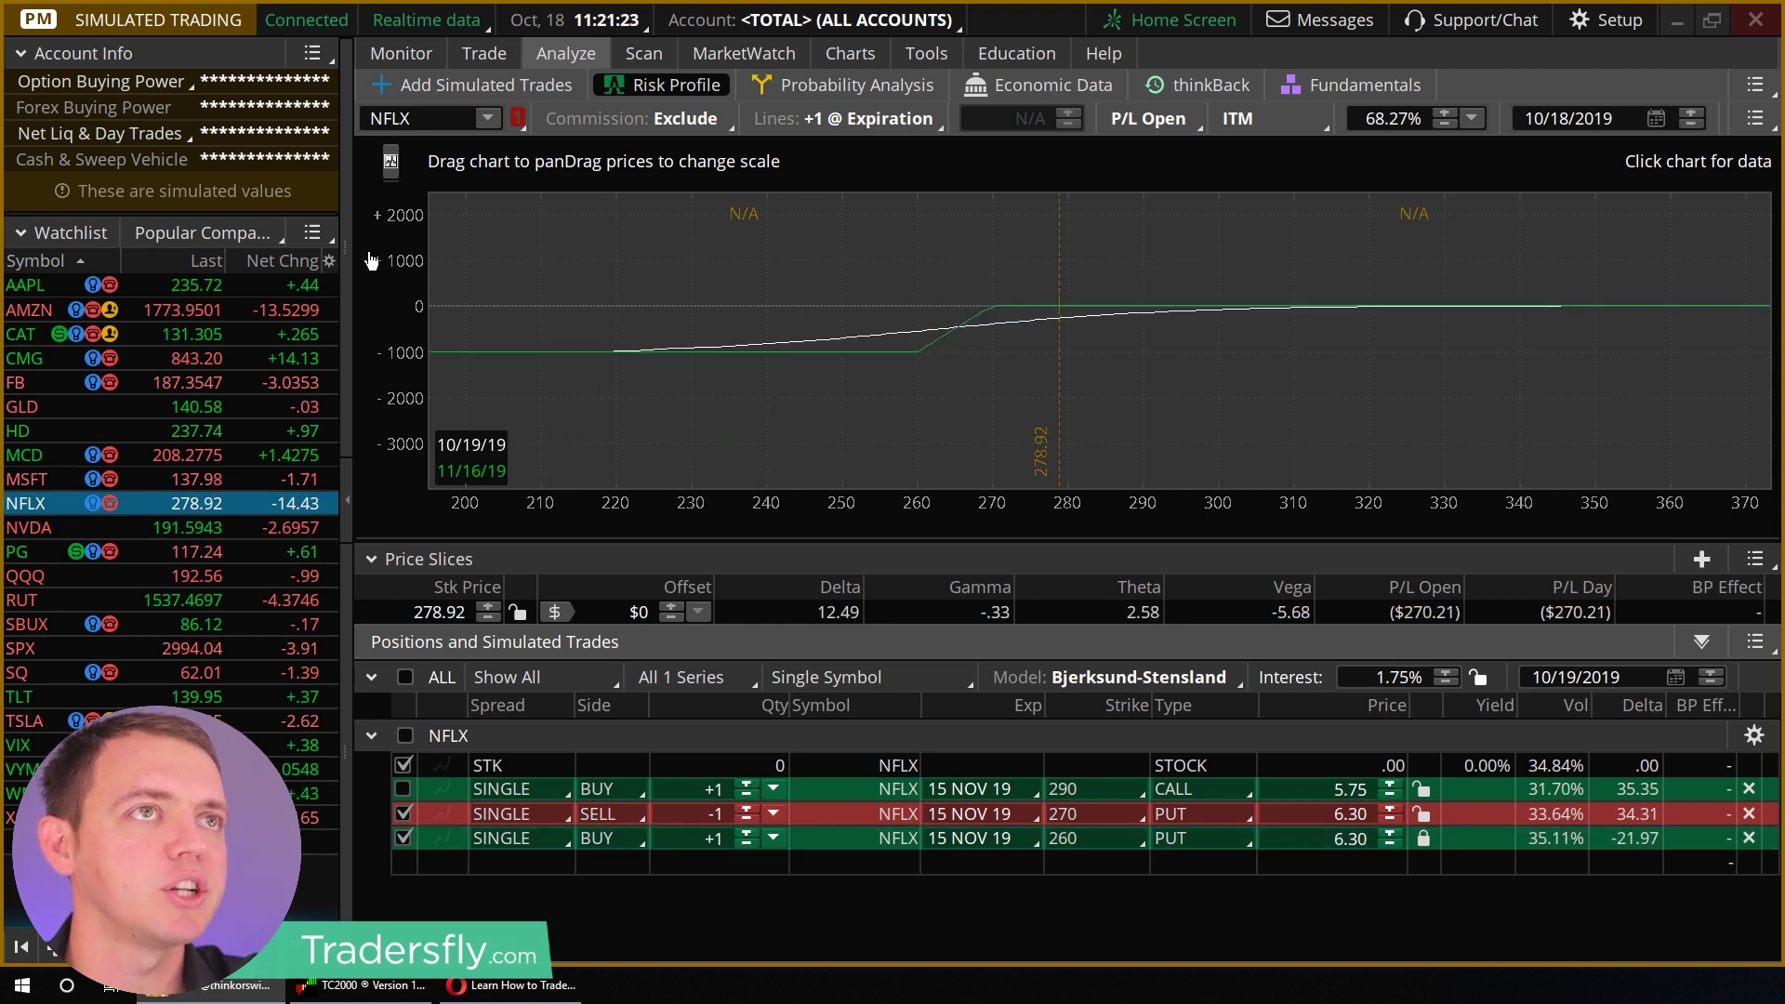
{"action": "left_click", "coordinate": [1424, 839]}
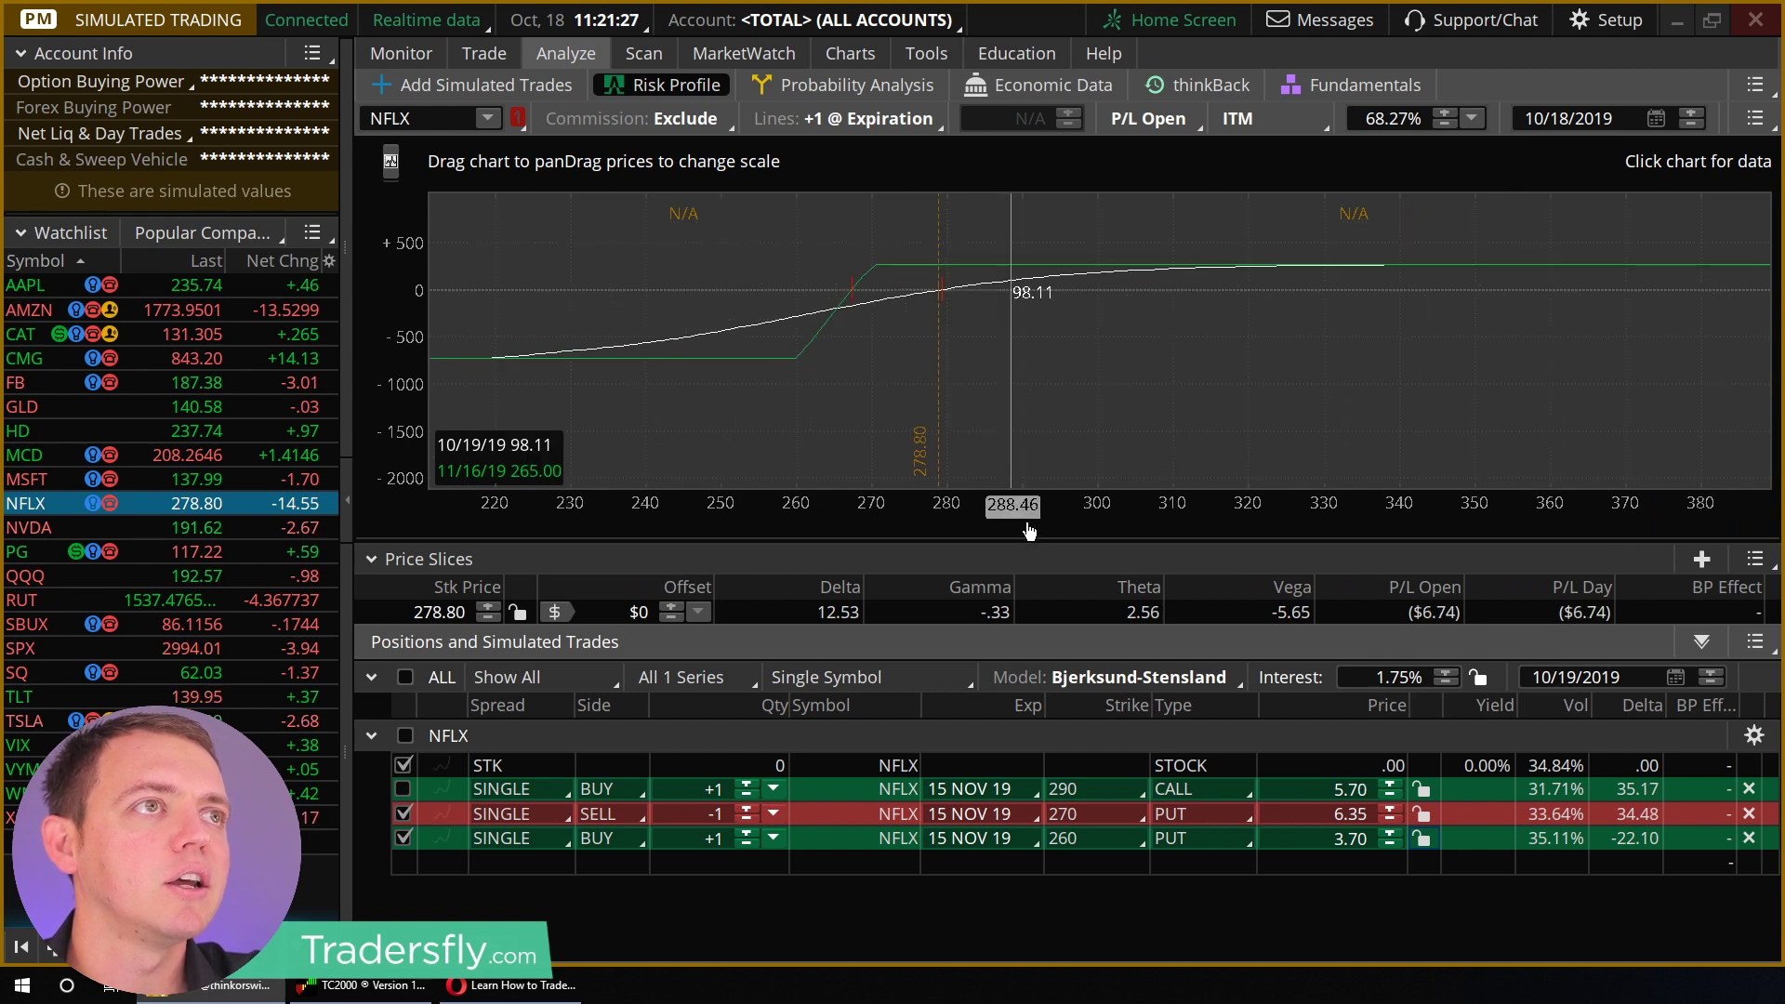
Step: Test stock price offsets of +$1 and +$2 in the price slice for the put spread and reset the offset to $0
{"action": "left_click_drag", "start_coordinate": [996, 506], "coordinate": [1076, 478]}
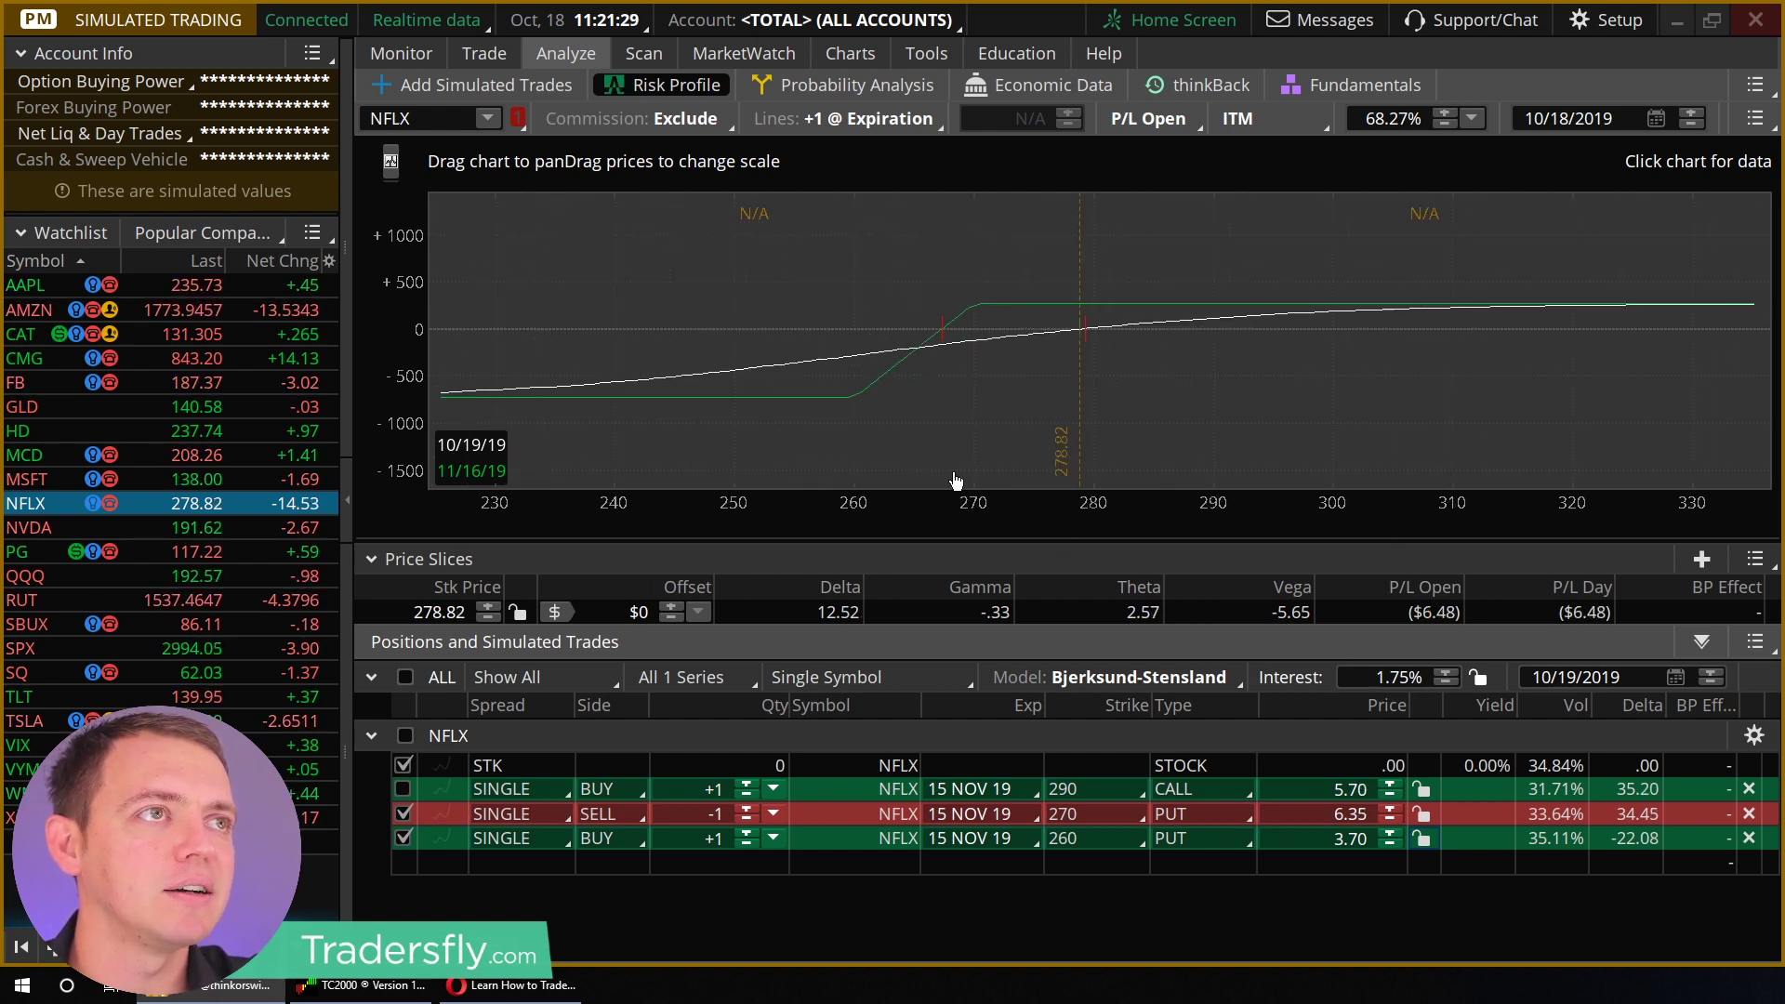
{"action": "left_click_drag", "start_coordinate": [699, 300], "coordinate": [622, 259]}
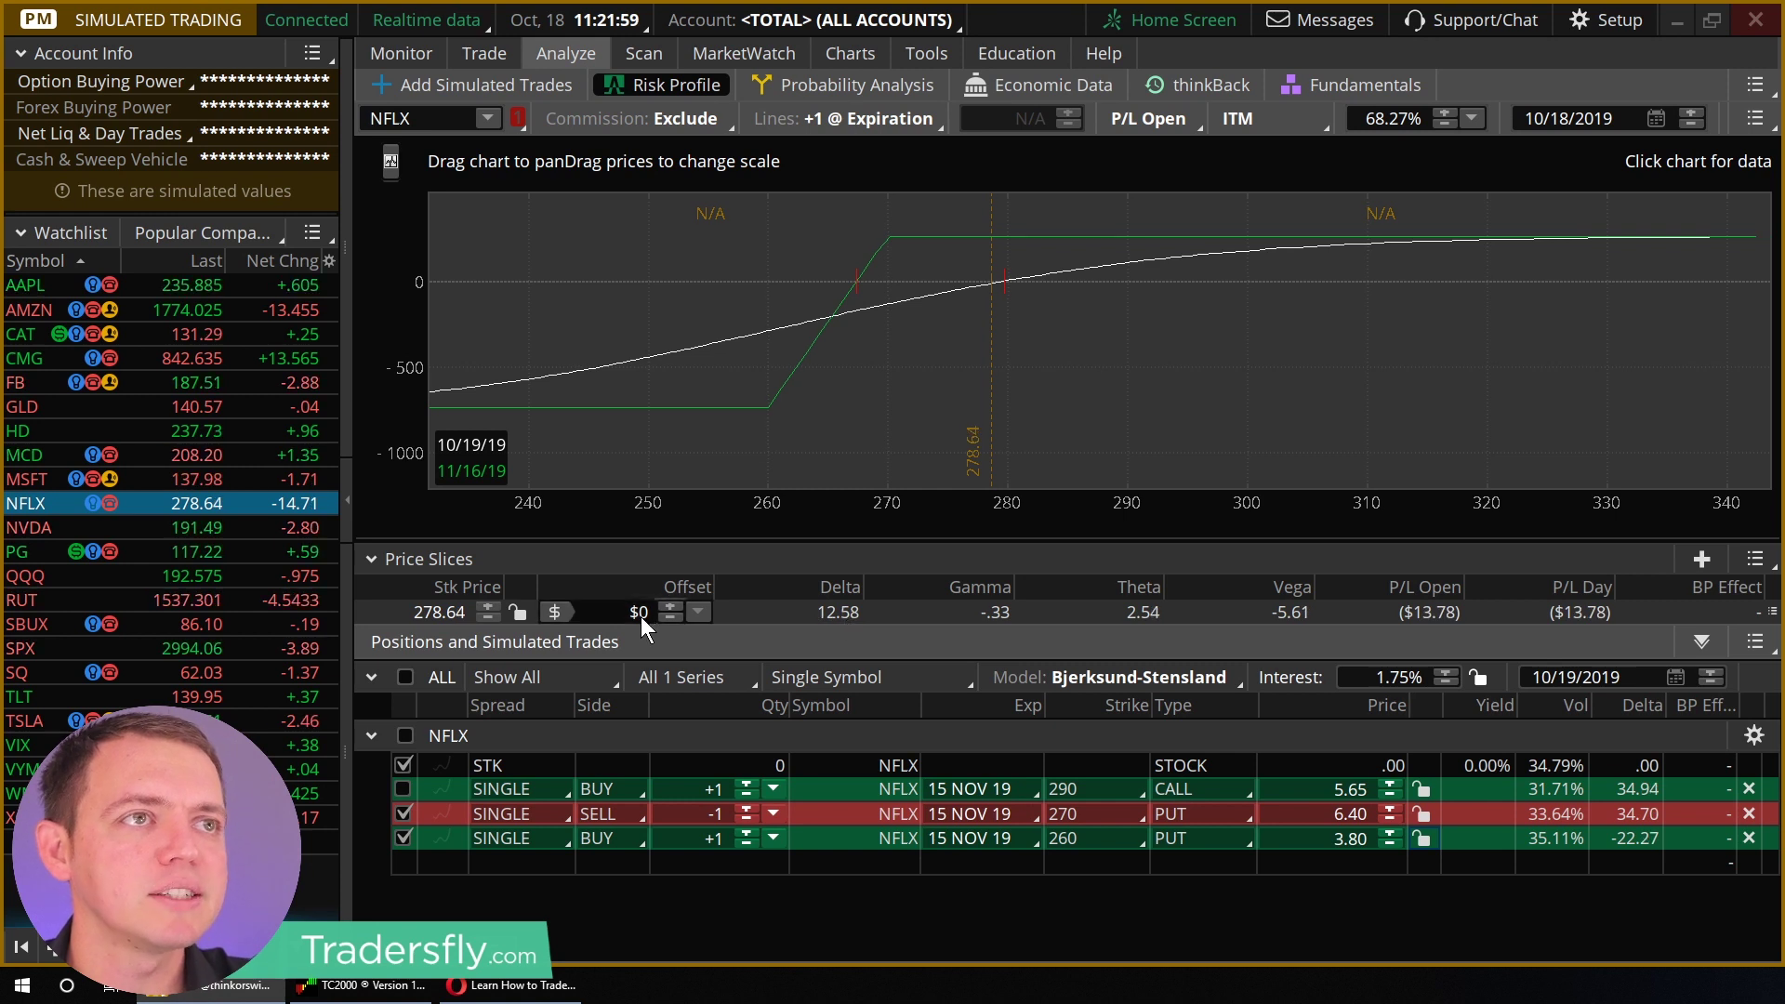
{"action": "left_click", "coordinate": [697, 613]}
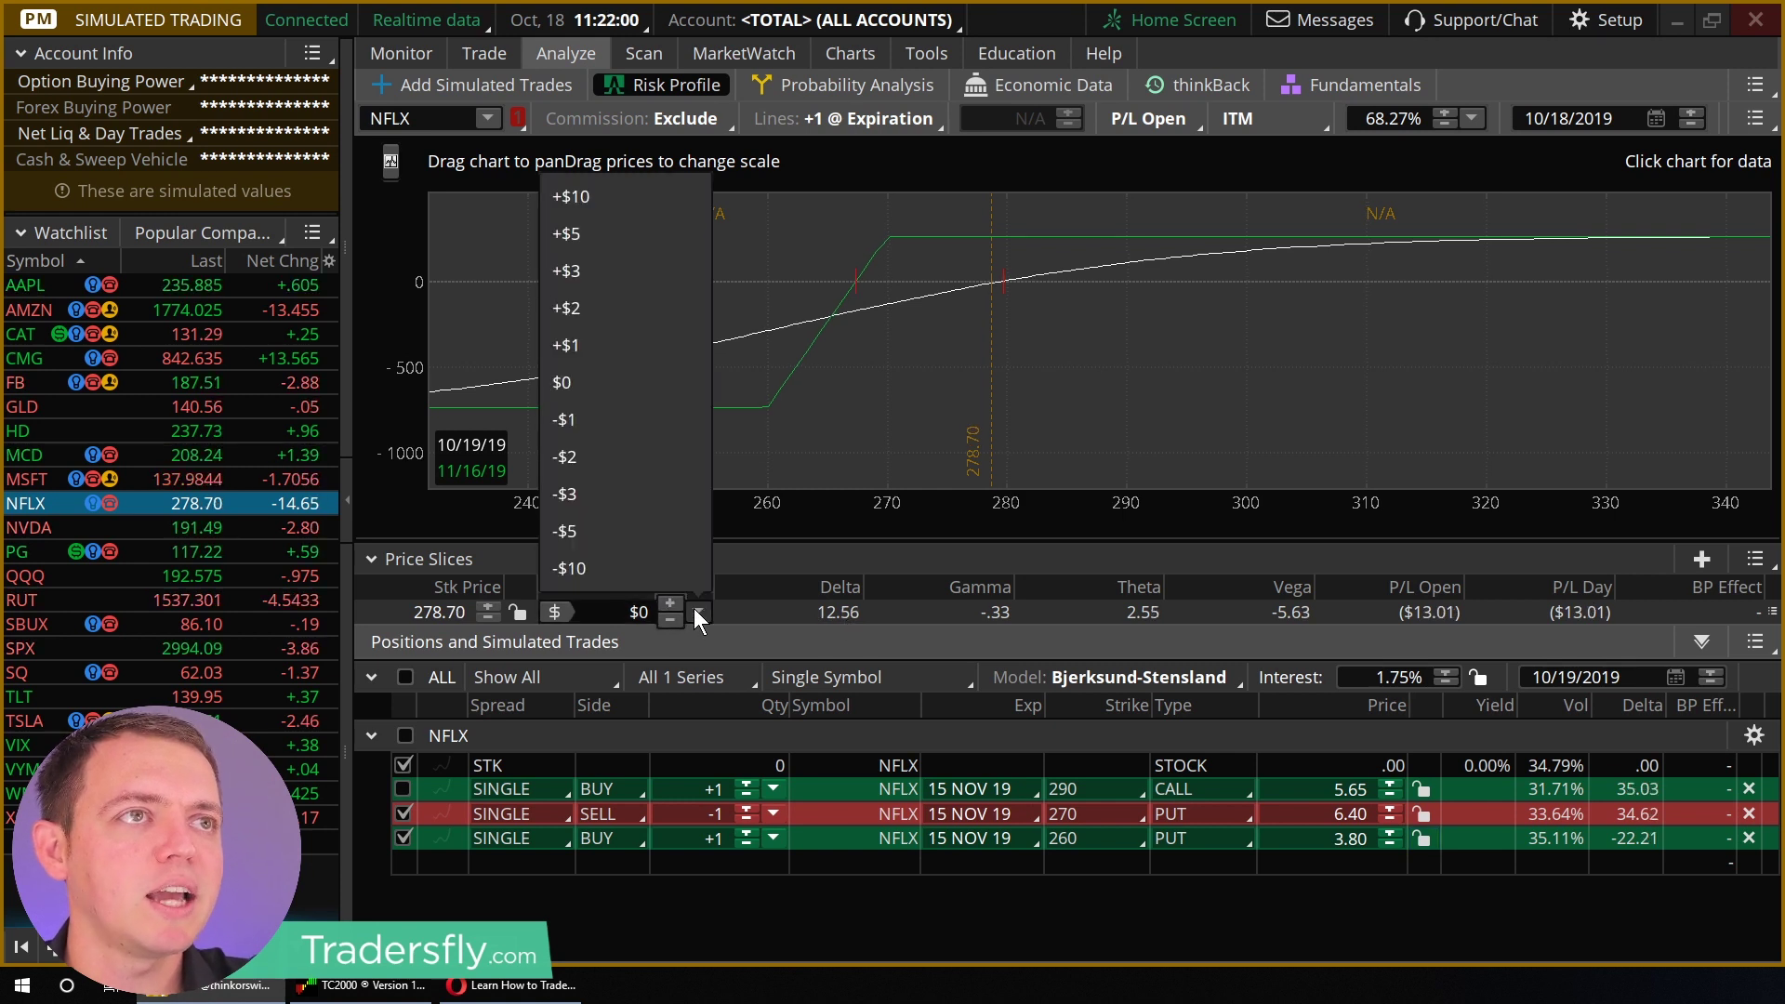
{"action": "left_click", "coordinate": [600, 346]}
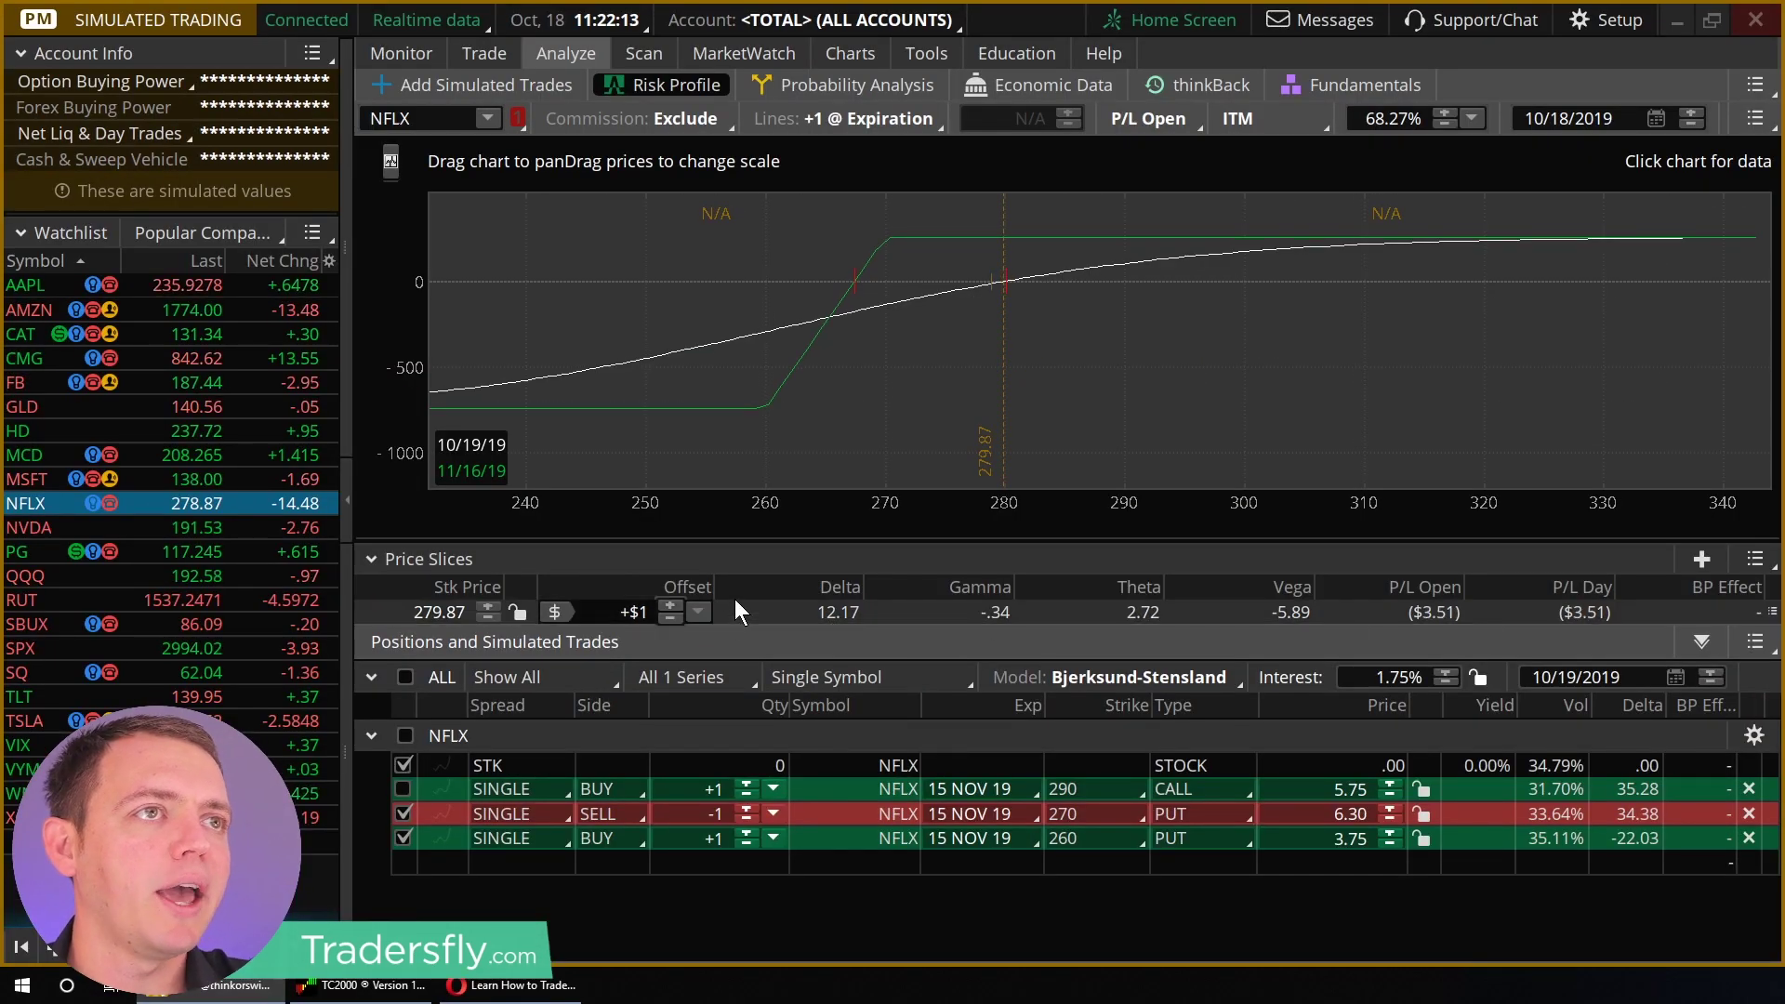
{"action": "left_click", "coordinate": [678, 601]}
{"action": "left_click", "coordinate": [699, 610]}
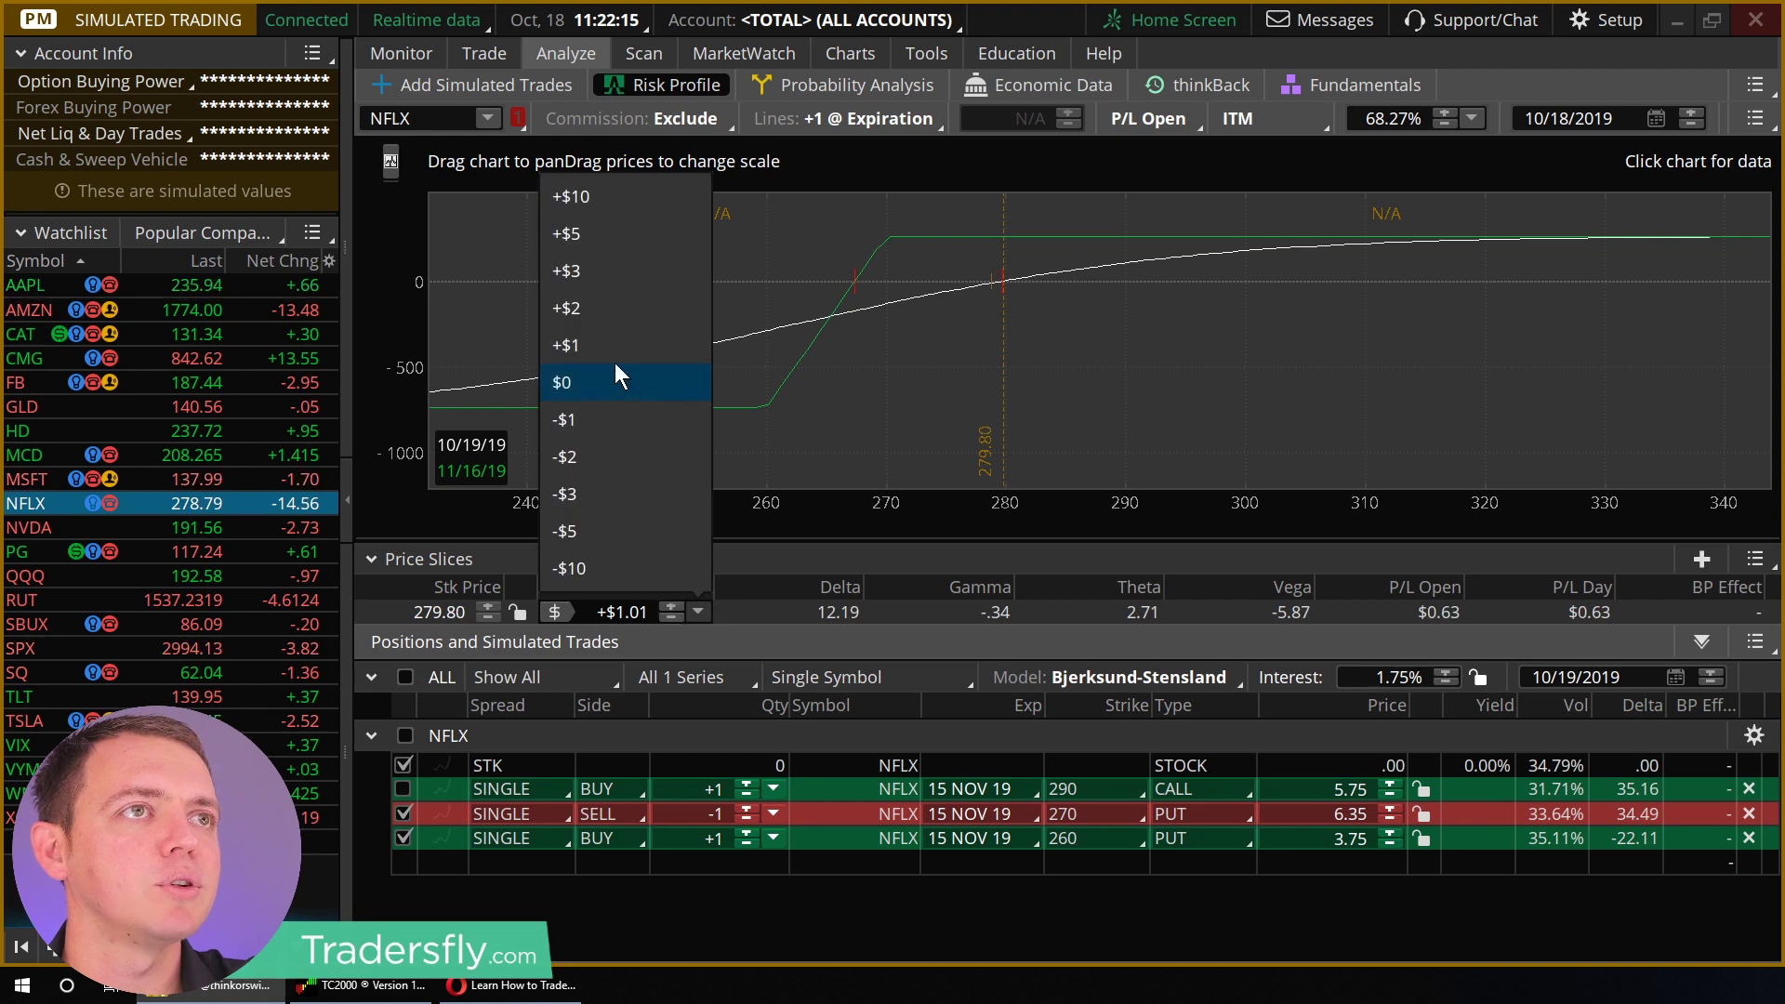
{"action": "left_click", "coordinate": [590, 311]}
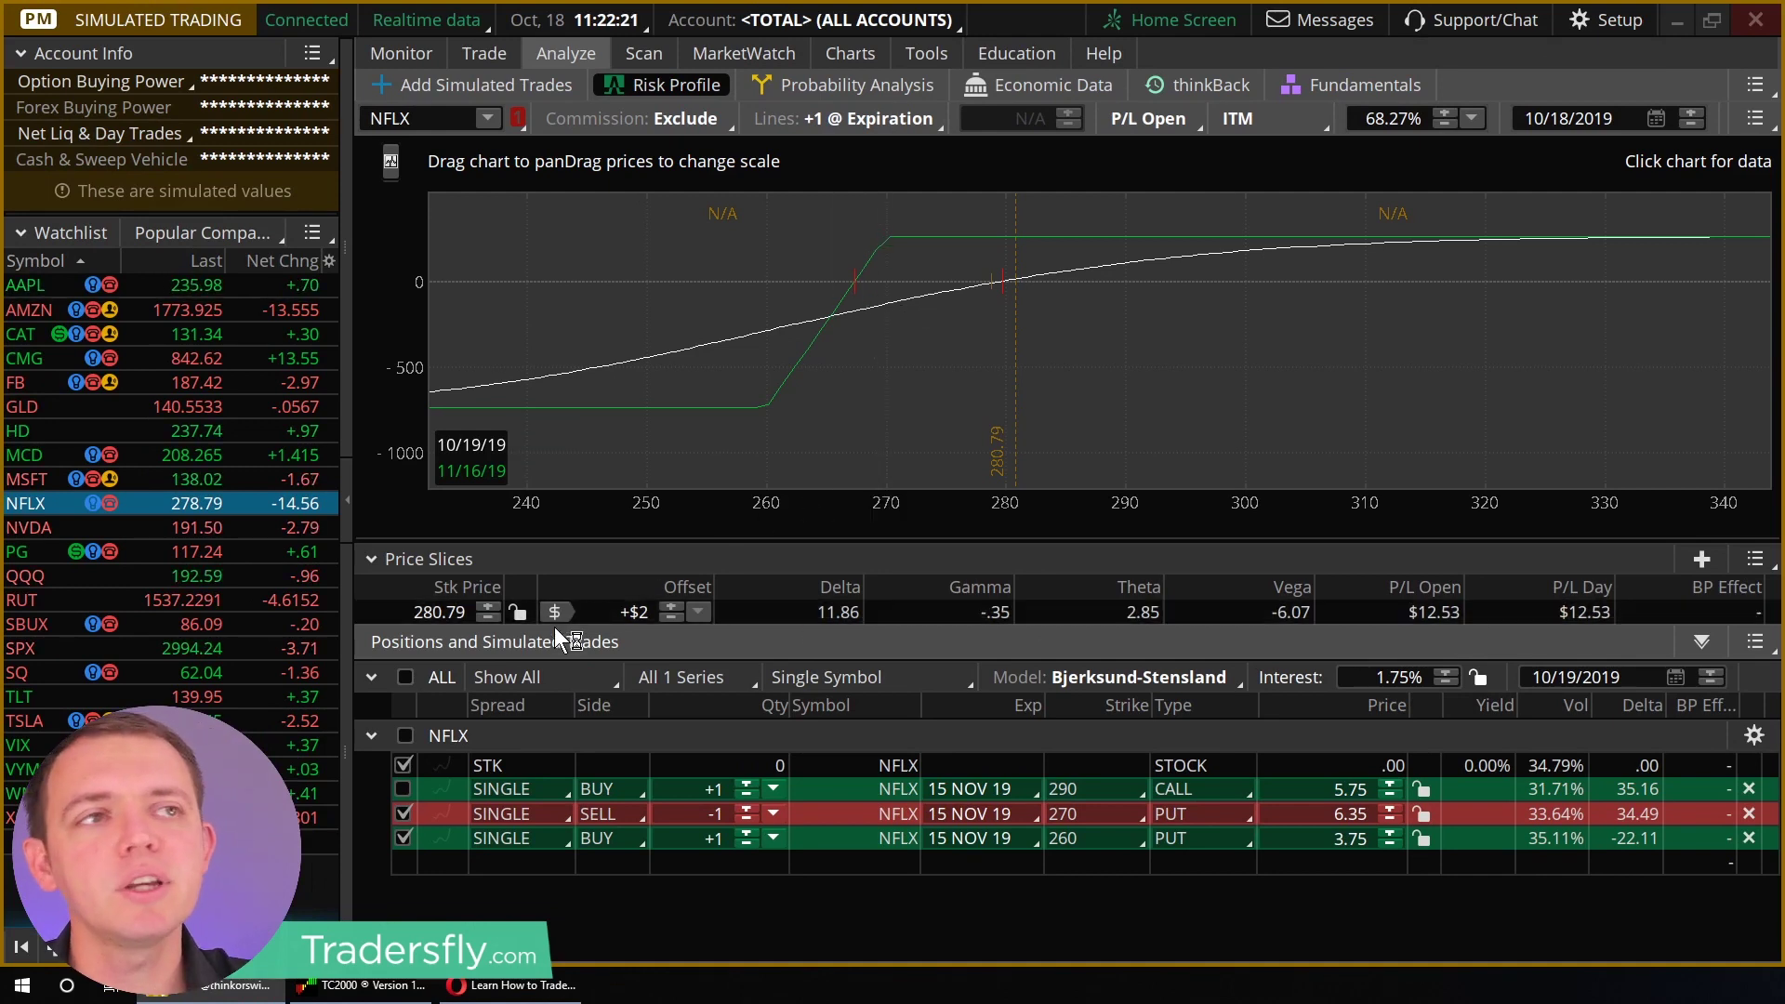
{"action": "left_click", "coordinate": [696, 611]}
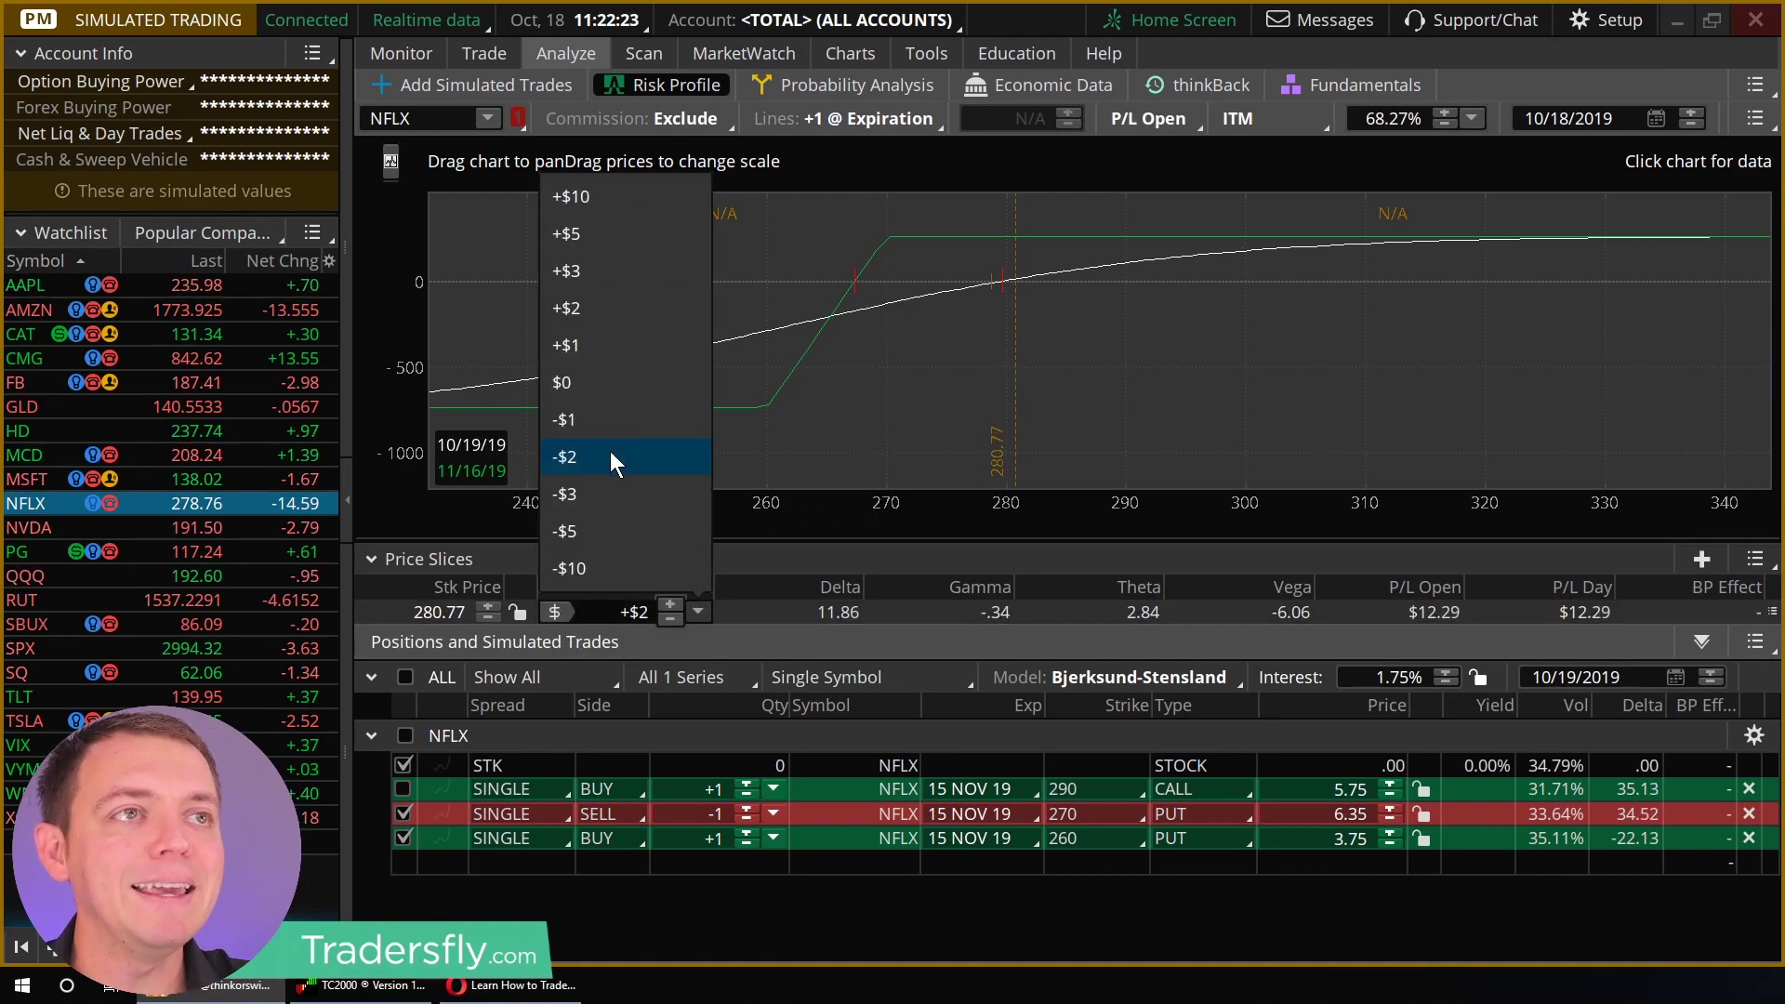
{"action": "left_click", "coordinate": [594, 389]}
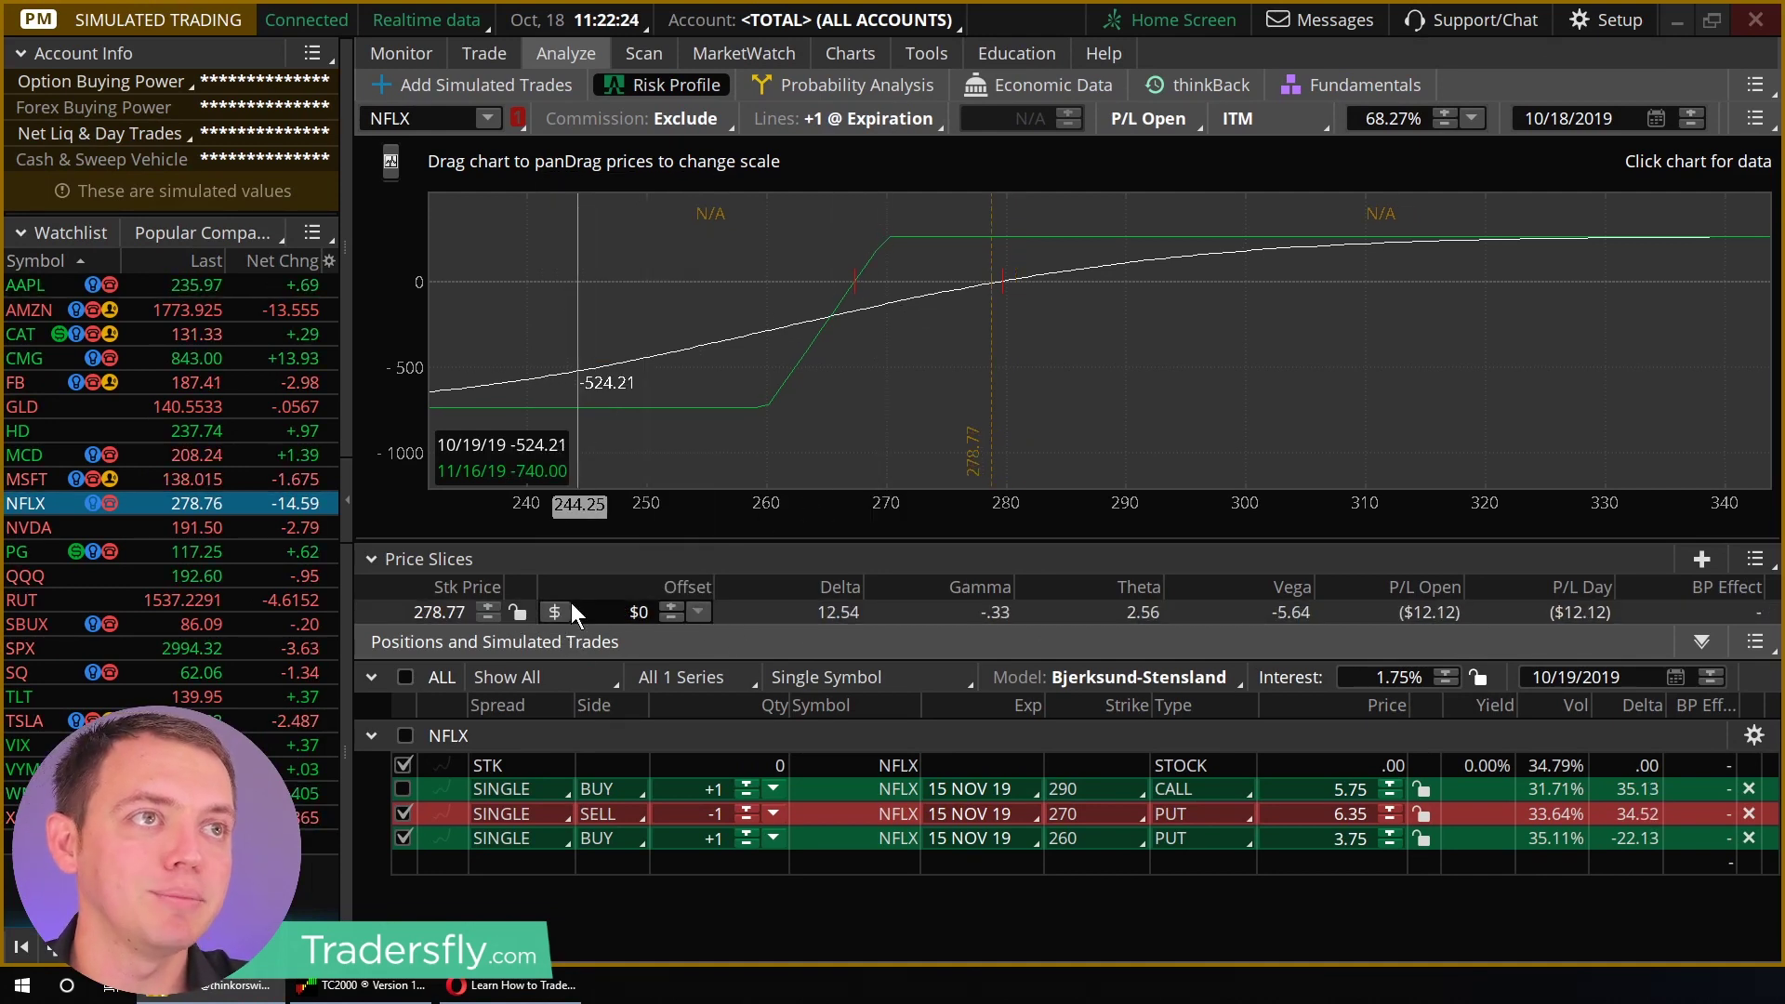
Step: Reset the evaluation date to today and include only the bought 290 call in the risk profile instead of both puts
{"action": "left_click", "coordinate": [1677, 677]}
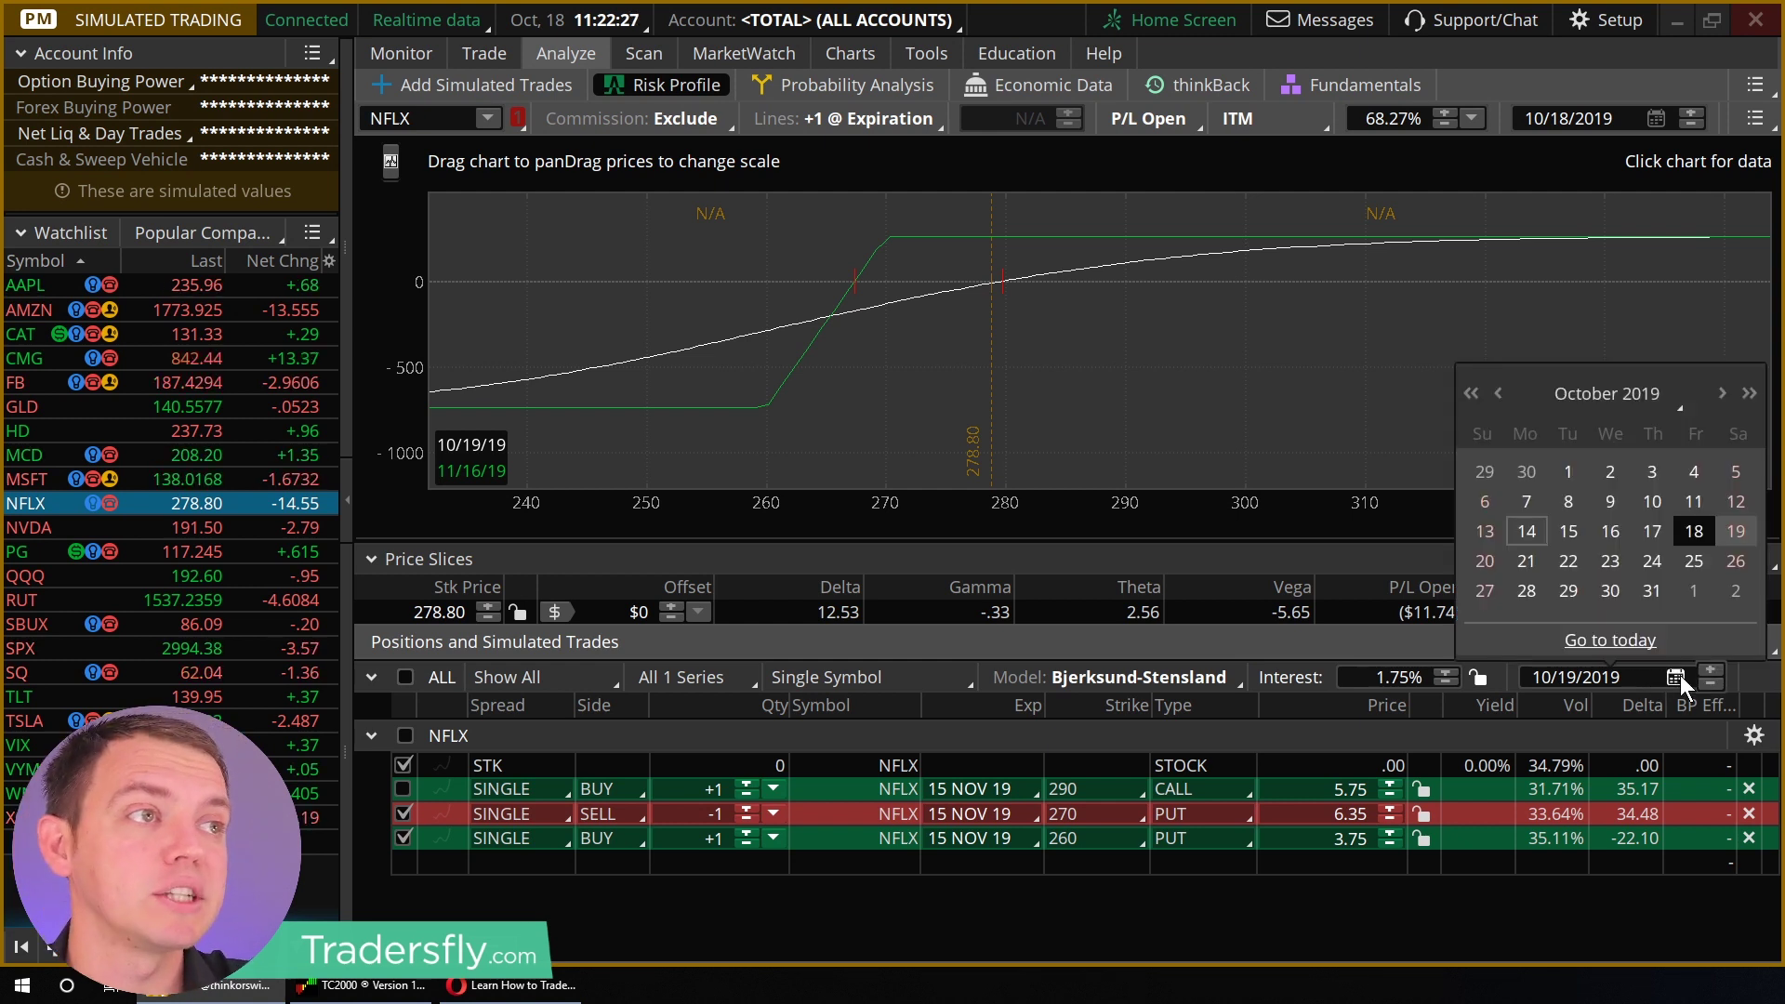
{"action": "left_click", "coordinate": [1562, 644]}
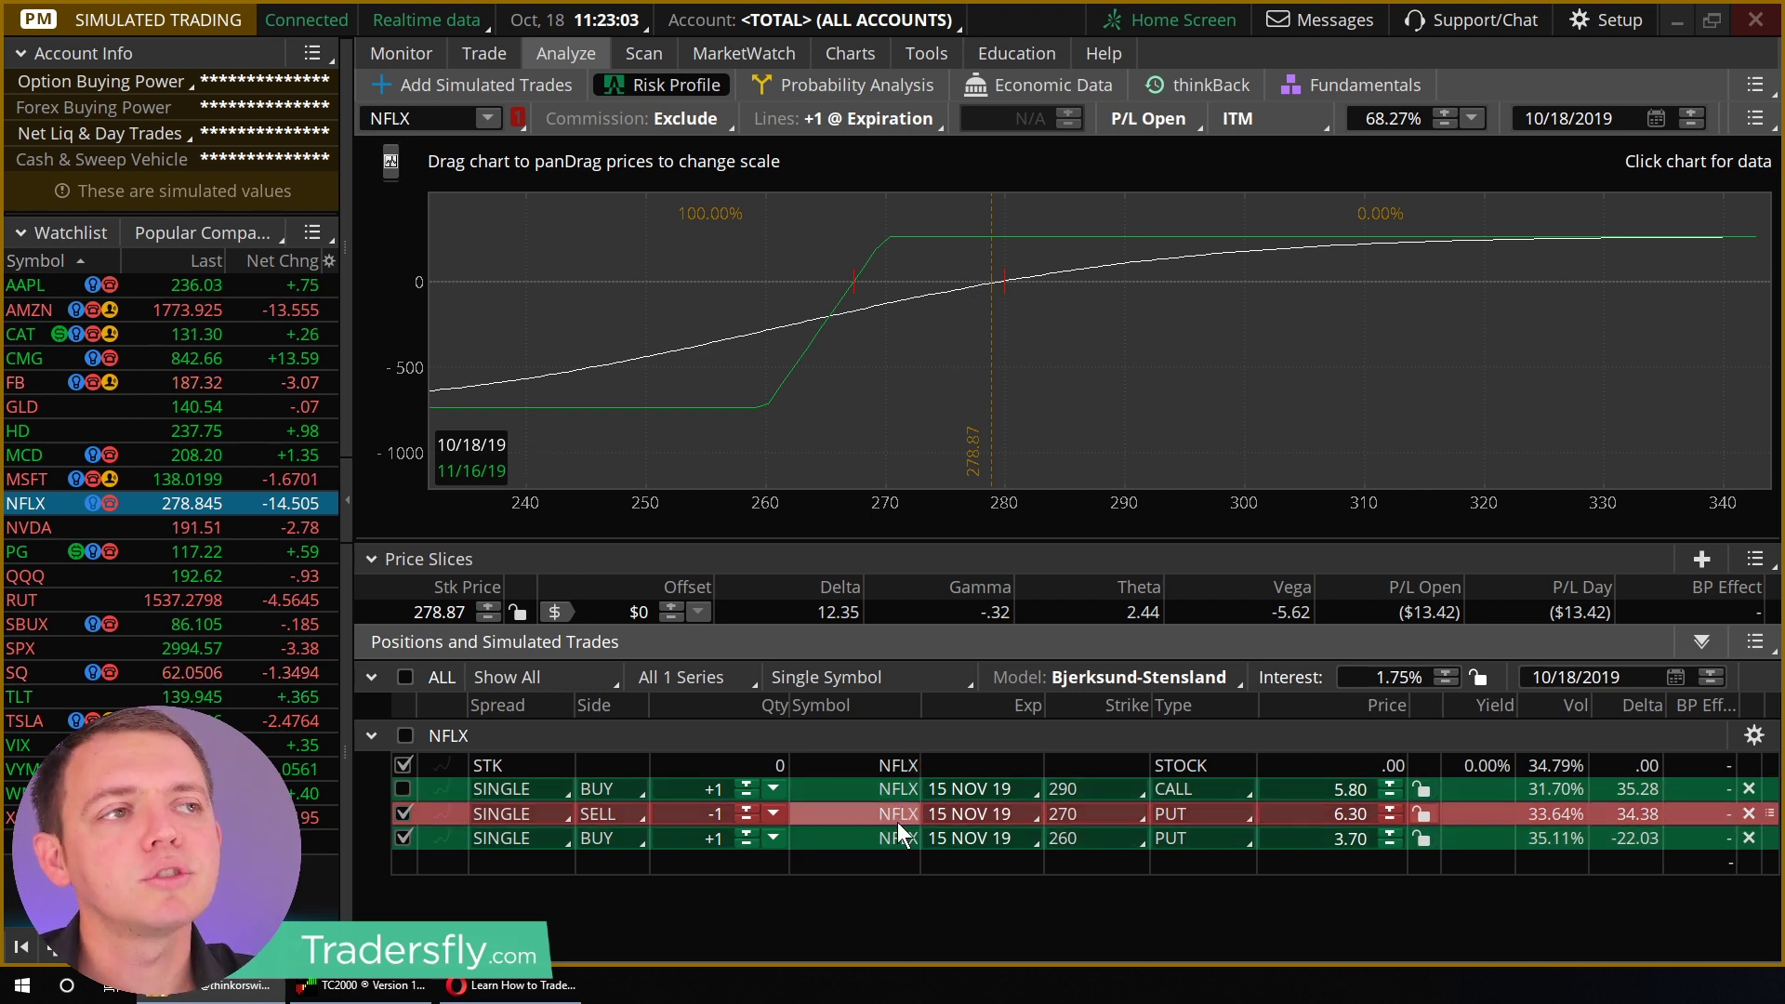
{"action": "left_click", "coordinate": [402, 813]}
{"action": "left_click", "coordinate": [403, 837]}
{"action": "left_click", "coordinate": [403, 789]}
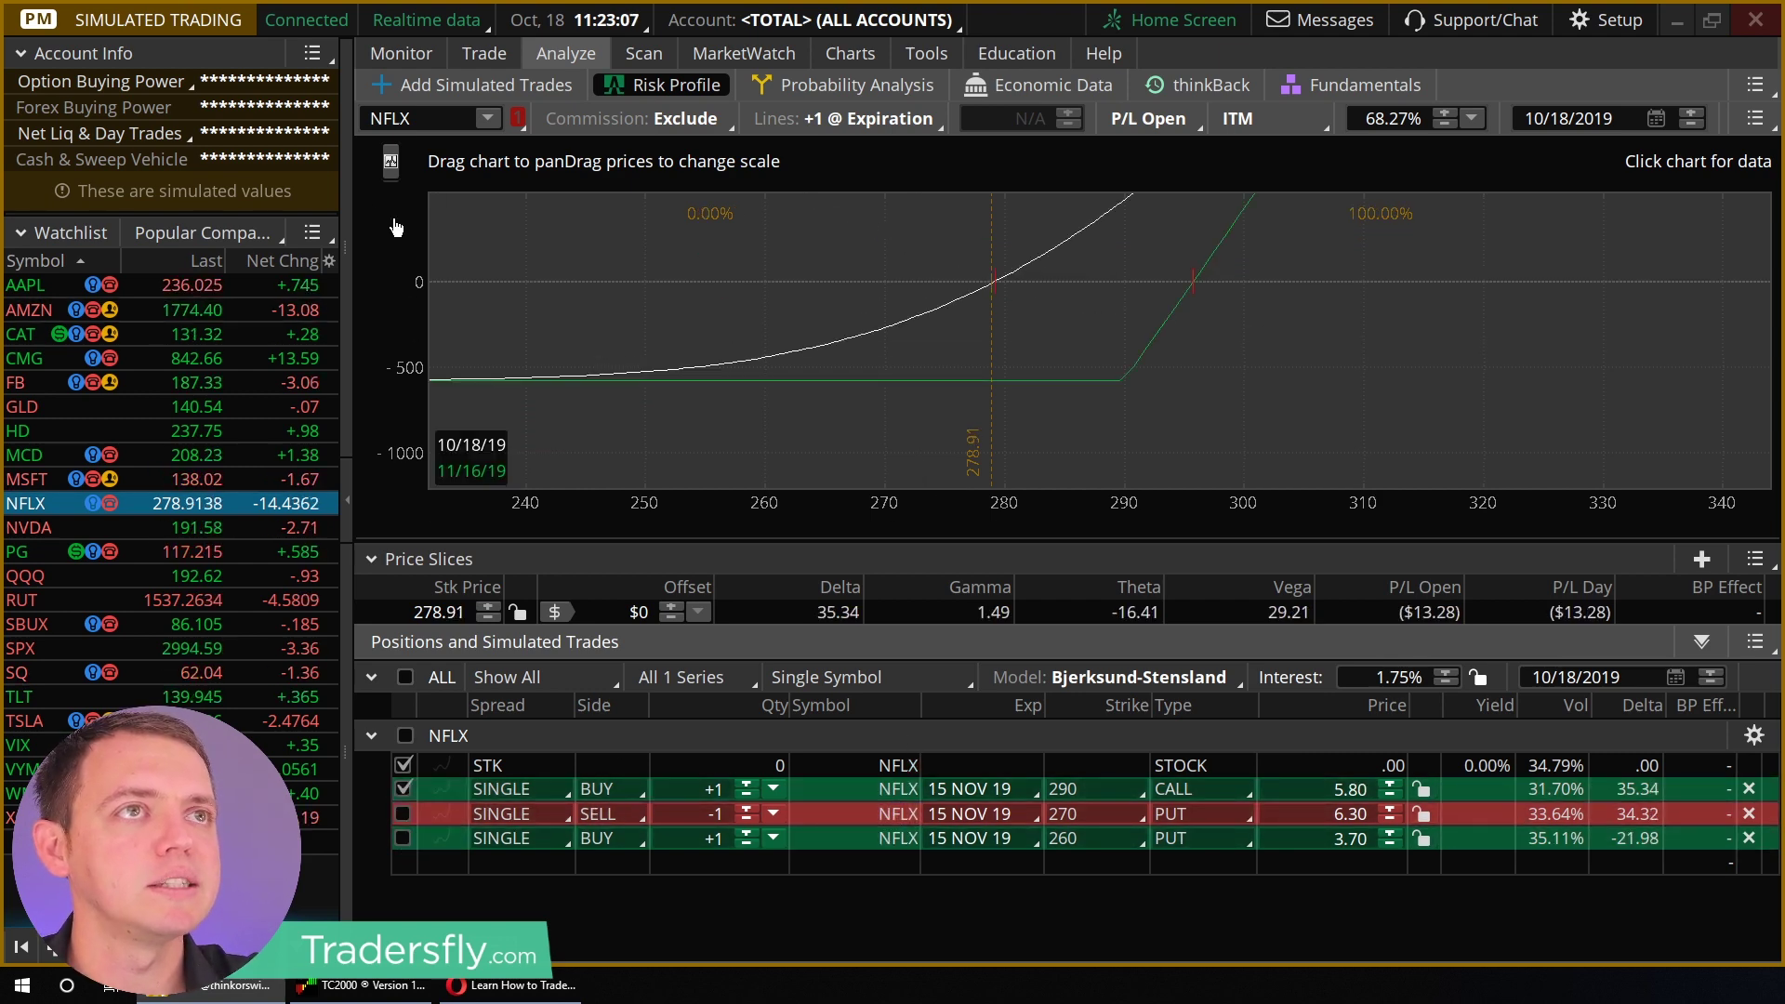
Step: Turn the bought 290 call into a sold call with quantity -1 and duplicate that leg
{"action": "left_click", "coordinate": [746, 794]}
{"action": "left_click", "coordinate": [746, 795]}
{"action": "right_click", "coordinate": [872, 791]}
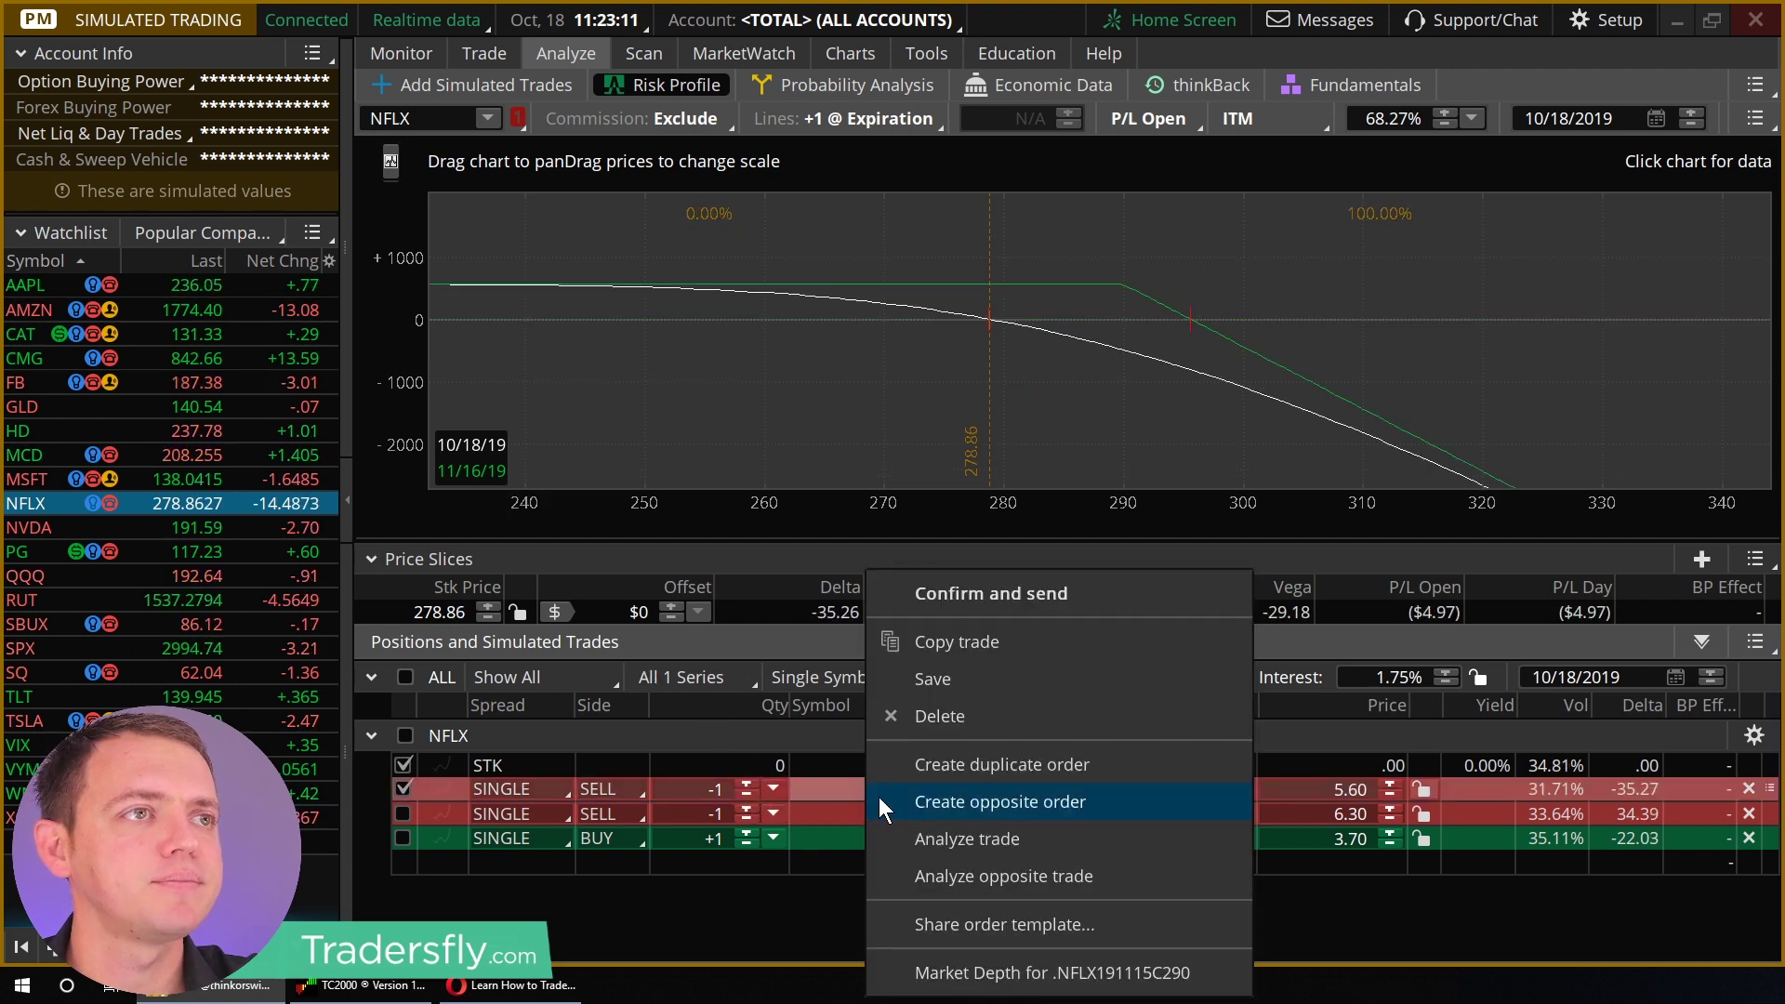
{"action": "left_click", "coordinate": [944, 846]}
Step: Delete both put legs and turn the duplicate 290 call into a bought 300 call with quantity +1
{"action": "left_click", "coordinate": [1749, 814]}
{"action": "left_click", "coordinate": [1749, 814]}
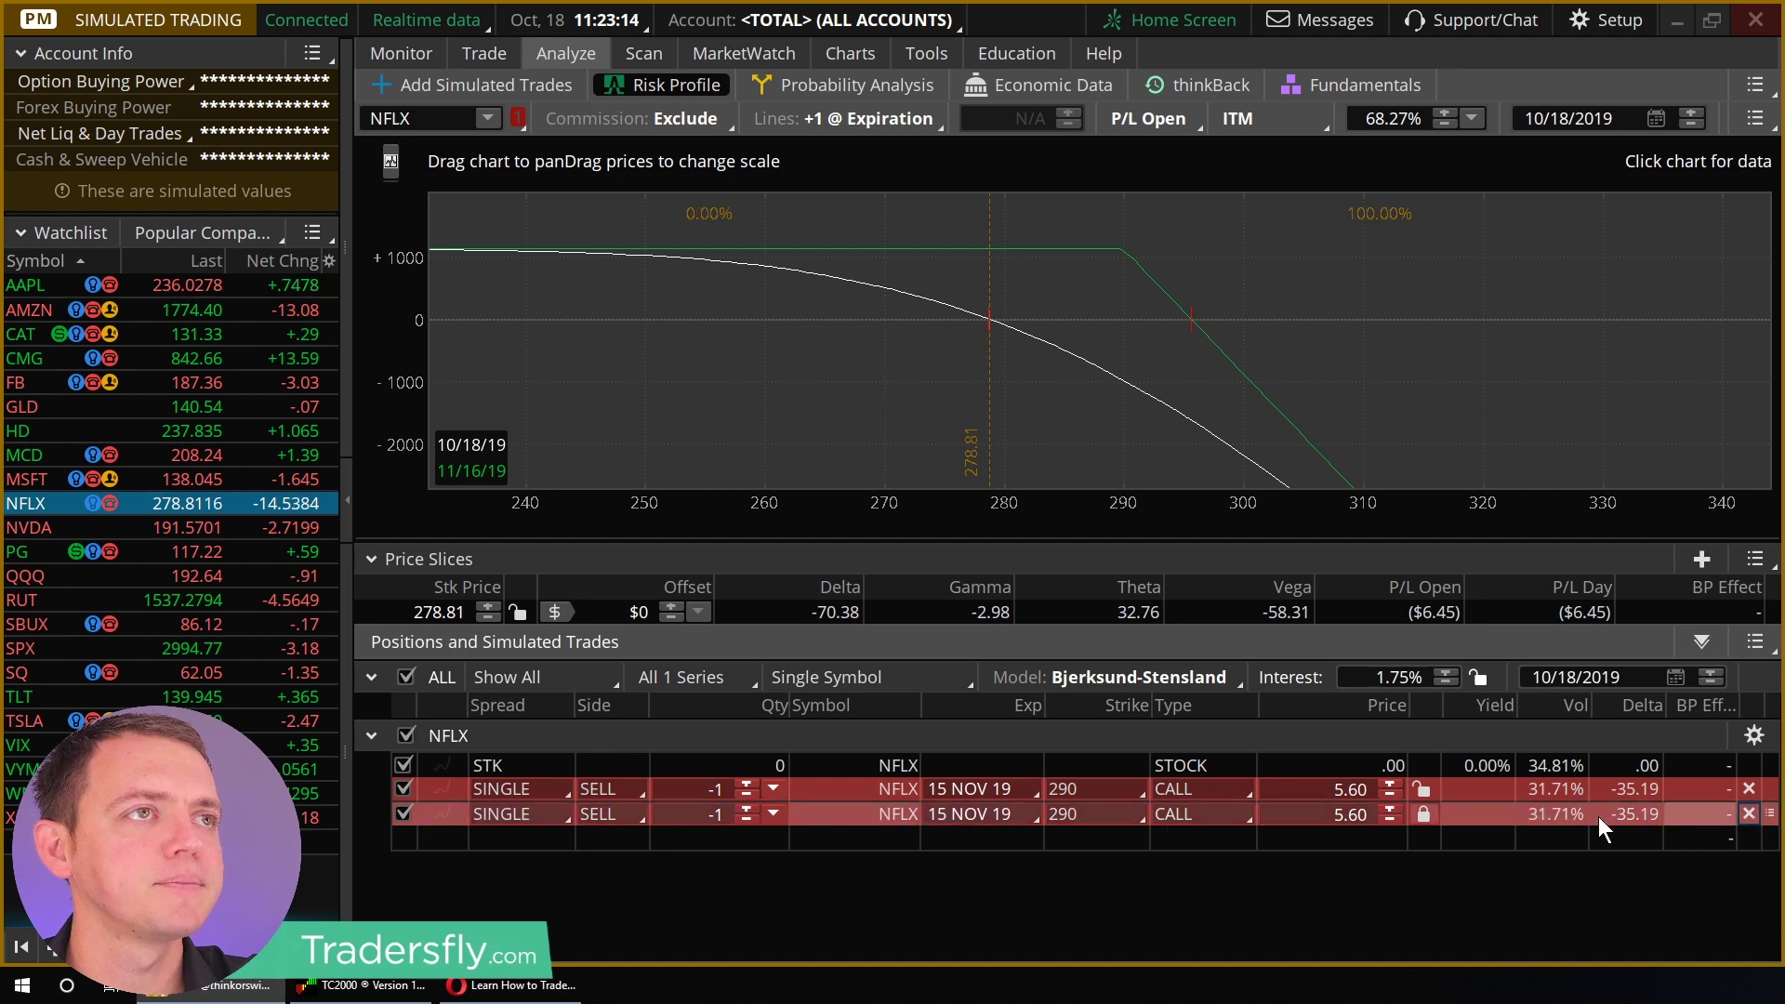
{"action": "left_click", "coordinate": [746, 805]}
{"action": "left_click", "coordinate": [746, 806]}
{"action": "left_click", "coordinate": [1079, 812]}
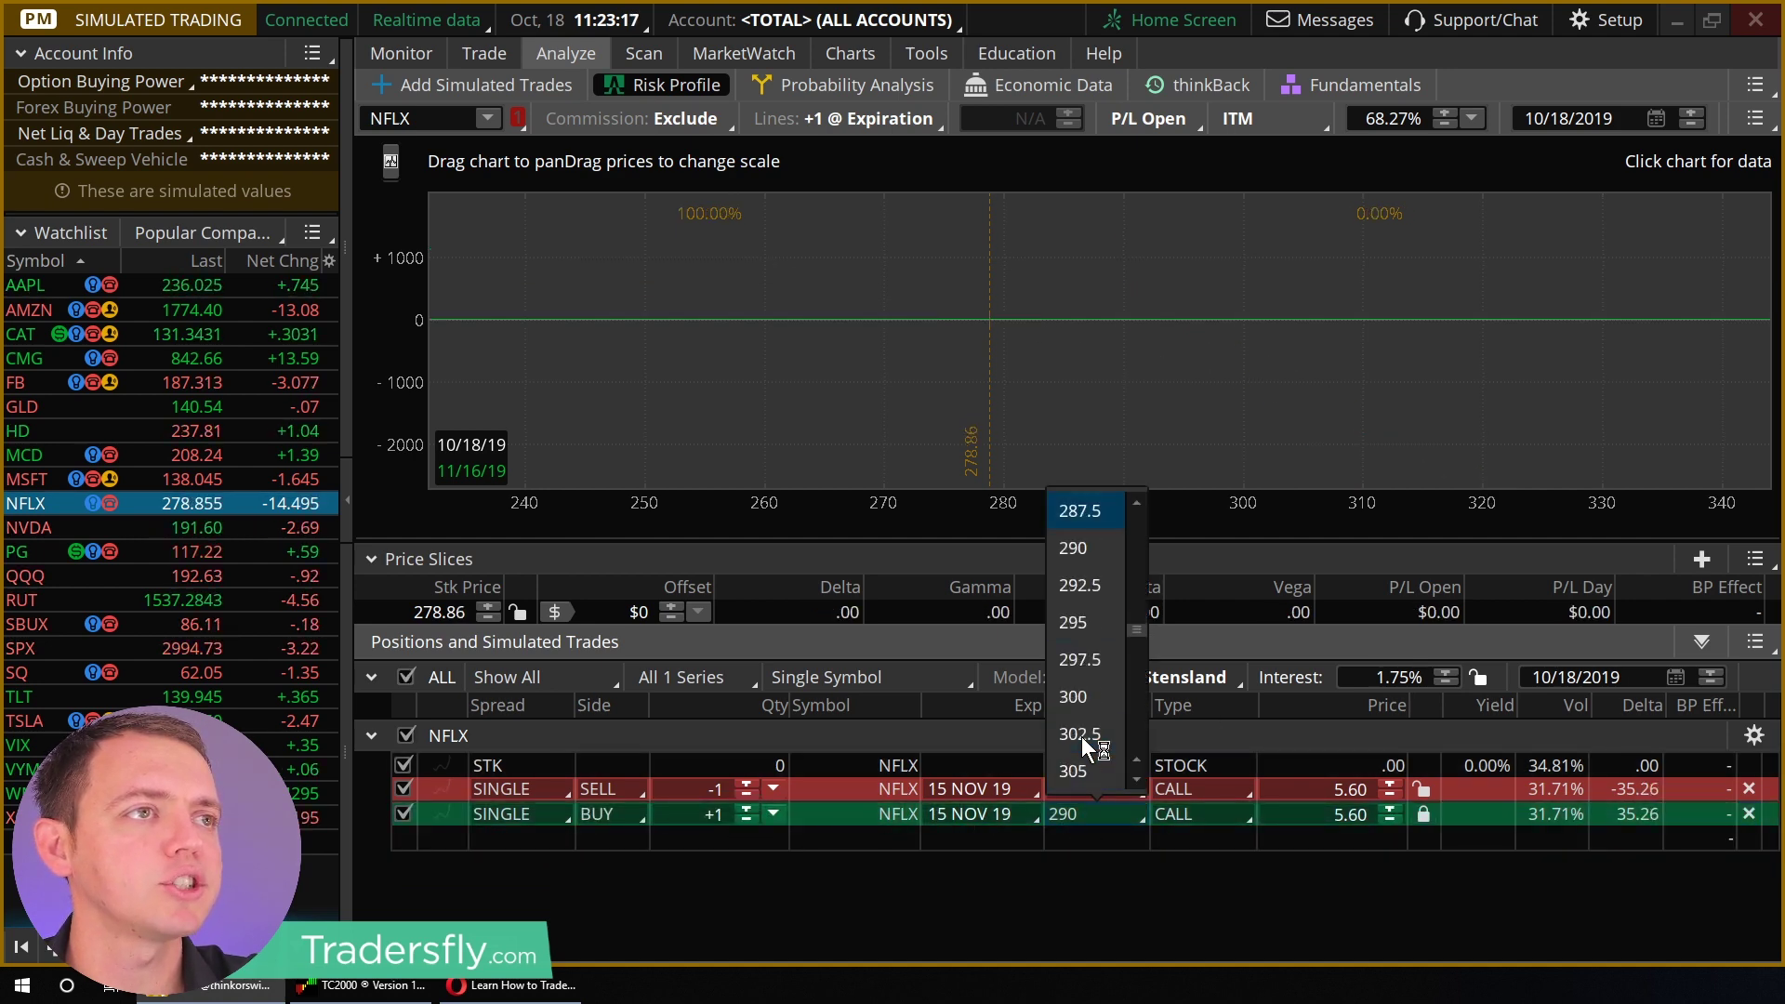
{"action": "left_click", "coordinate": [1087, 698]}
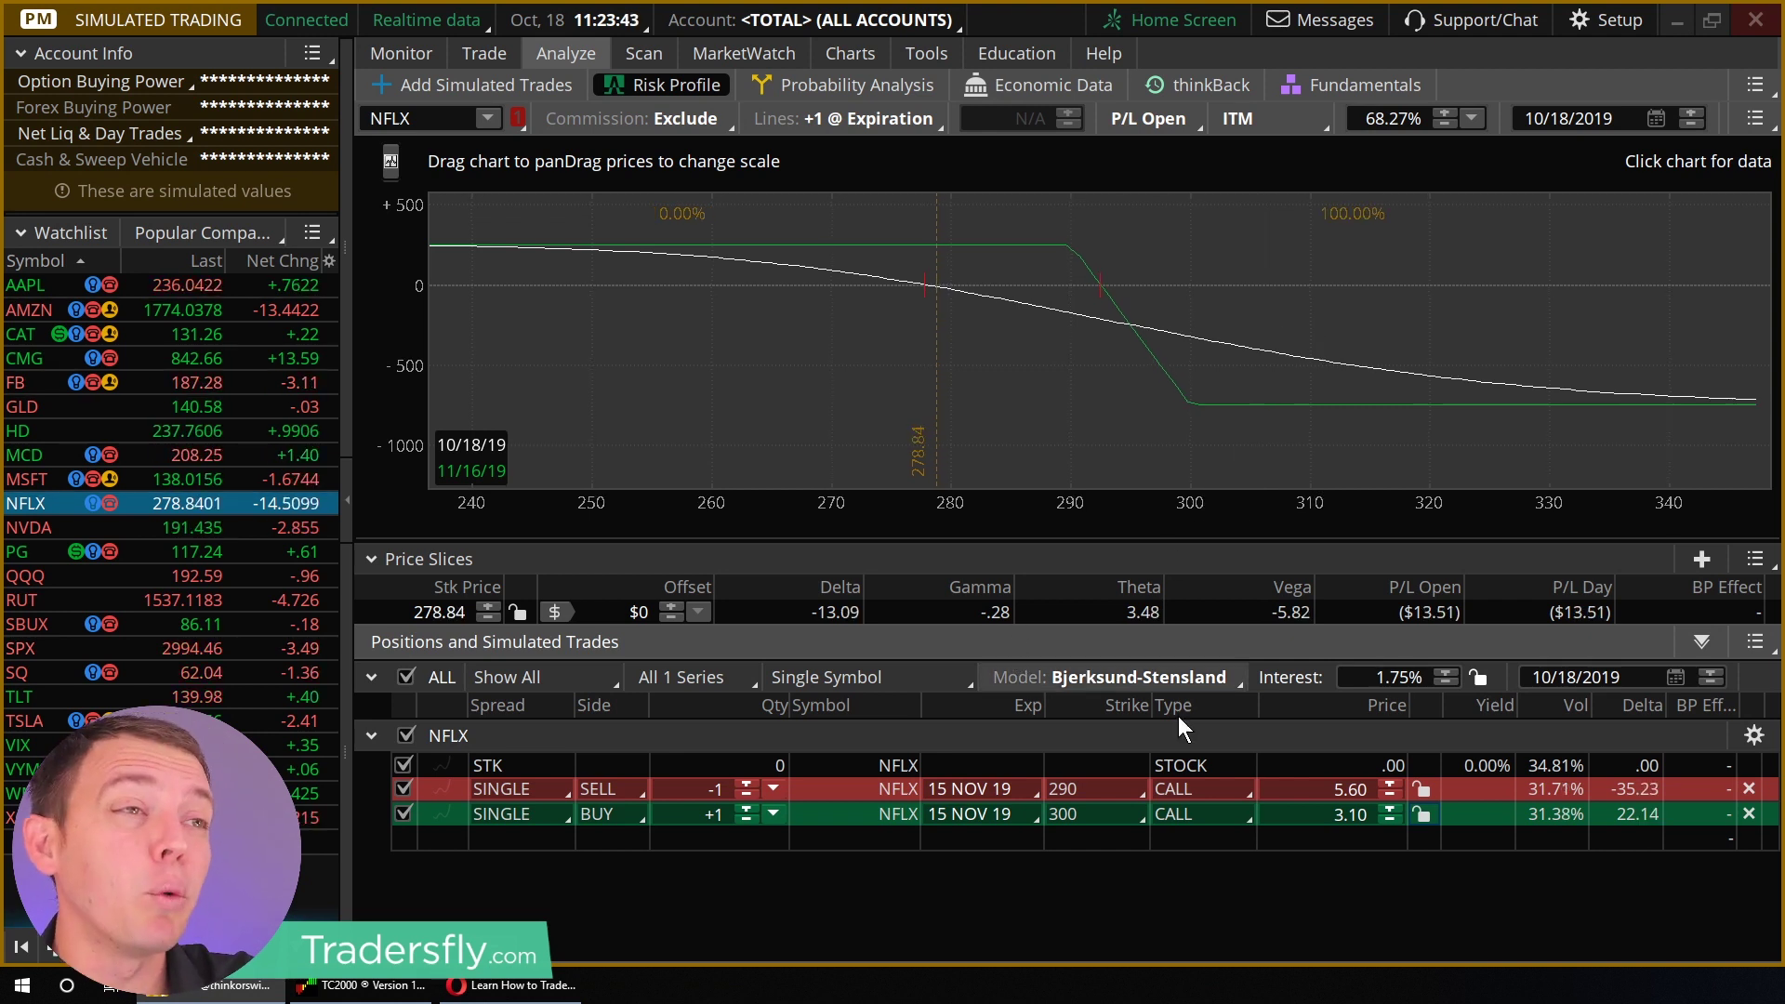
Step: Delete both legs of the 290/300 call spread and return to the NFLX option chain
{"action": "left_click", "coordinate": [1750, 788]}
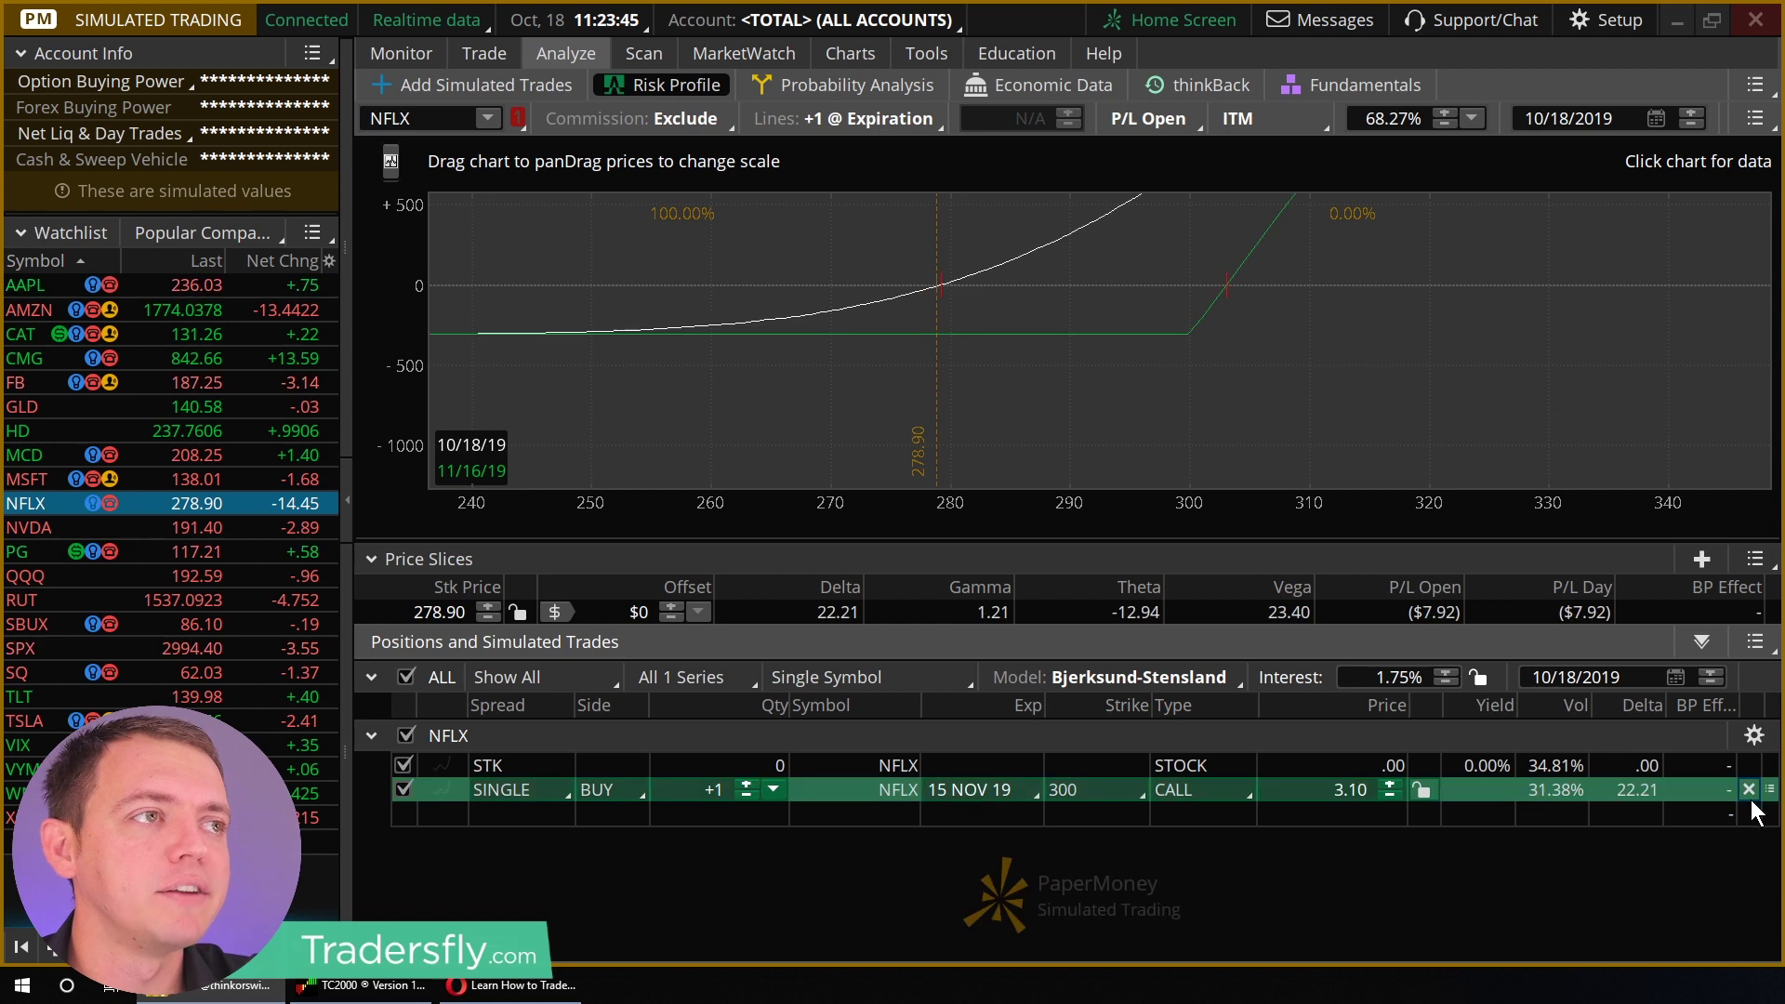
{"action": "left_click", "coordinate": [1750, 789]}
{"action": "left_click", "coordinate": [480, 52]}
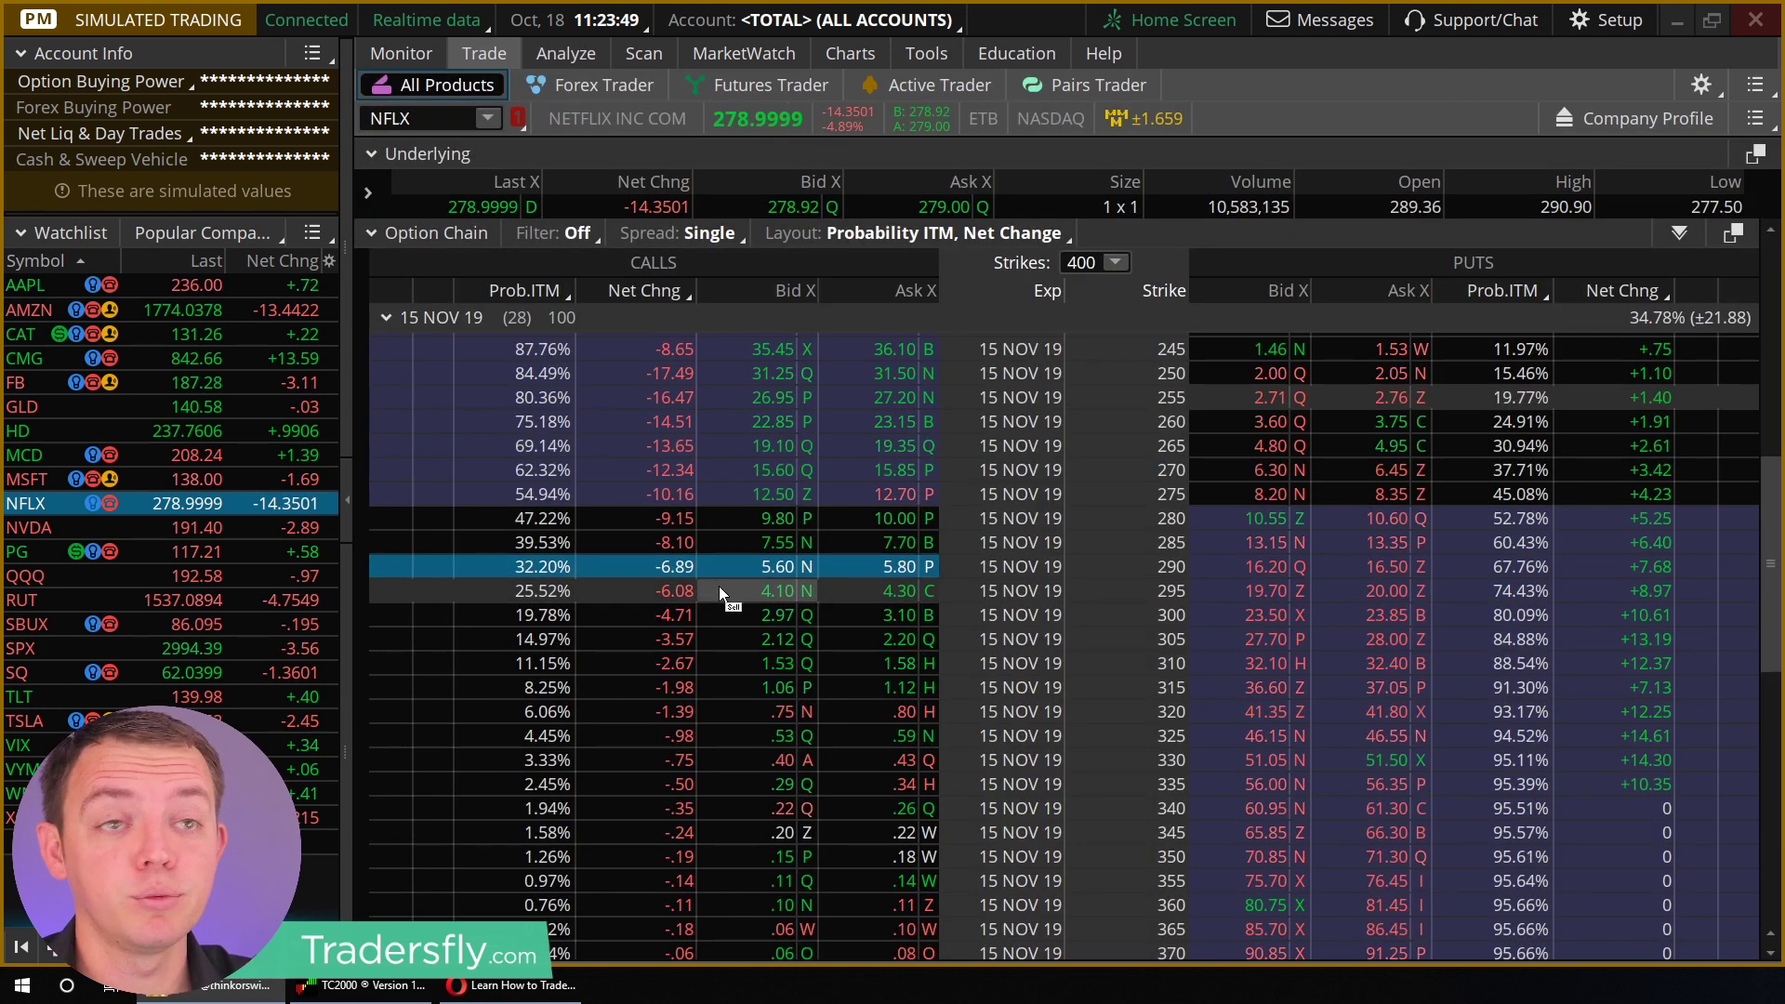
Step: Create a bought butterfly from the 15 NOV 19 290 call and analyze it as a simulated trade
{"action": "right_click", "coordinate": [868, 572]}
{"action": "mouse_move", "coordinate": [928, 583]}
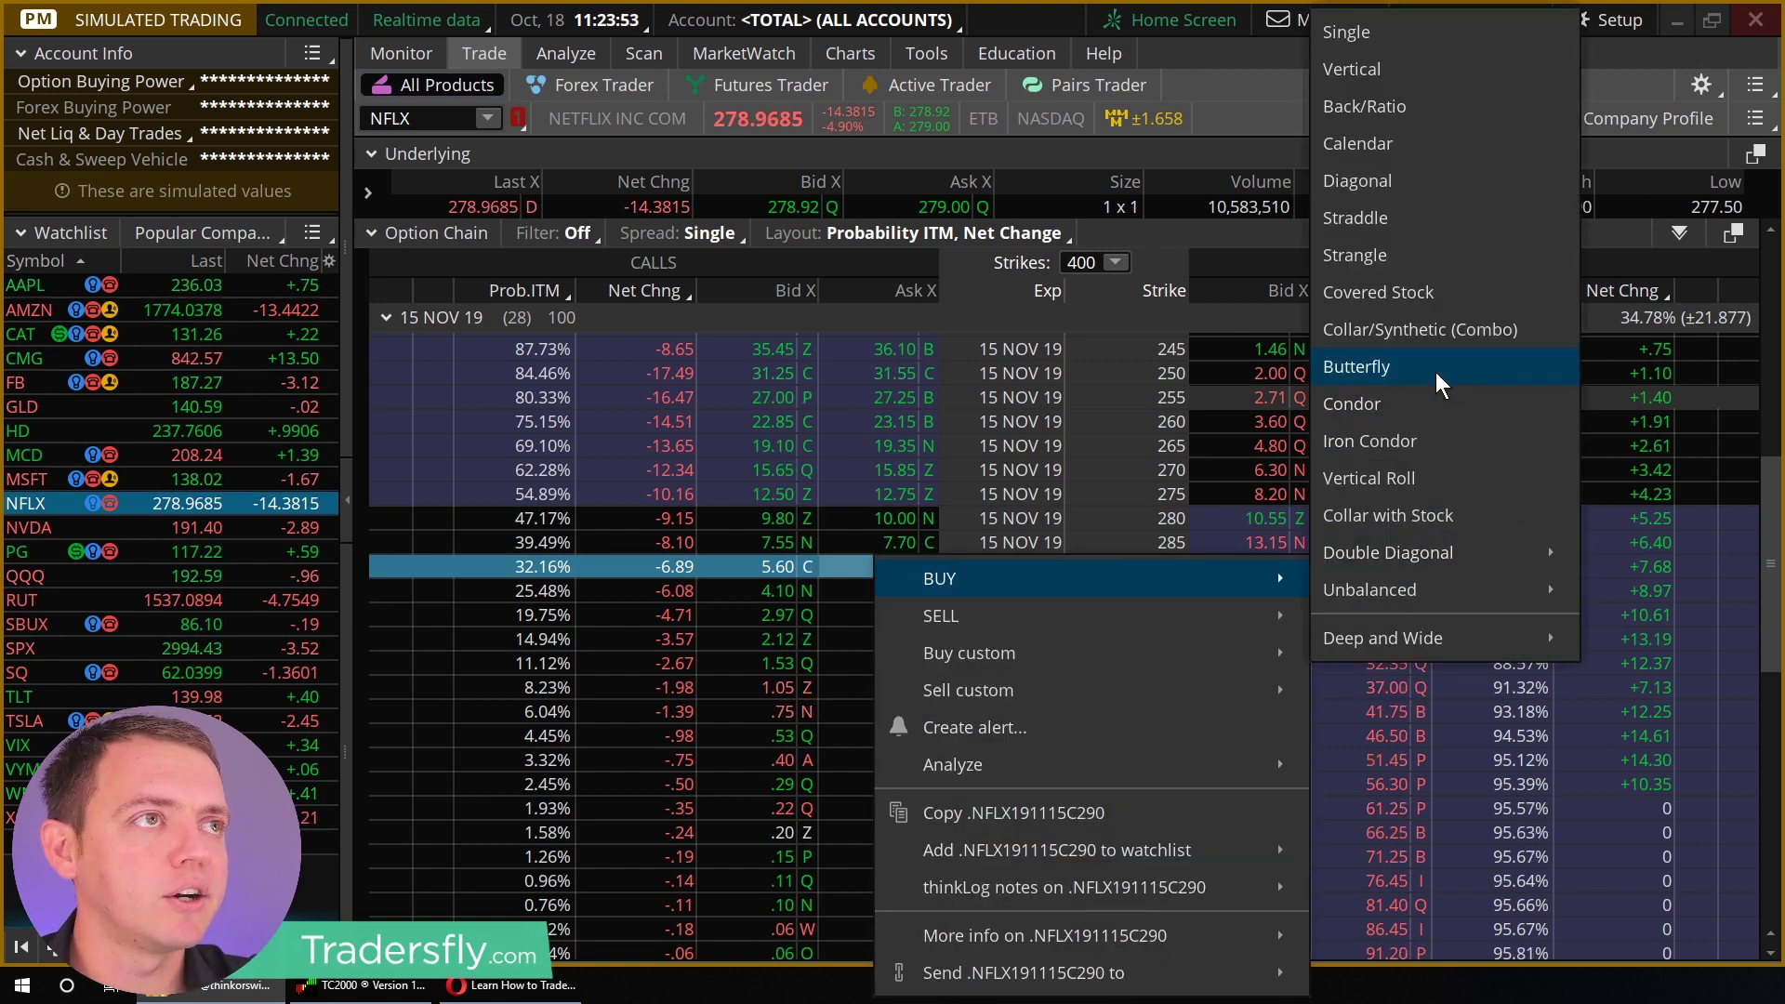
{"action": "left_click", "coordinate": [1435, 369]}
{"action": "right_click", "coordinate": [1201, 642]}
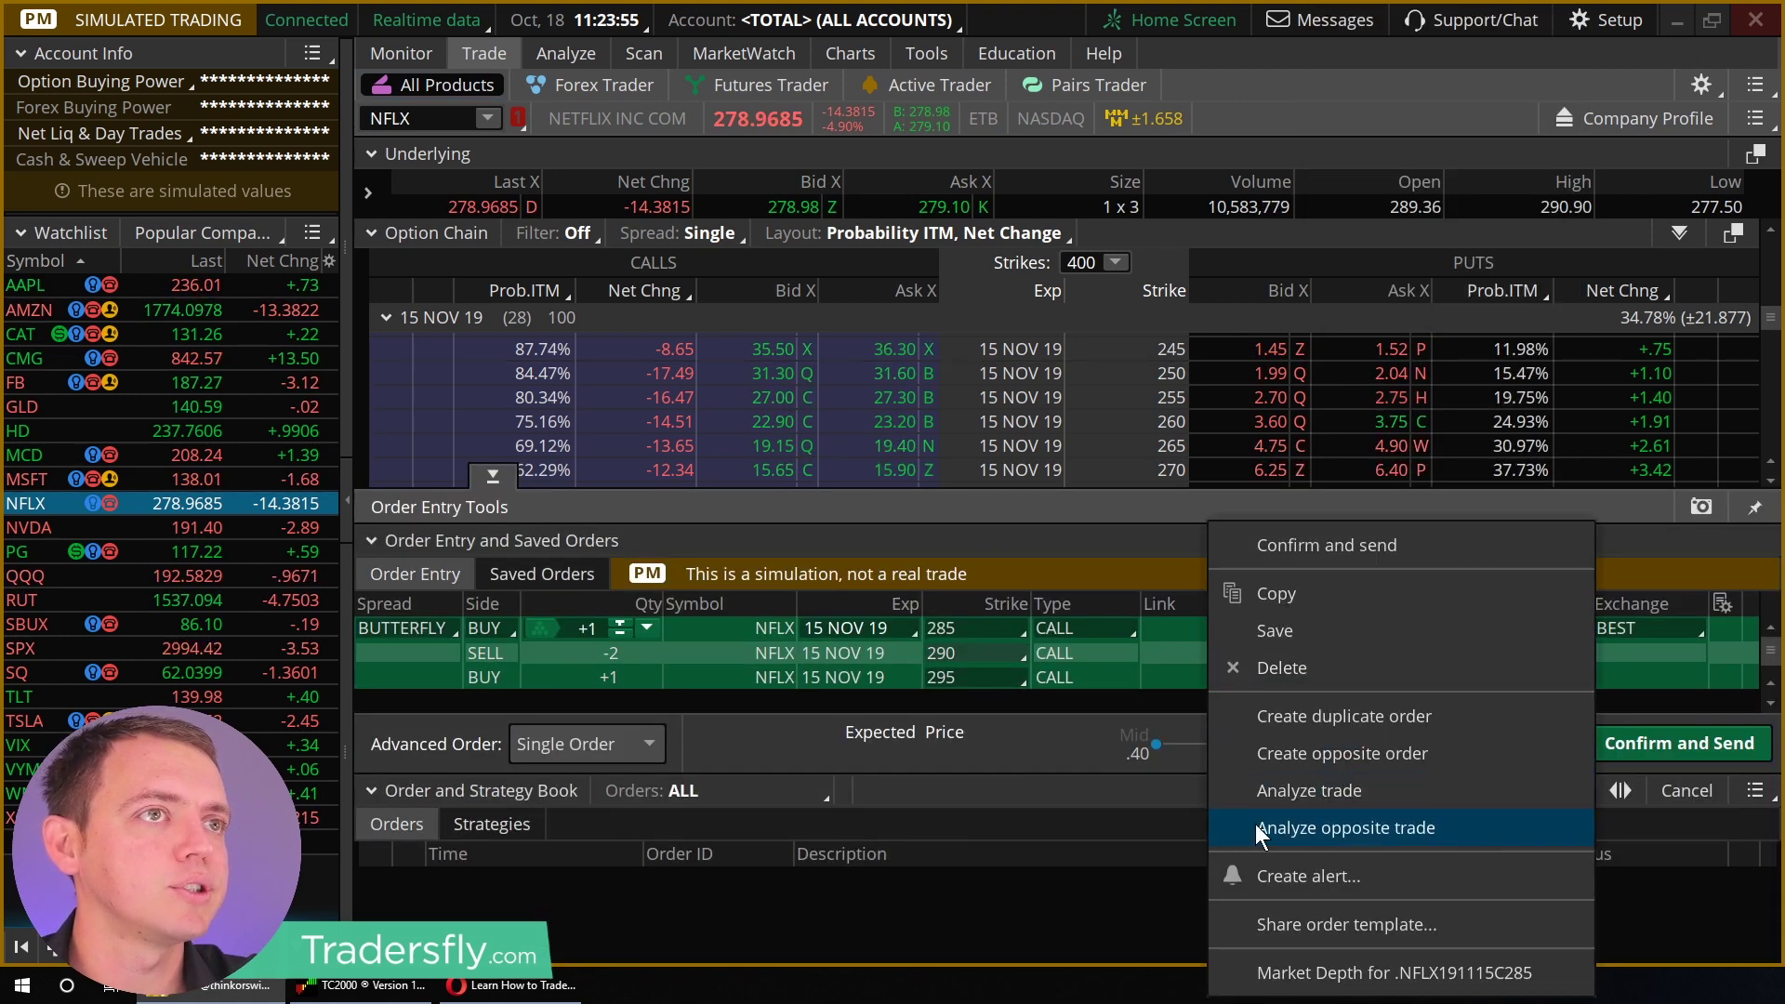
{"action": "left_click", "coordinate": [1312, 792]}
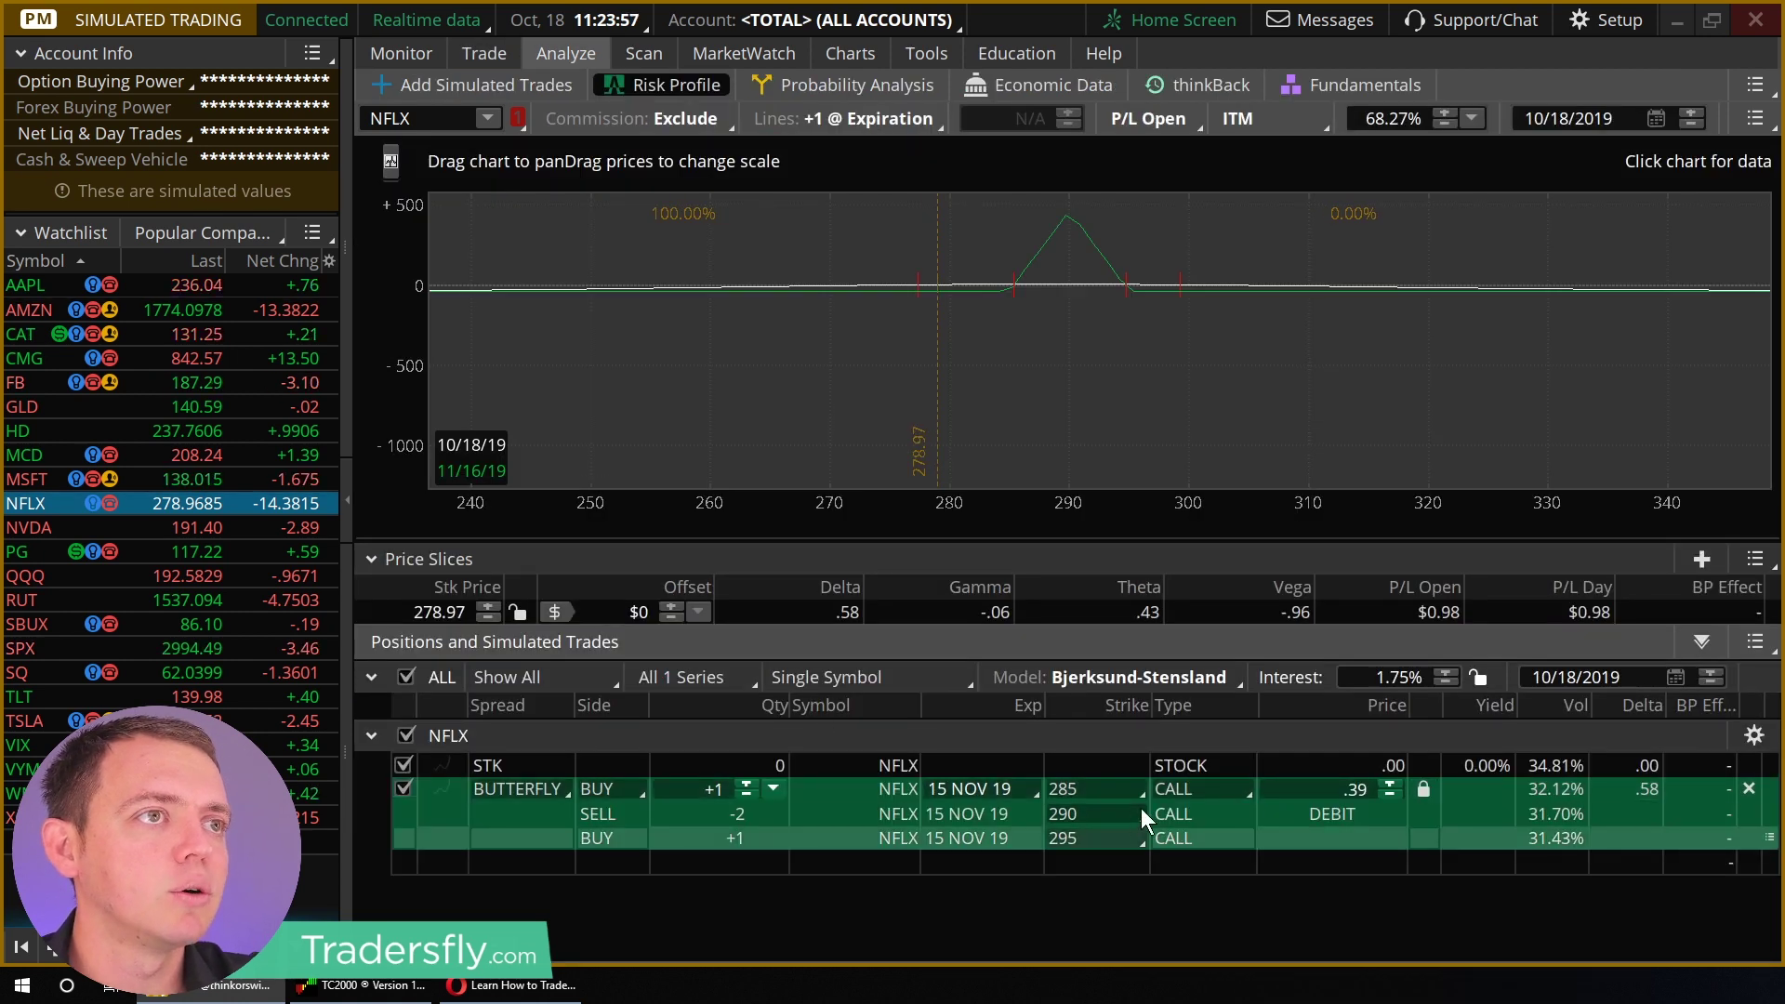
Step: Try a 290 strike on the butterfly's lower bought call
{"action": "left_click", "coordinate": [1115, 792]}
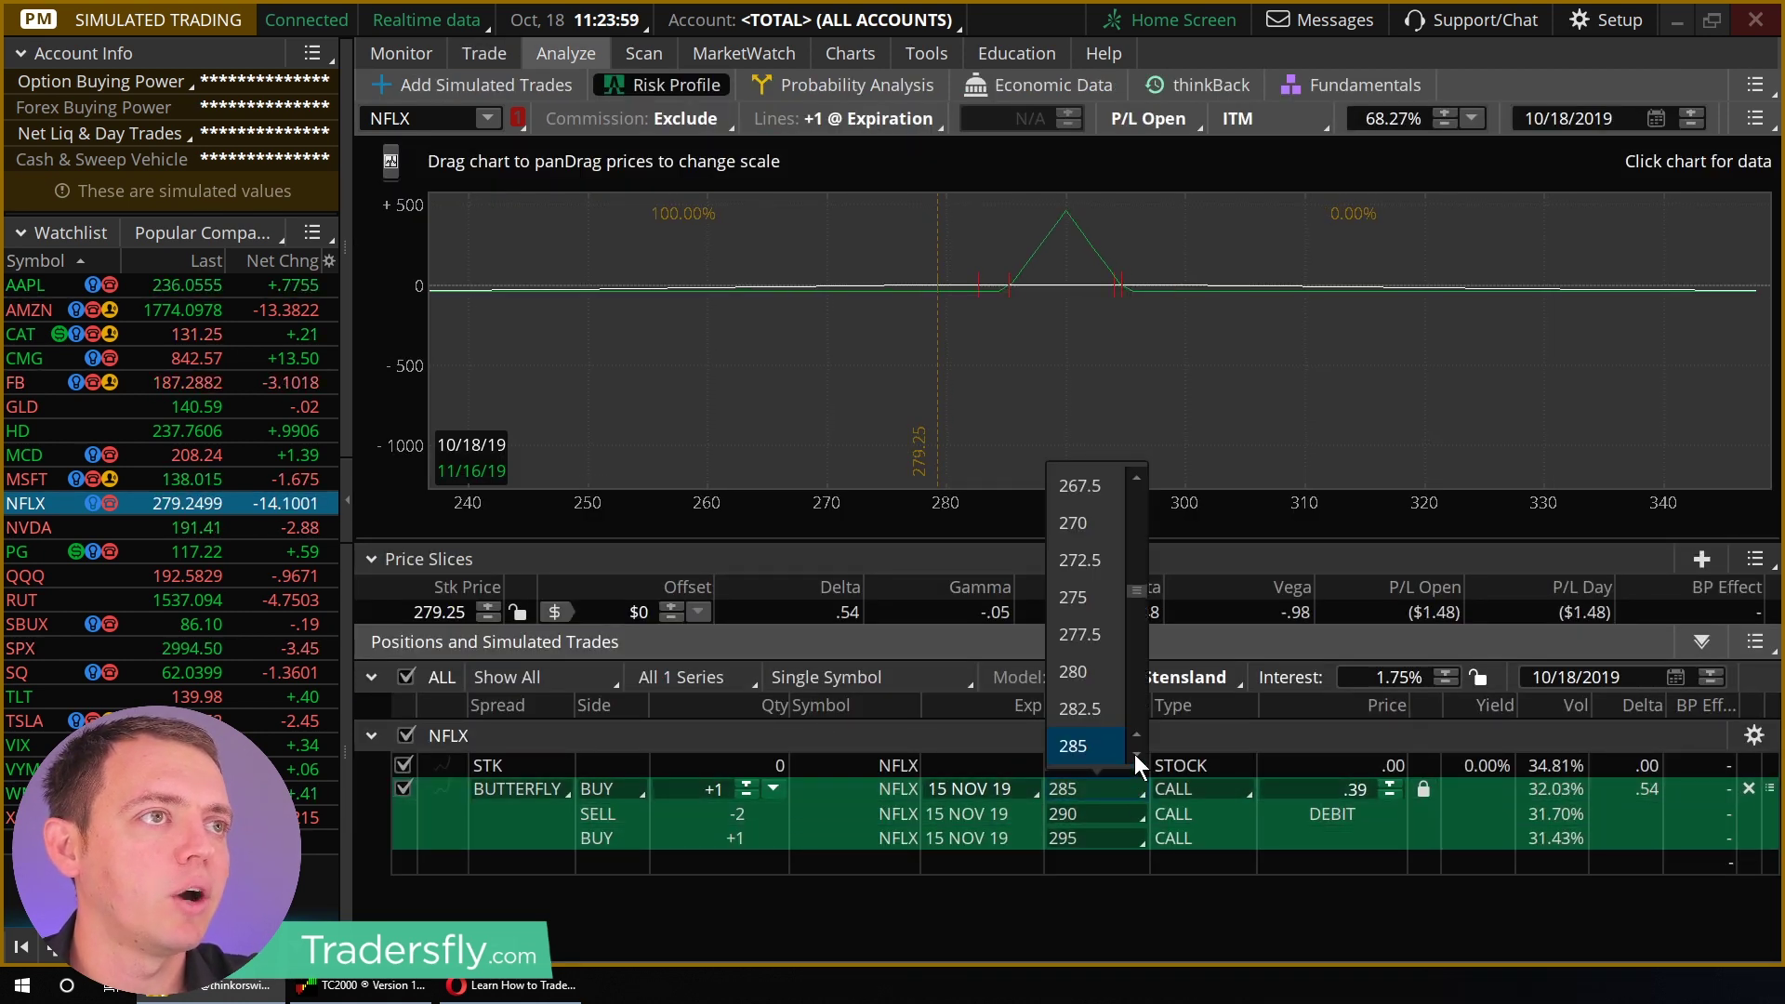
{"action": "left_click", "coordinate": [1136, 754]}
{"action": "left_click", "coordinate": [1135, 754]}
{"action": "left_click", "coordinate": [1135, 754]}
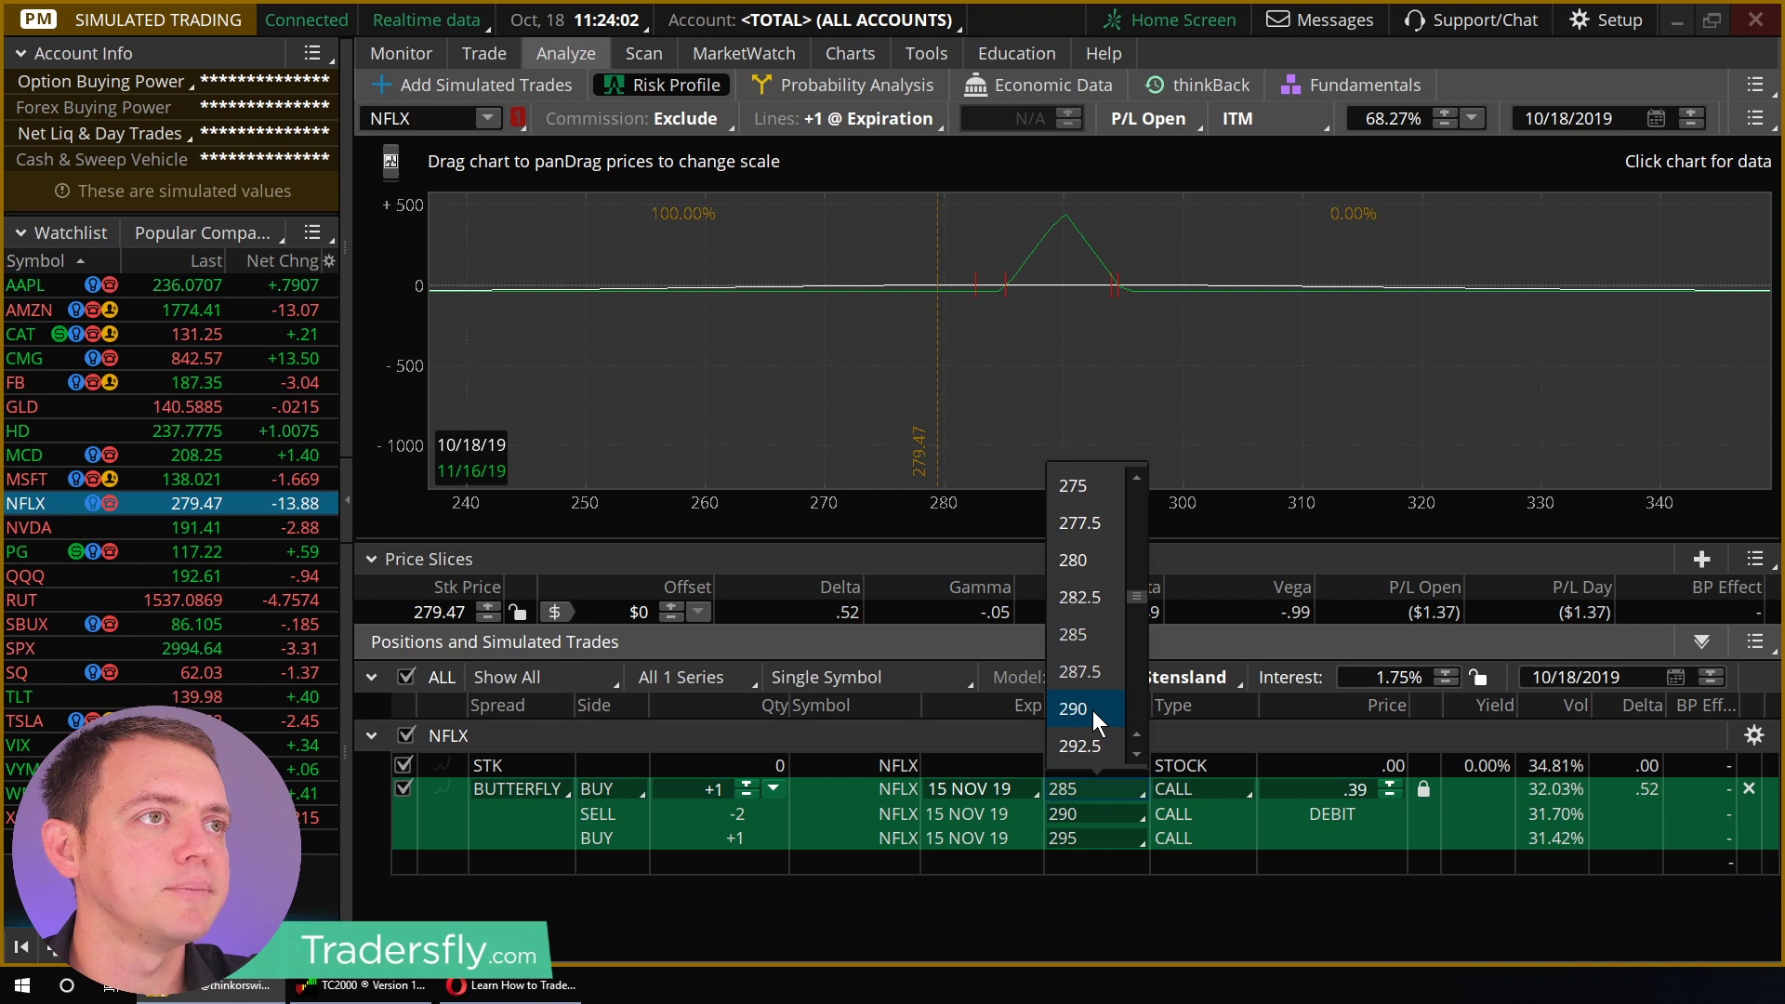
{"action": "left_click", "coordinate": [1091, 710]}
Step: Set the butterfly's sold calls to the 295 strike and its lower bought call to the 285 strike
{"action": "left_click", "coordinate": [1141, 793]}
{"action": "left_click", "coordinate": [1136, 780]}
{"action": "left_click", "coordinate": [1137, 779]}
{"action": "left_click", "coordinate": [1137, 779]}
{"action": "left_click", "coordinate": [1096, 734]}
{"action": "left_click", "coordinate": [1079, 786]}
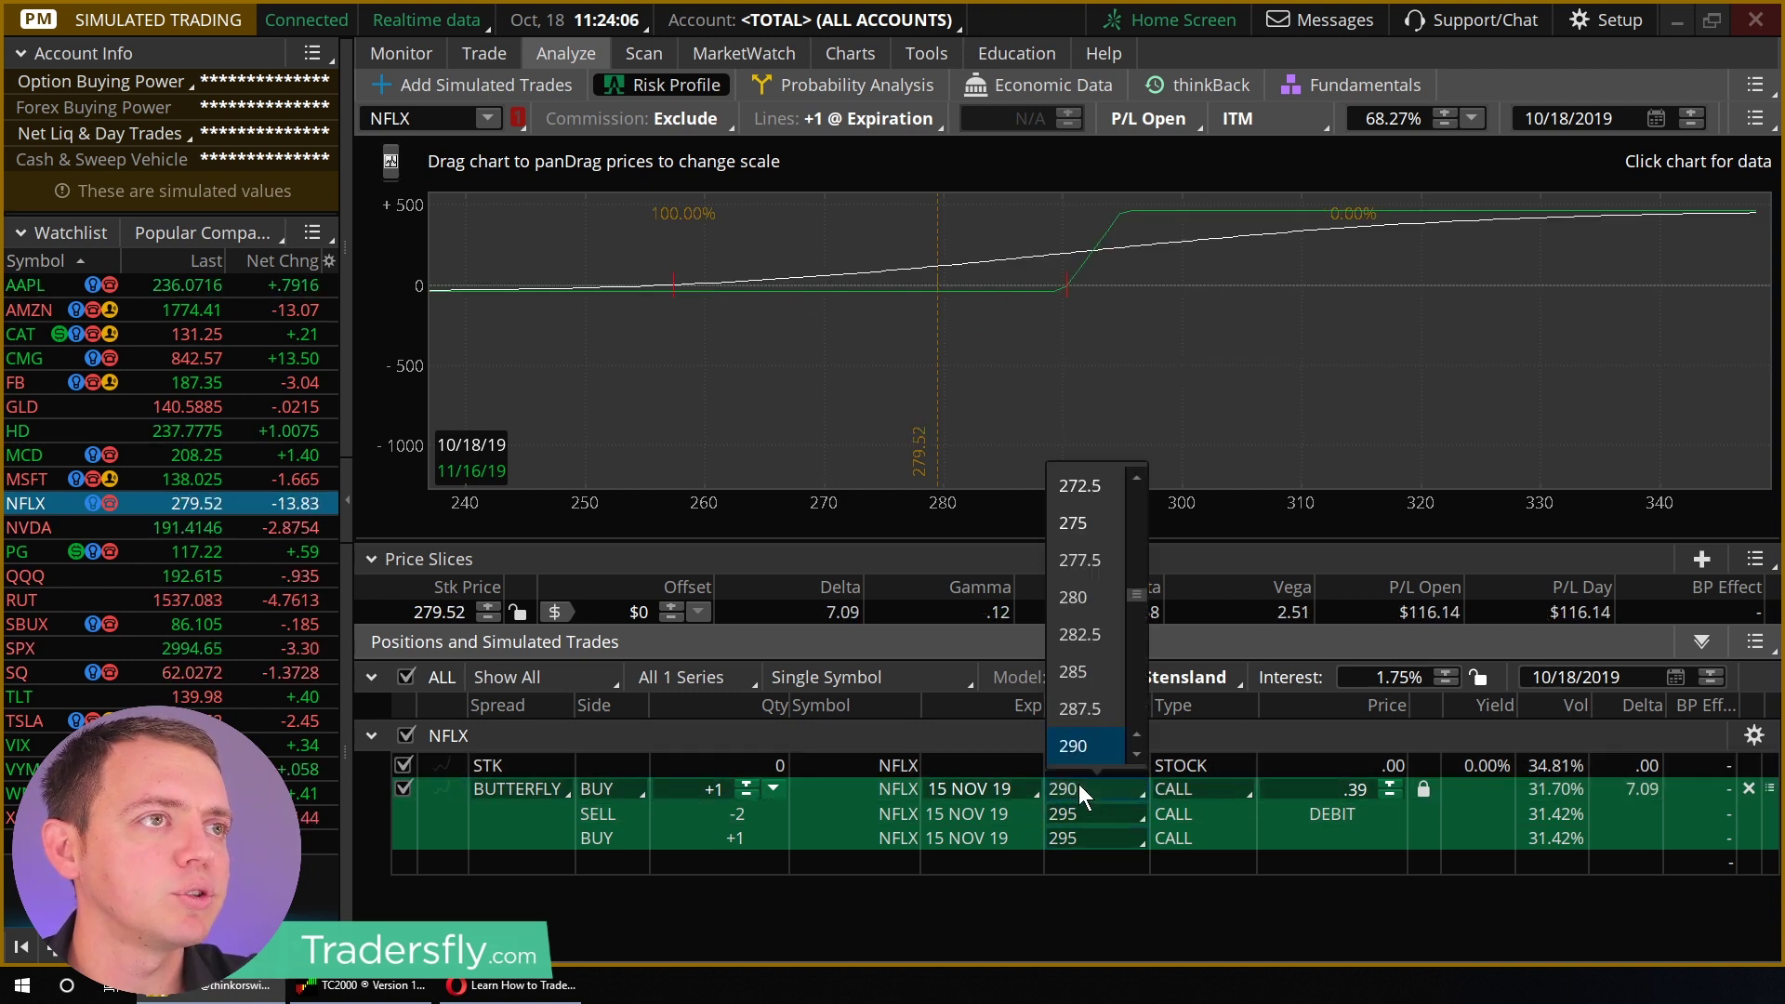
{"action": "left_click", "coordinate": [1078, 671]}
Step: Set the butterfly's upper bought call to the 305 strike and unlock the butterfly's price
{"action": "left_click", "coordinate": [1087, 837]}
{"action": "left_click", "coordinate": [1137, 802]}
{"action": "left_click", "coordinate": [1137, 801]}
{"action": "left_click", "coordinate": [1137, 802]}
{"action": "left_click", "coordinate": [1136, 801]}
{"action": "left_click", "coordinate": [1092, 798]}
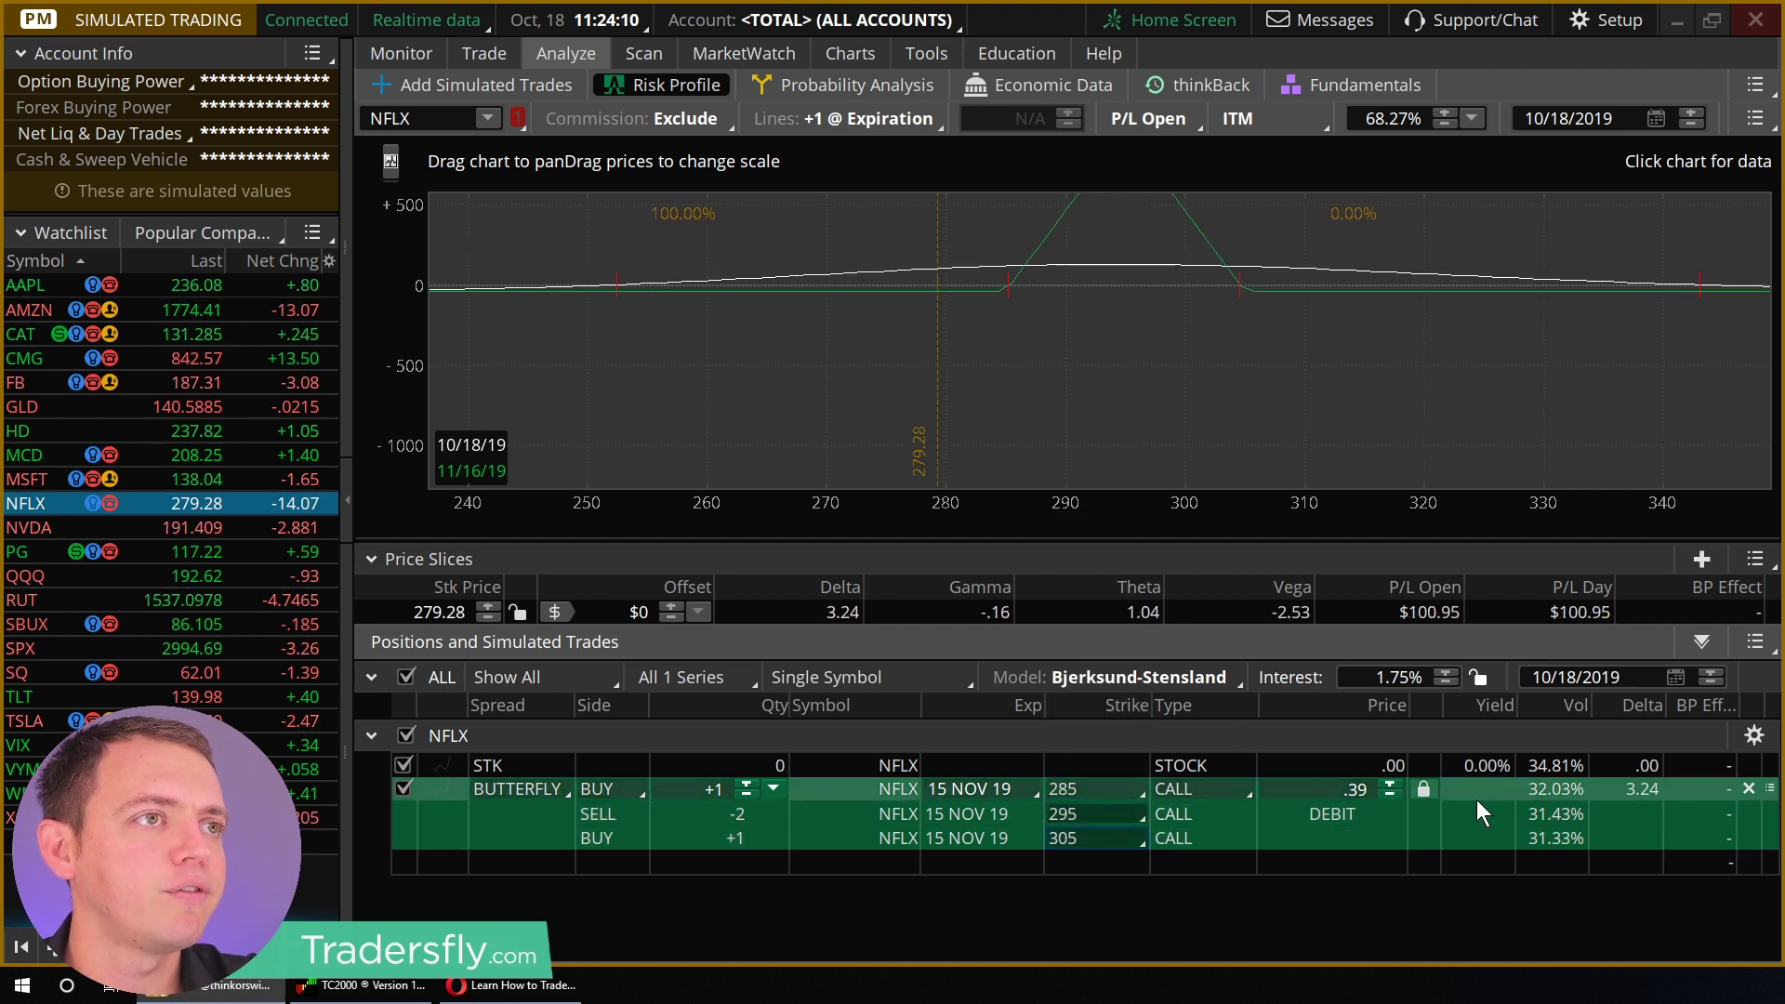
{"action": "left_click", "coordinate": [1423, 790]}
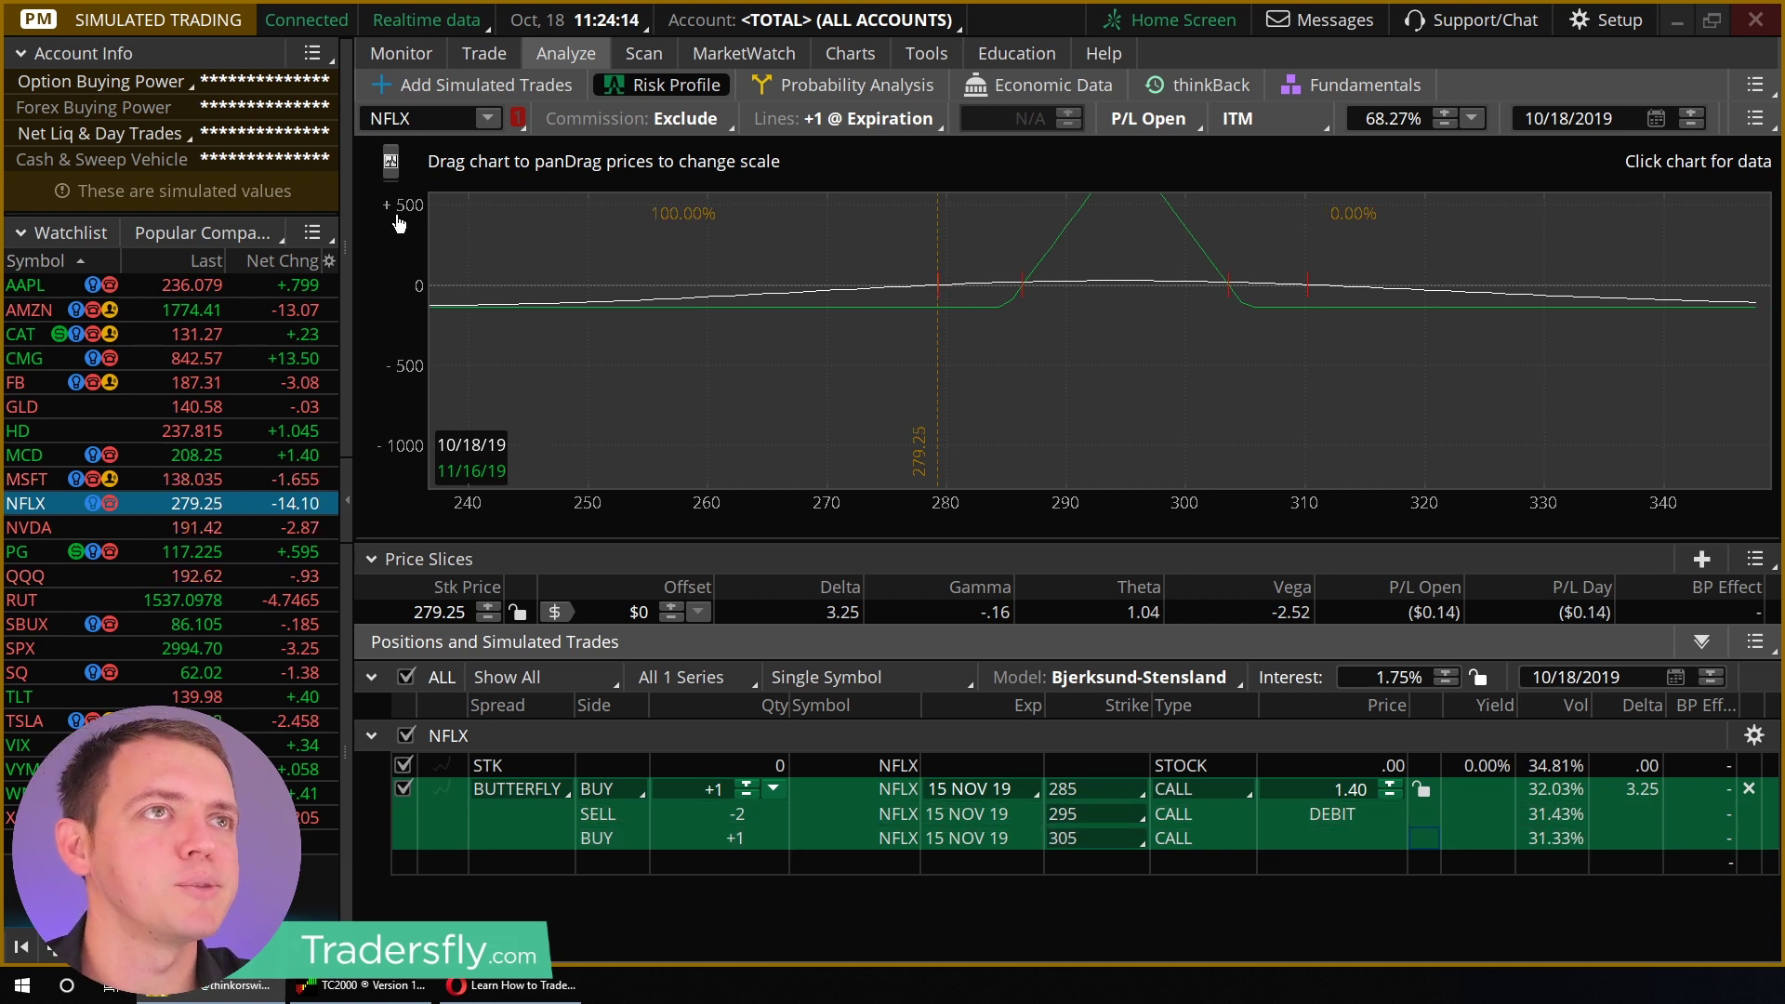
Step: Fit the butterfly's payoff curve in the risk profile chart and examine its theta in the price slice
{"action": "left_click_drag", "start_coordinate": [402, 223], "coordinate": [398, 243]}
{"action": "left_click_drag", "start_coordinate": [1092, 506], "coordinate": [976, 506]}
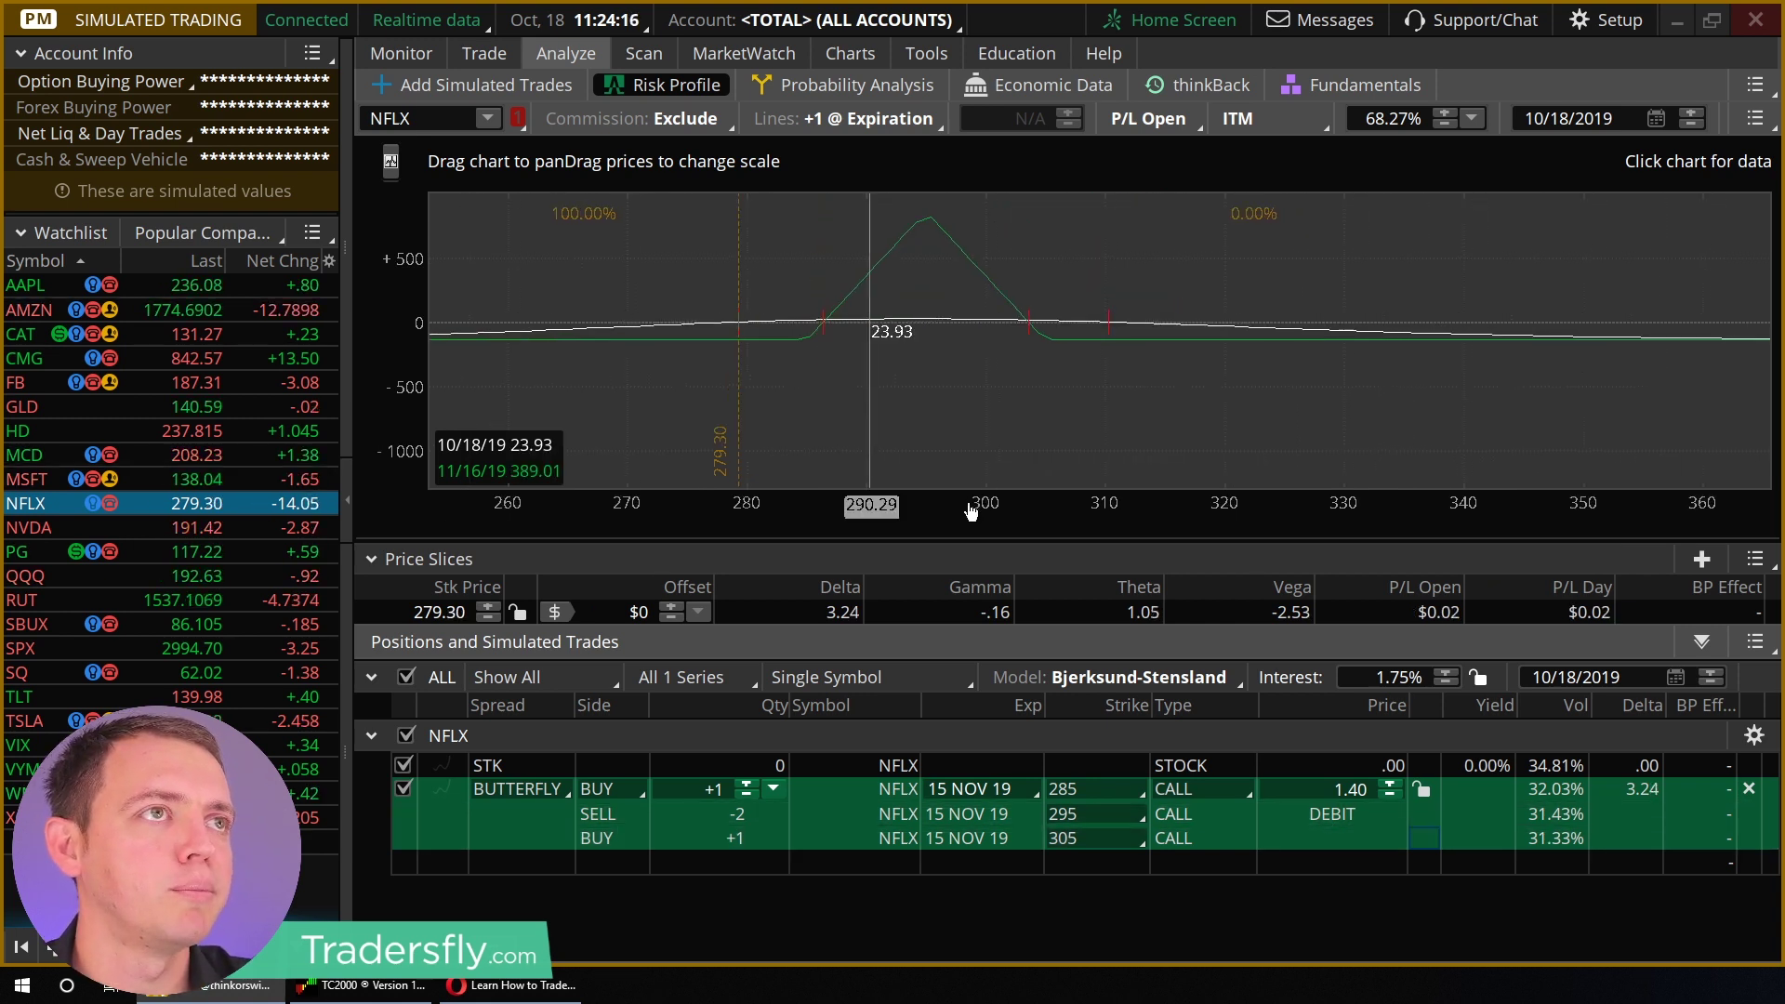
{"action": "left_click_drag", "start_coordinate": [1008, 431], "coordinate": [398, 220]}
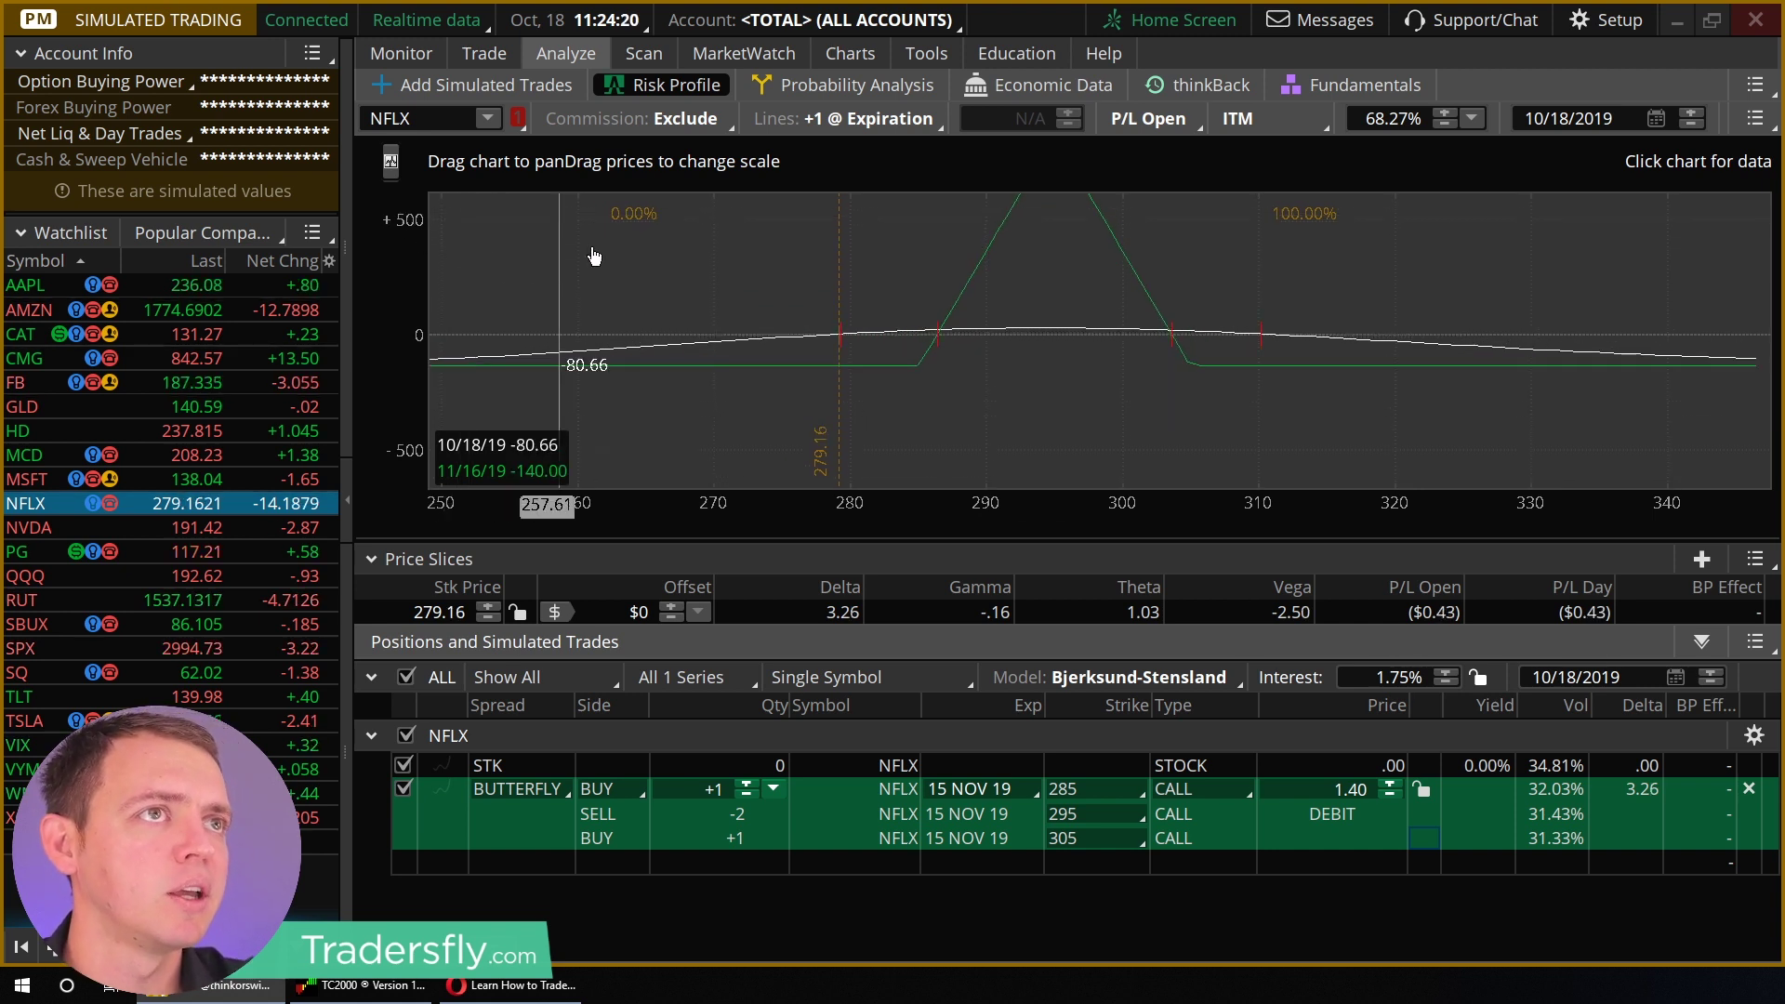
{"action": "left_click_drag", "start_coordinate": [563, 336], "coordinate": [550, 374]}
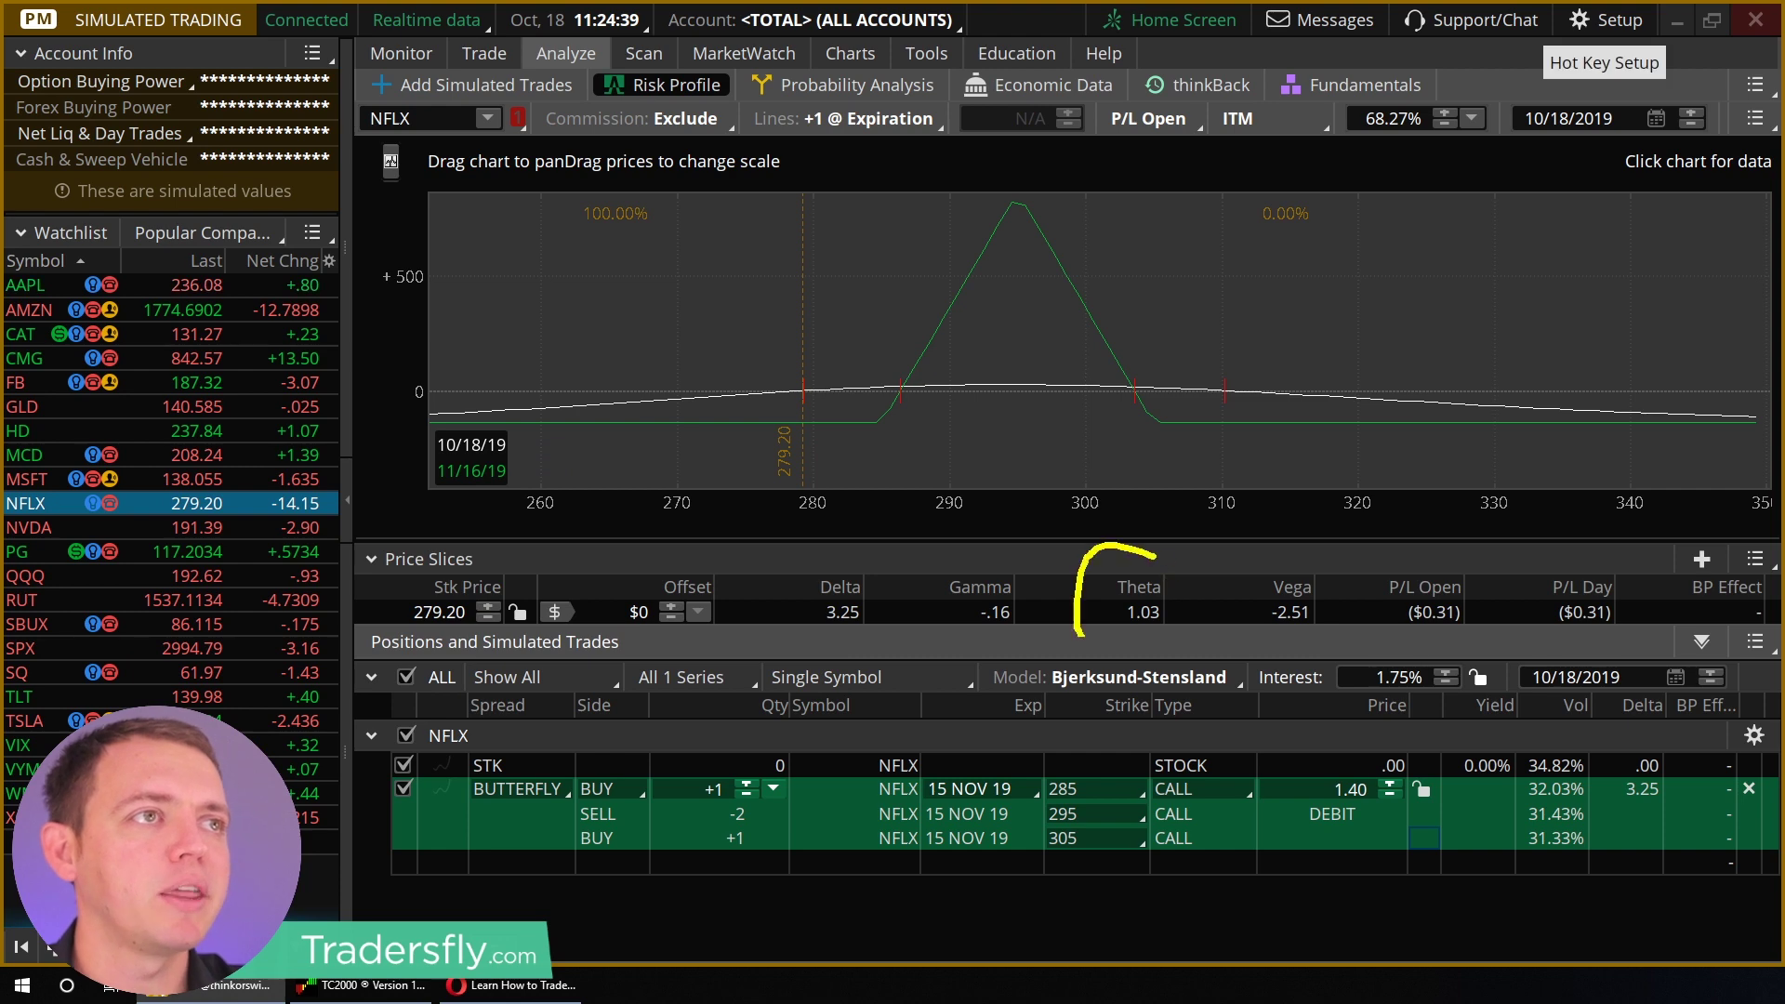
{"action": "key", "text": "Escape"}
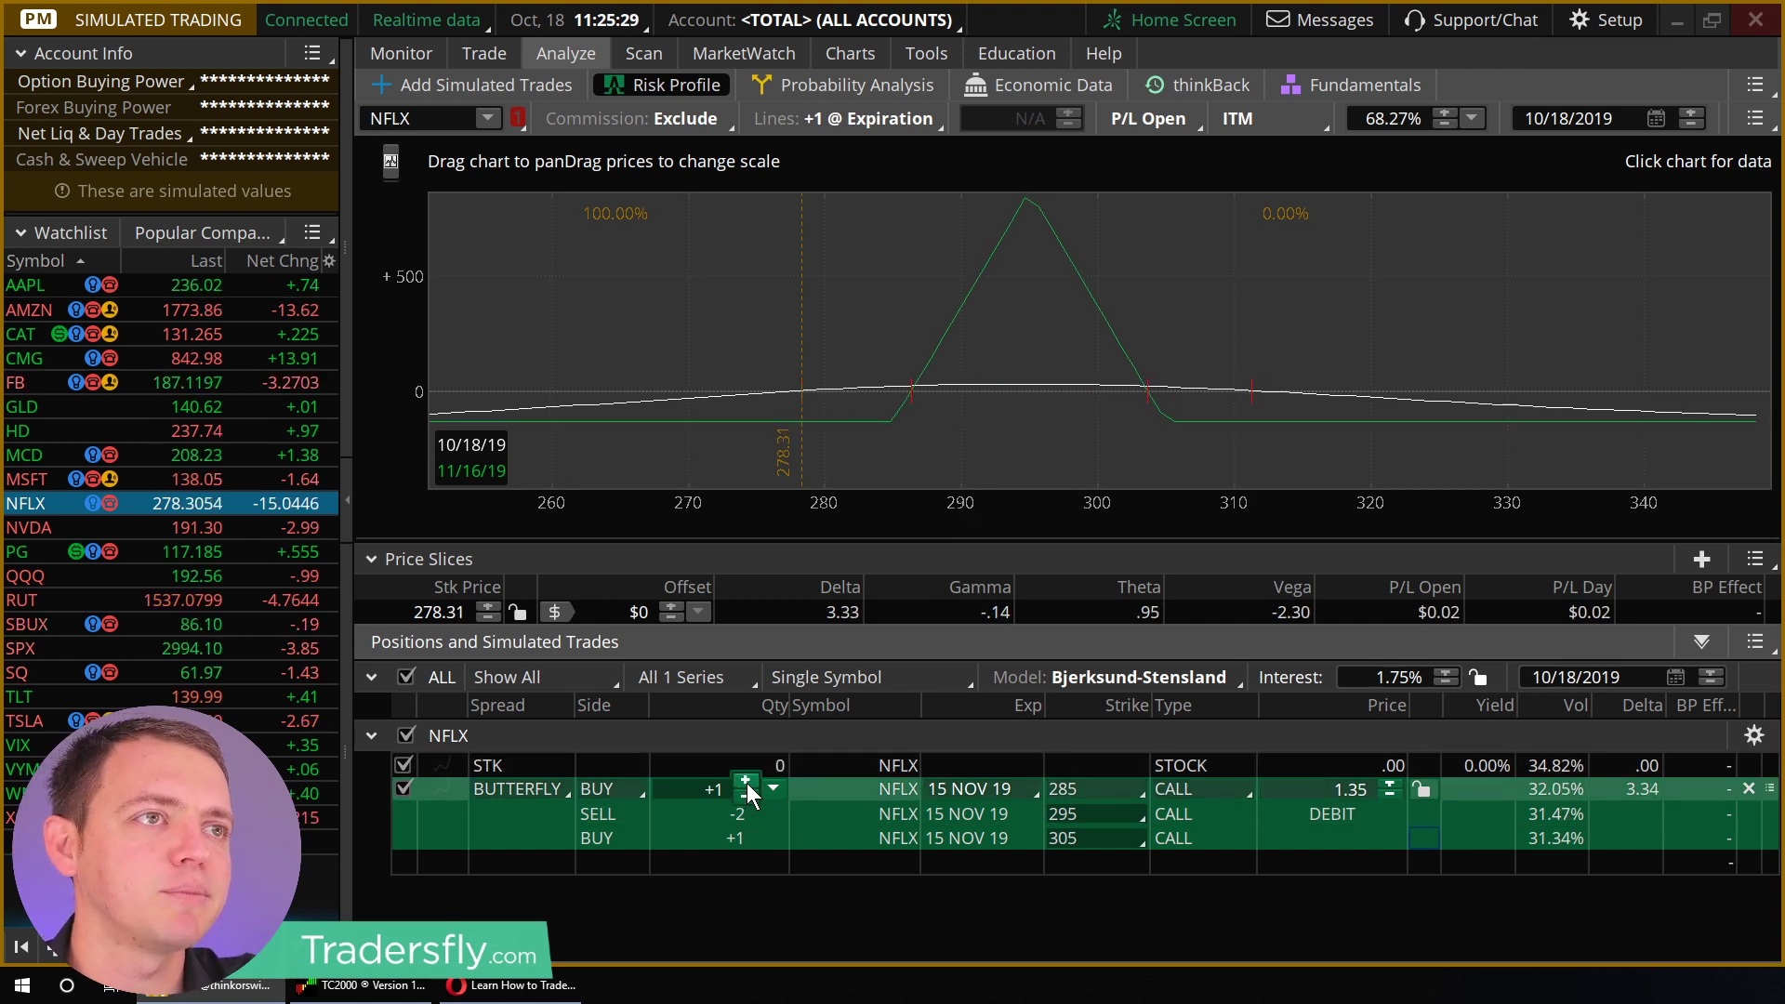
Step: Raise the butterfly's quantity to +20
{"action": "left_click", "coordinate": [746, 781]}
{"action": "left_click", "coordinate": [746, 781]}
{"action": "left_click", "coordinate": [746, 781]}
{"action": "left_click", "coordinate": [746, 781]}
{"action": "left_click", "coordinate": [745, 781]}
{"action": "left_click", "coordinate": [746, 781]}
{"action": "left_click", "coordinate": [746, 781]}
{"action": "left_click", "coordinate": [746, 781]}
{"action": "left_click", "coordinate": [746, 781]}
{"action": "left_click", "coordinate": [746, 781]}
{"action": "left_click", "coordinate": [745, 781]}
{"action": "left_click", "coordinate": [746, 781]}
{"action": "mouse_move", "coordinate": [413, 325]}
{"action": "left_mouse_down"}
{"action": "mouse_move", "coordinate": [399, 291]}
{"action": "mouse_move", "coordinate": [402, 343]}
{"action": "mouse_move", "coordinate": [407, 311]}
{"action": "left_mouse_up"}
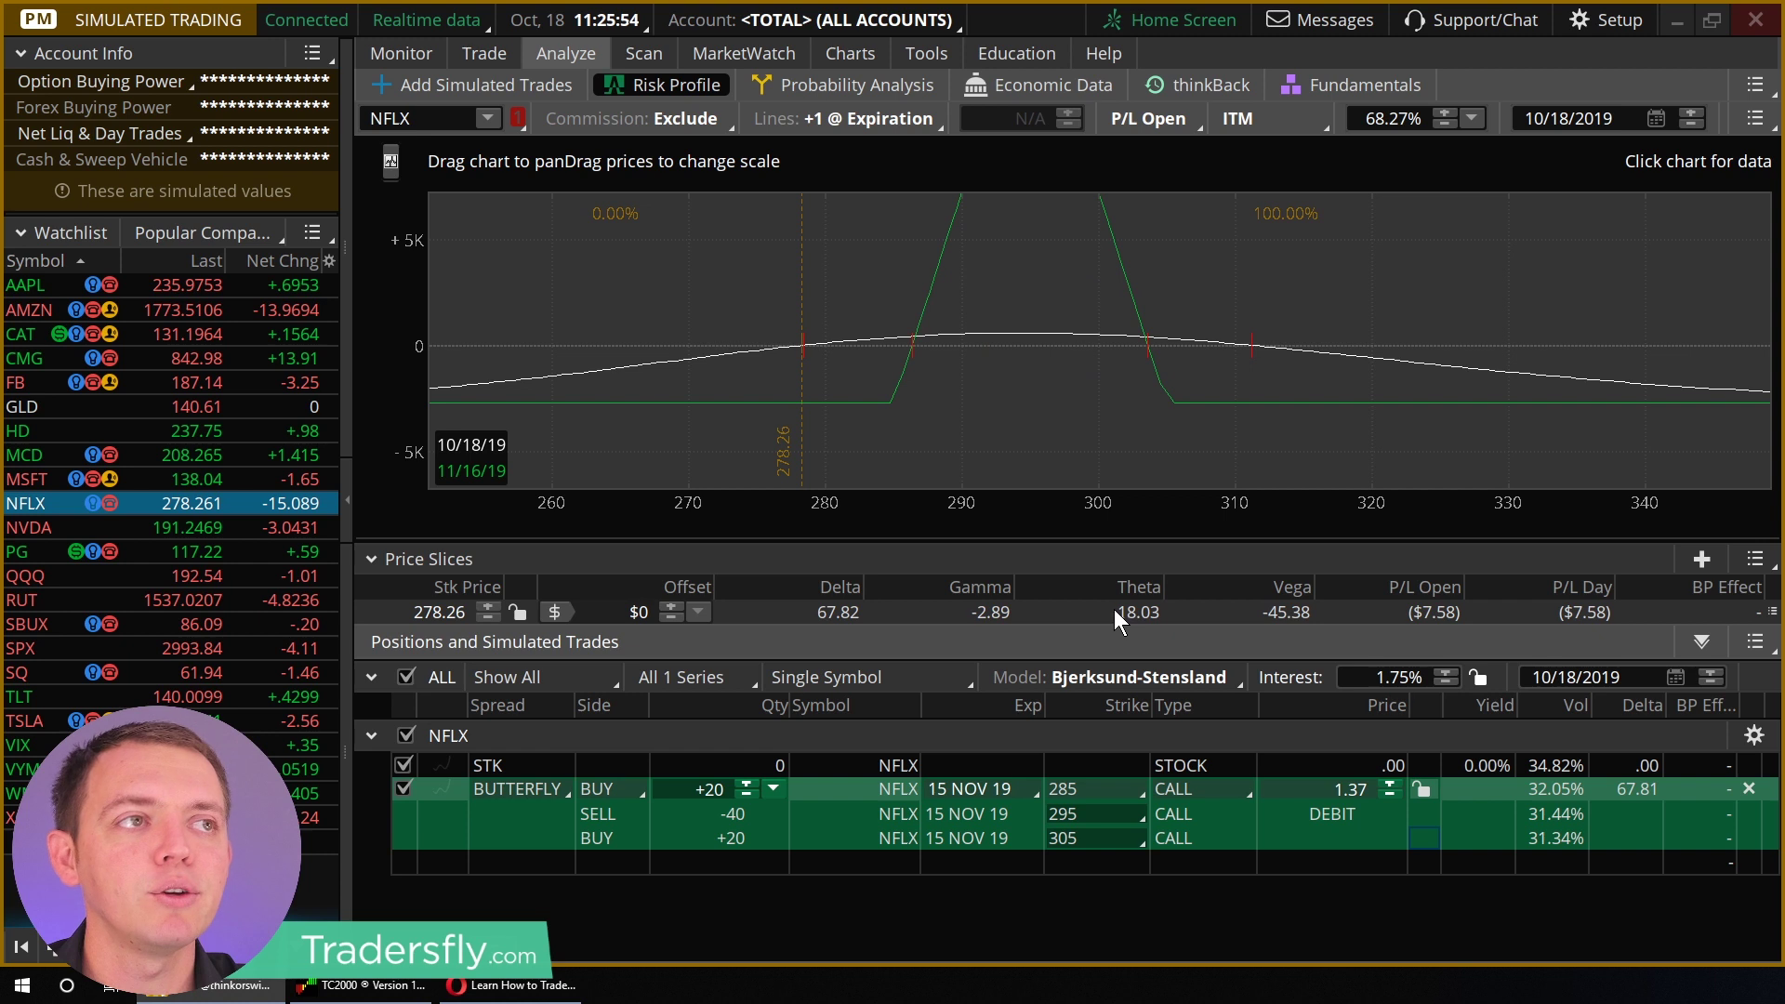
Step: Examine the enlarged butterfly's theta and delta and fit its full payoff peak in the risk profile chart
{"action": "left_click_drag", "start_coordinate": [1201, 574], "coordinate": [1079, 579]}
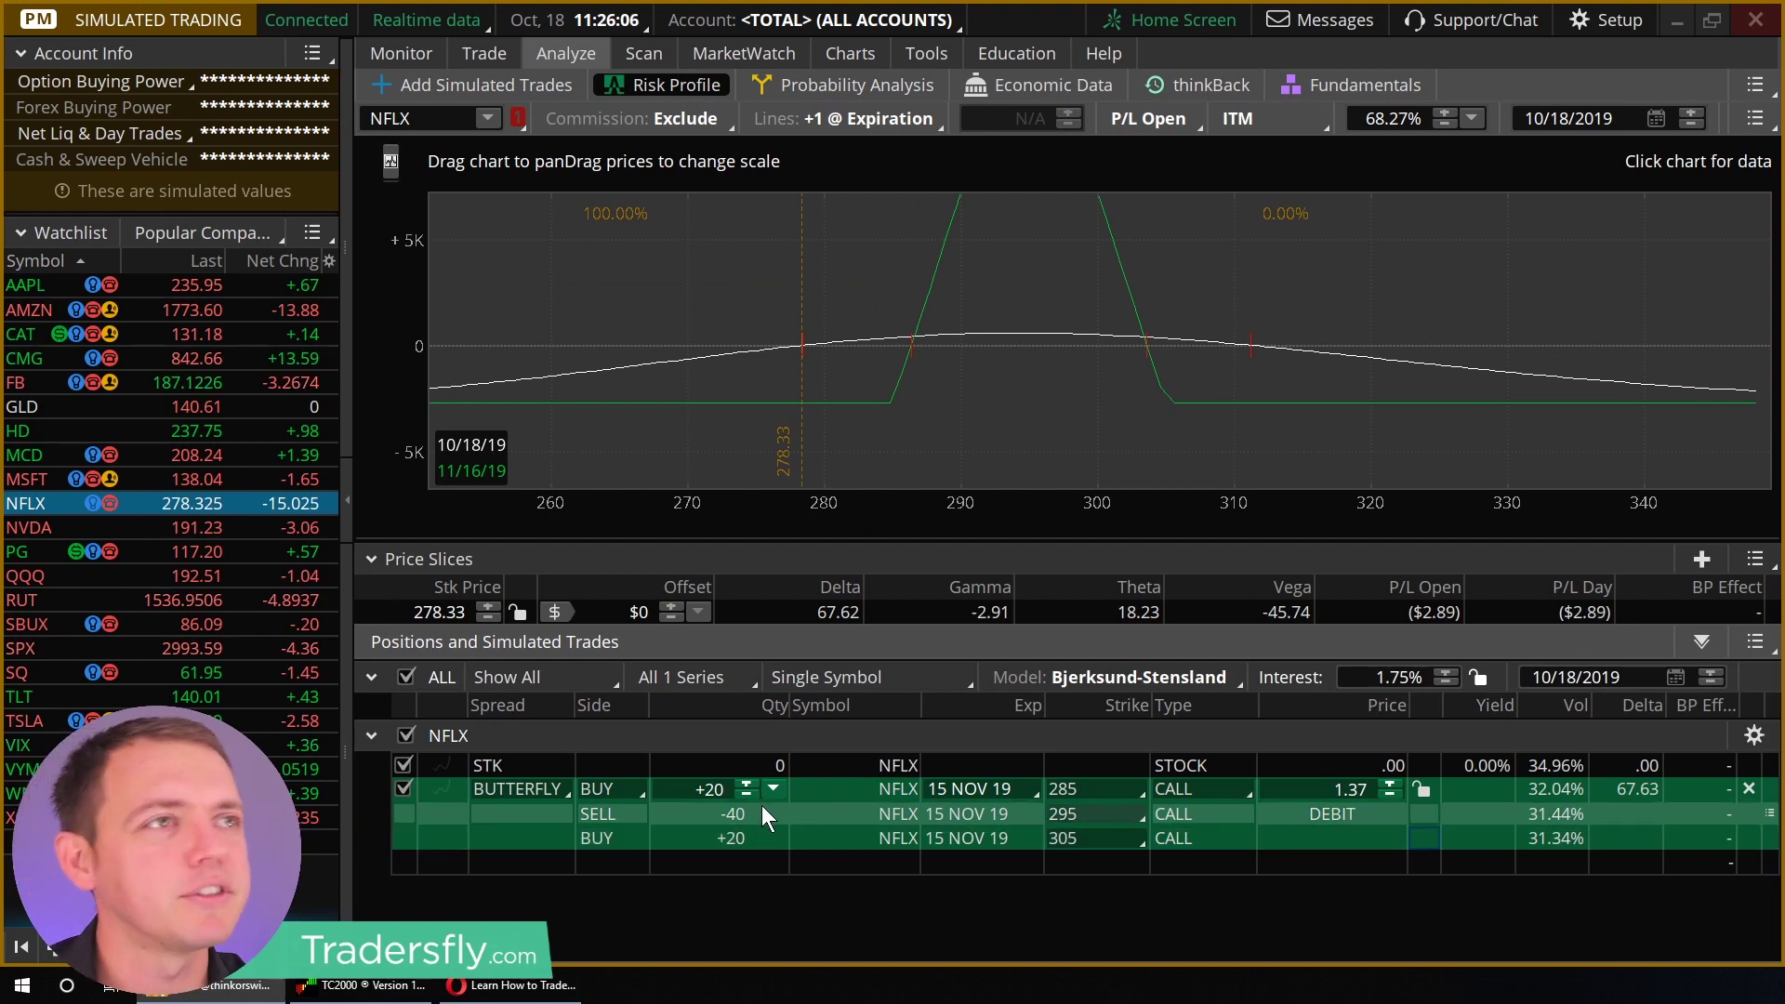
{"action": "left_click_drag", "start_coordinate": [410, 243], "coordinate": [414, 270]}
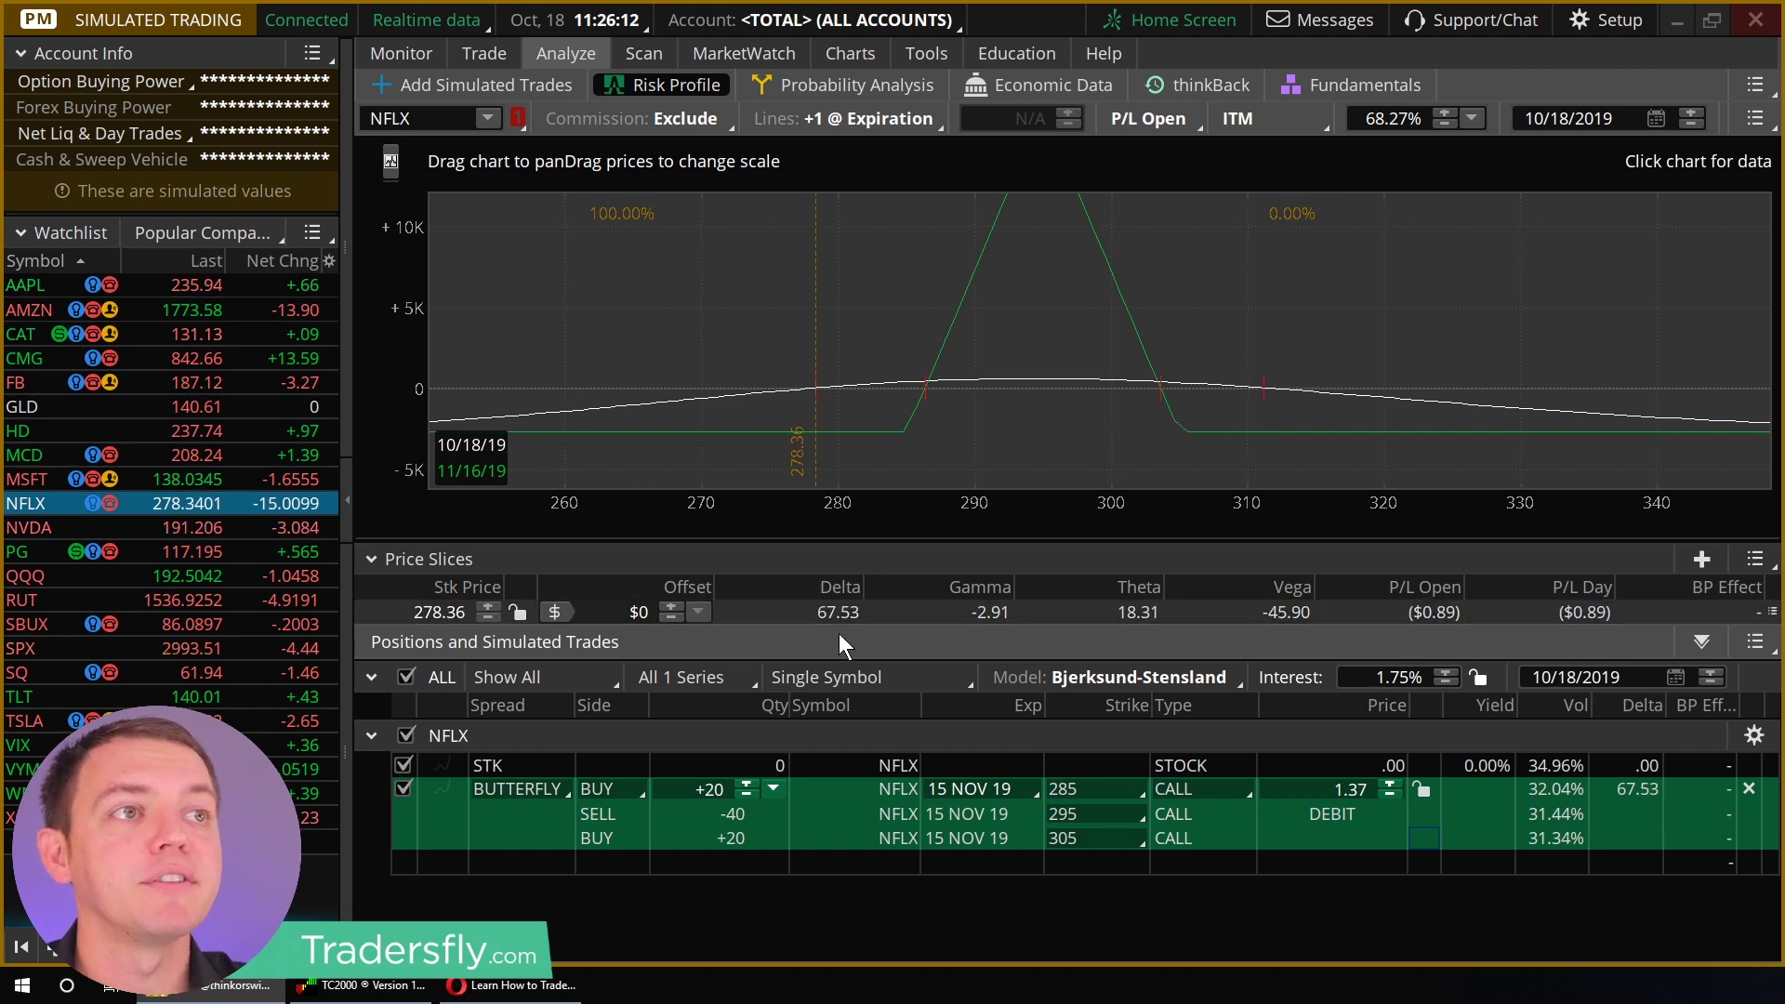
{"action": "left_click_drag", "start_coordinate": [406, 231], "coordinate": [403, 270]}
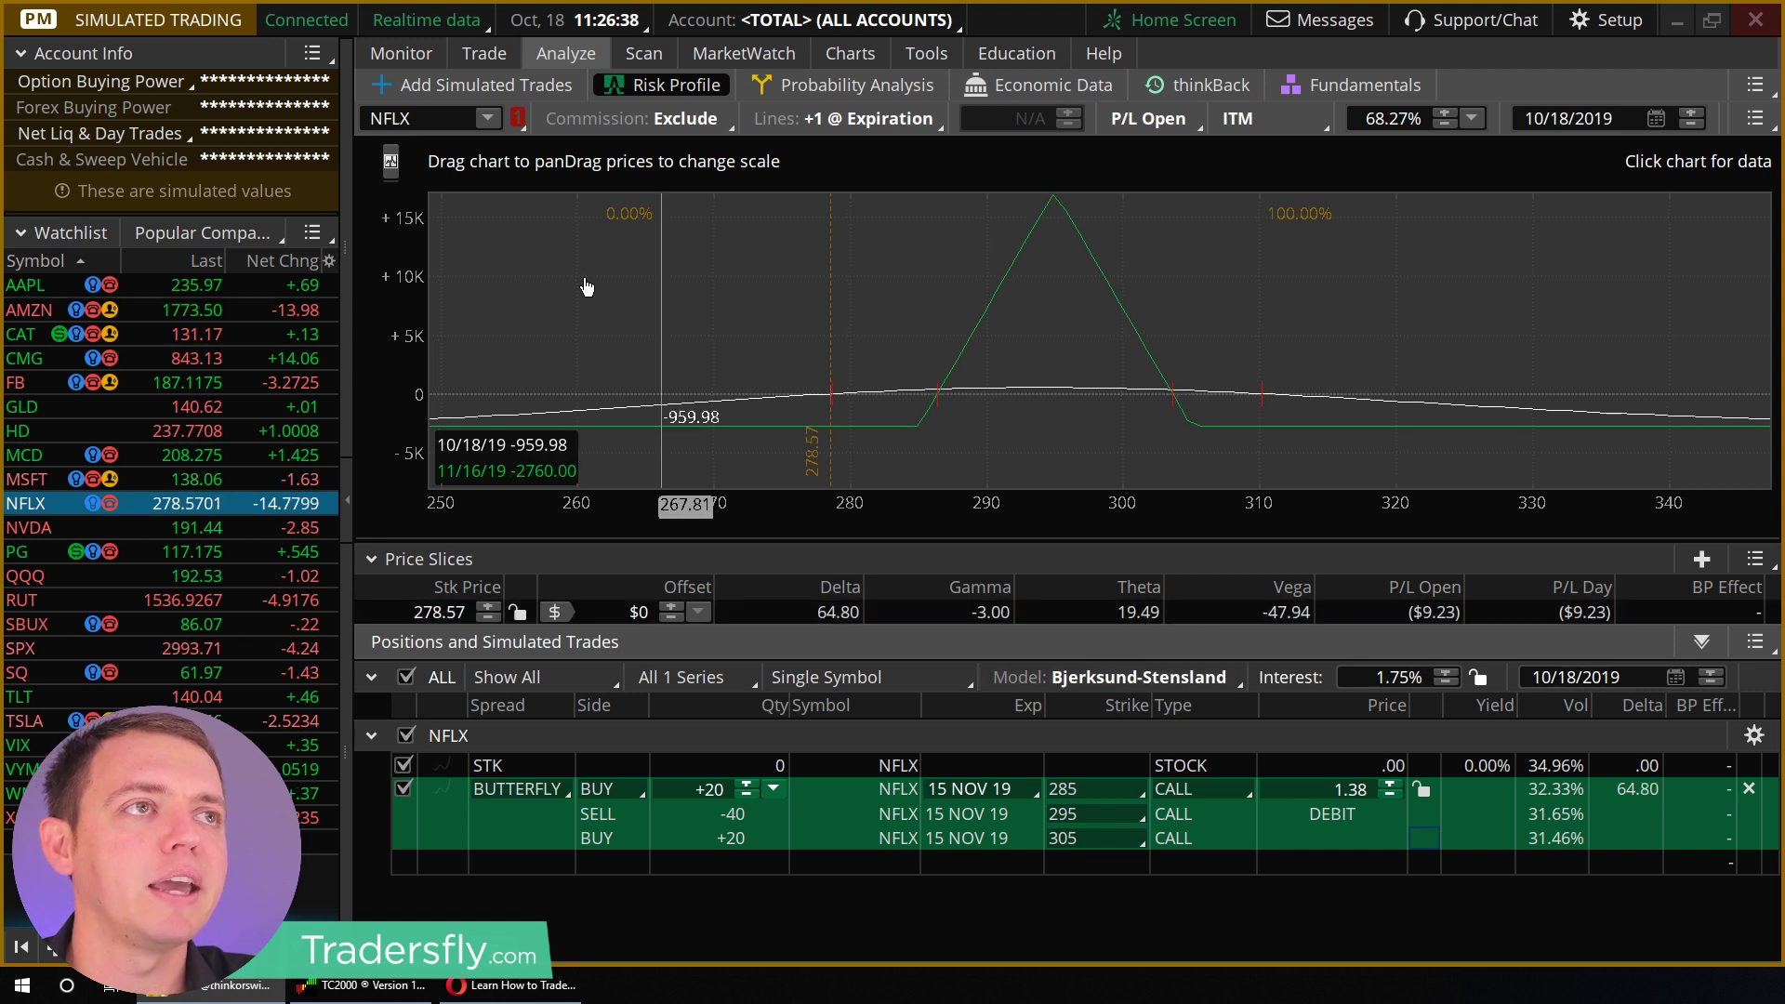
{"action": "scroll", "coordinate": [383, 239], "scroll_direction": "down", "scroll_amount": 2}
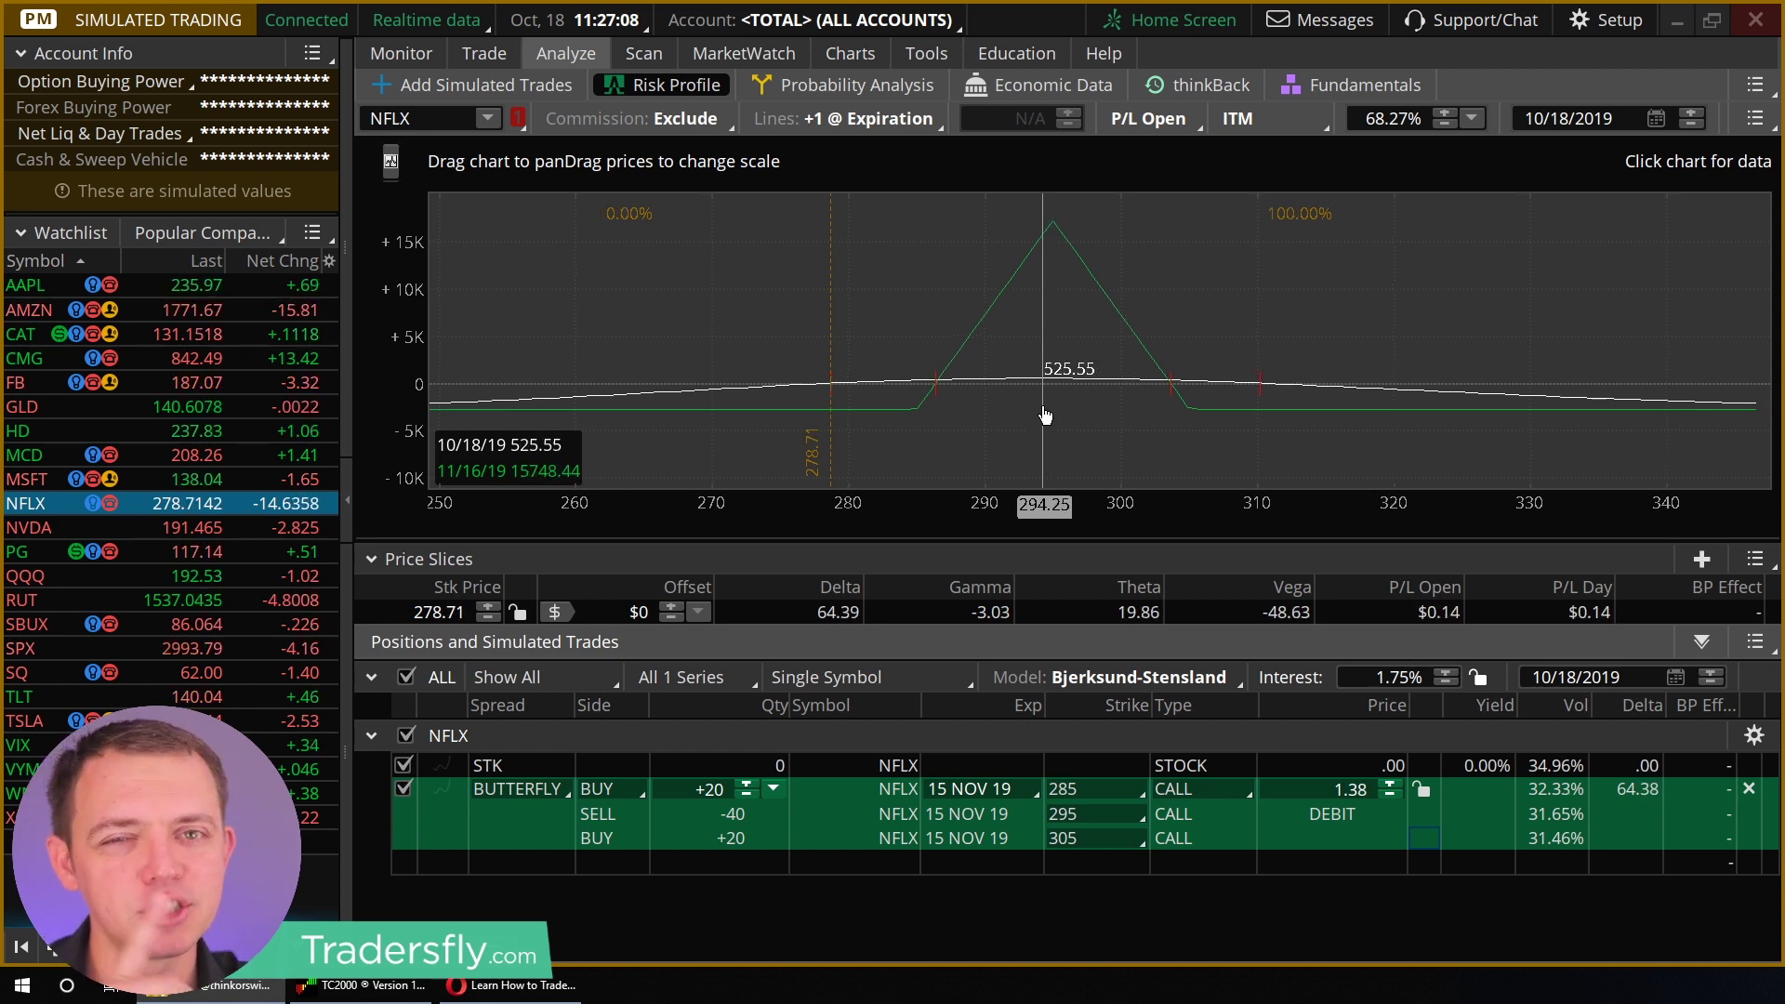
Step: Switch to the browser to view the rise2learn options course library, and return to thinkorswim
{"action": "left_click", "coordinate": [540, 992]}
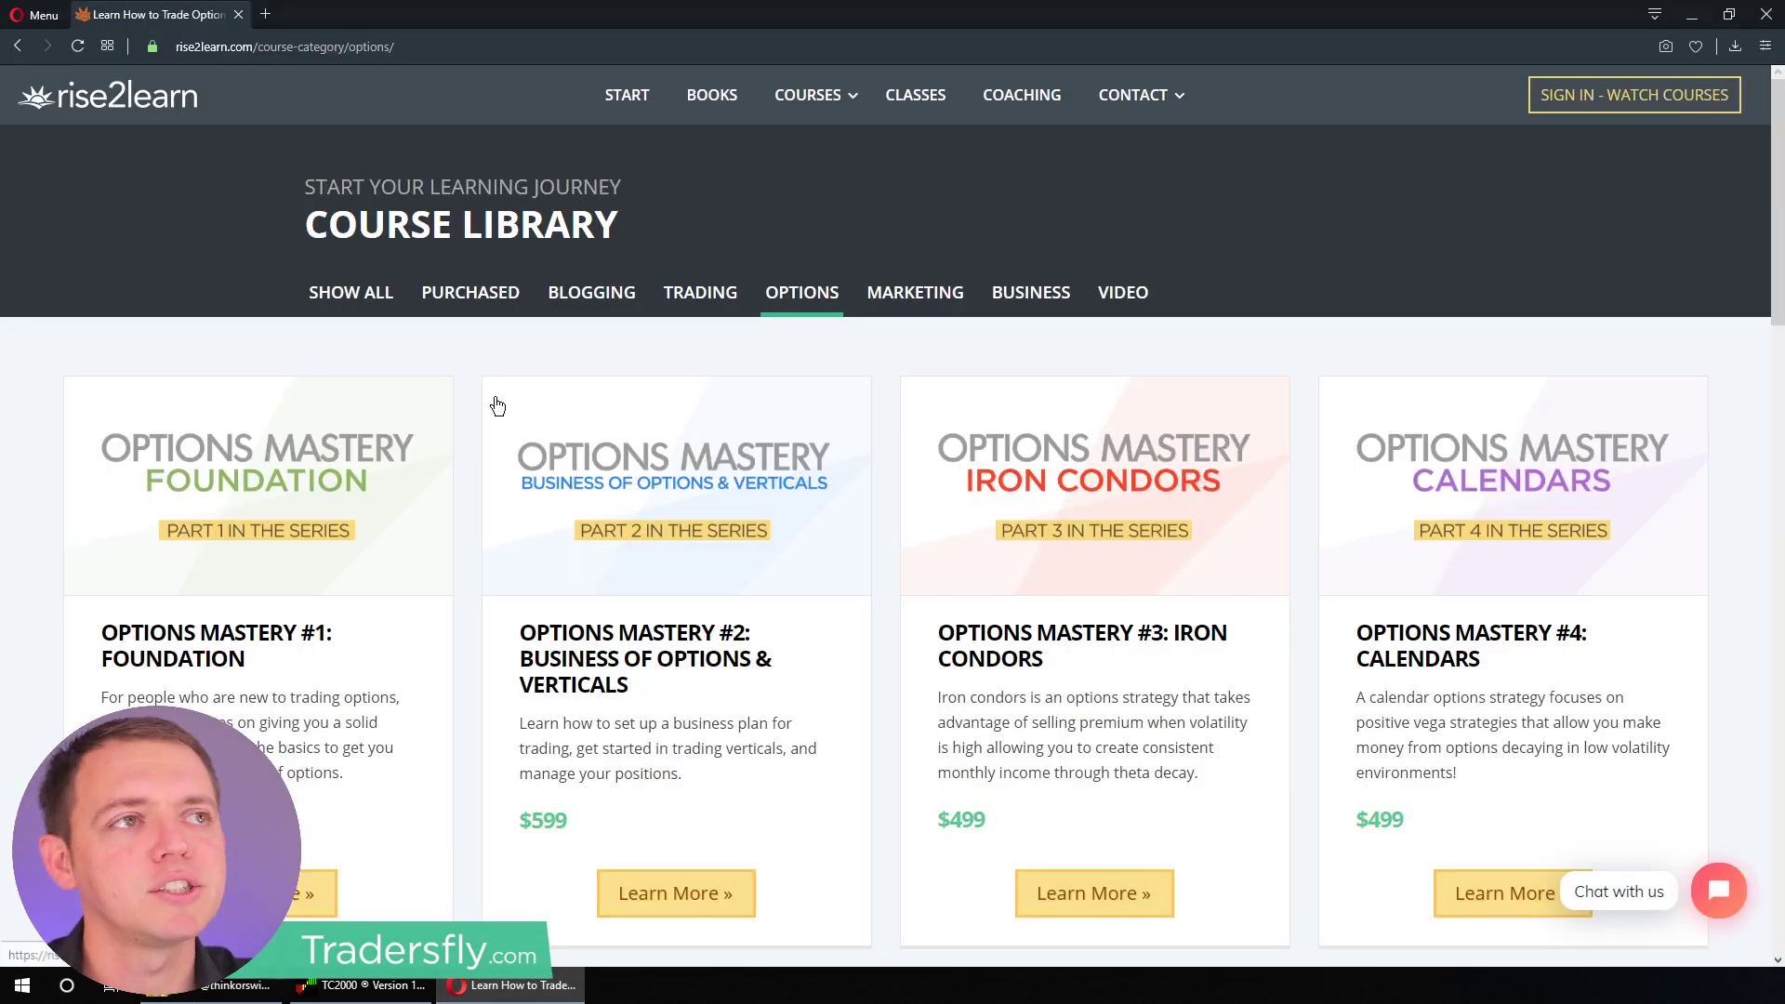
{"action": "scroll", "coordinate": [551, 449], "scroll_direction": "down", "scroll_amount": 1}
{"action": "scroll", "coordinate": [563, 469], "scroll_direction": "up", "scroll_amount": 1}
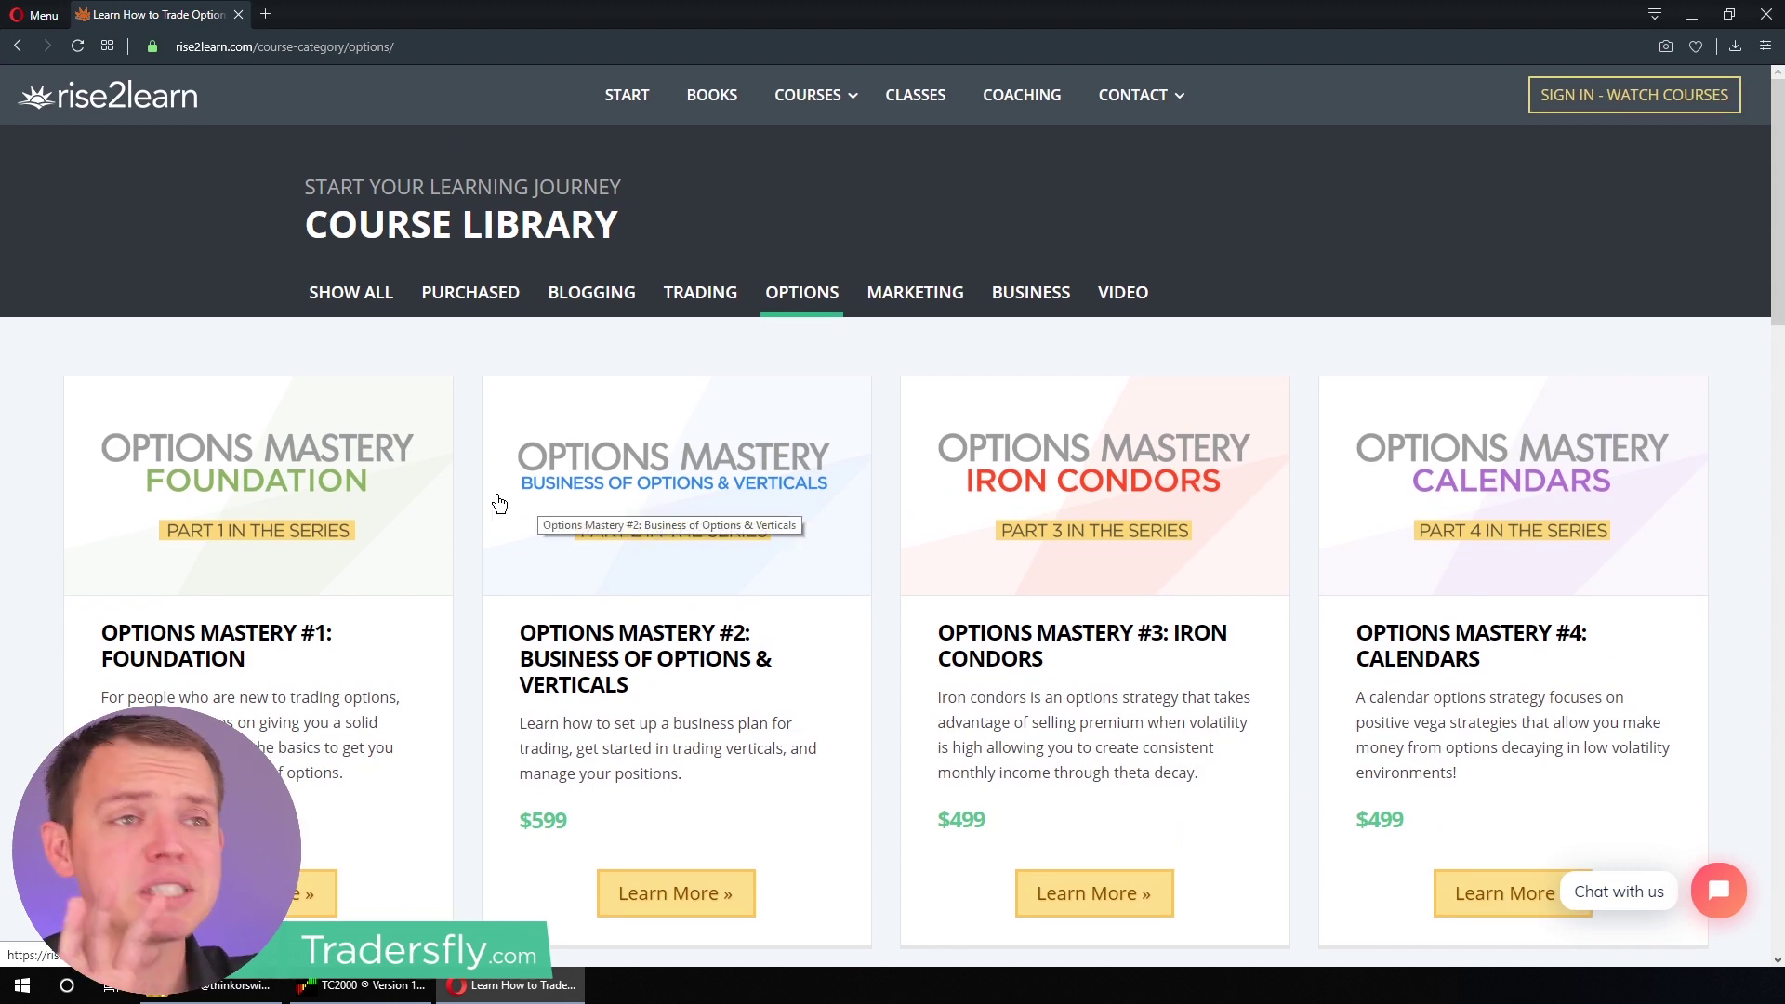
{"action": "left_click", "coordinate": [216, 995]}
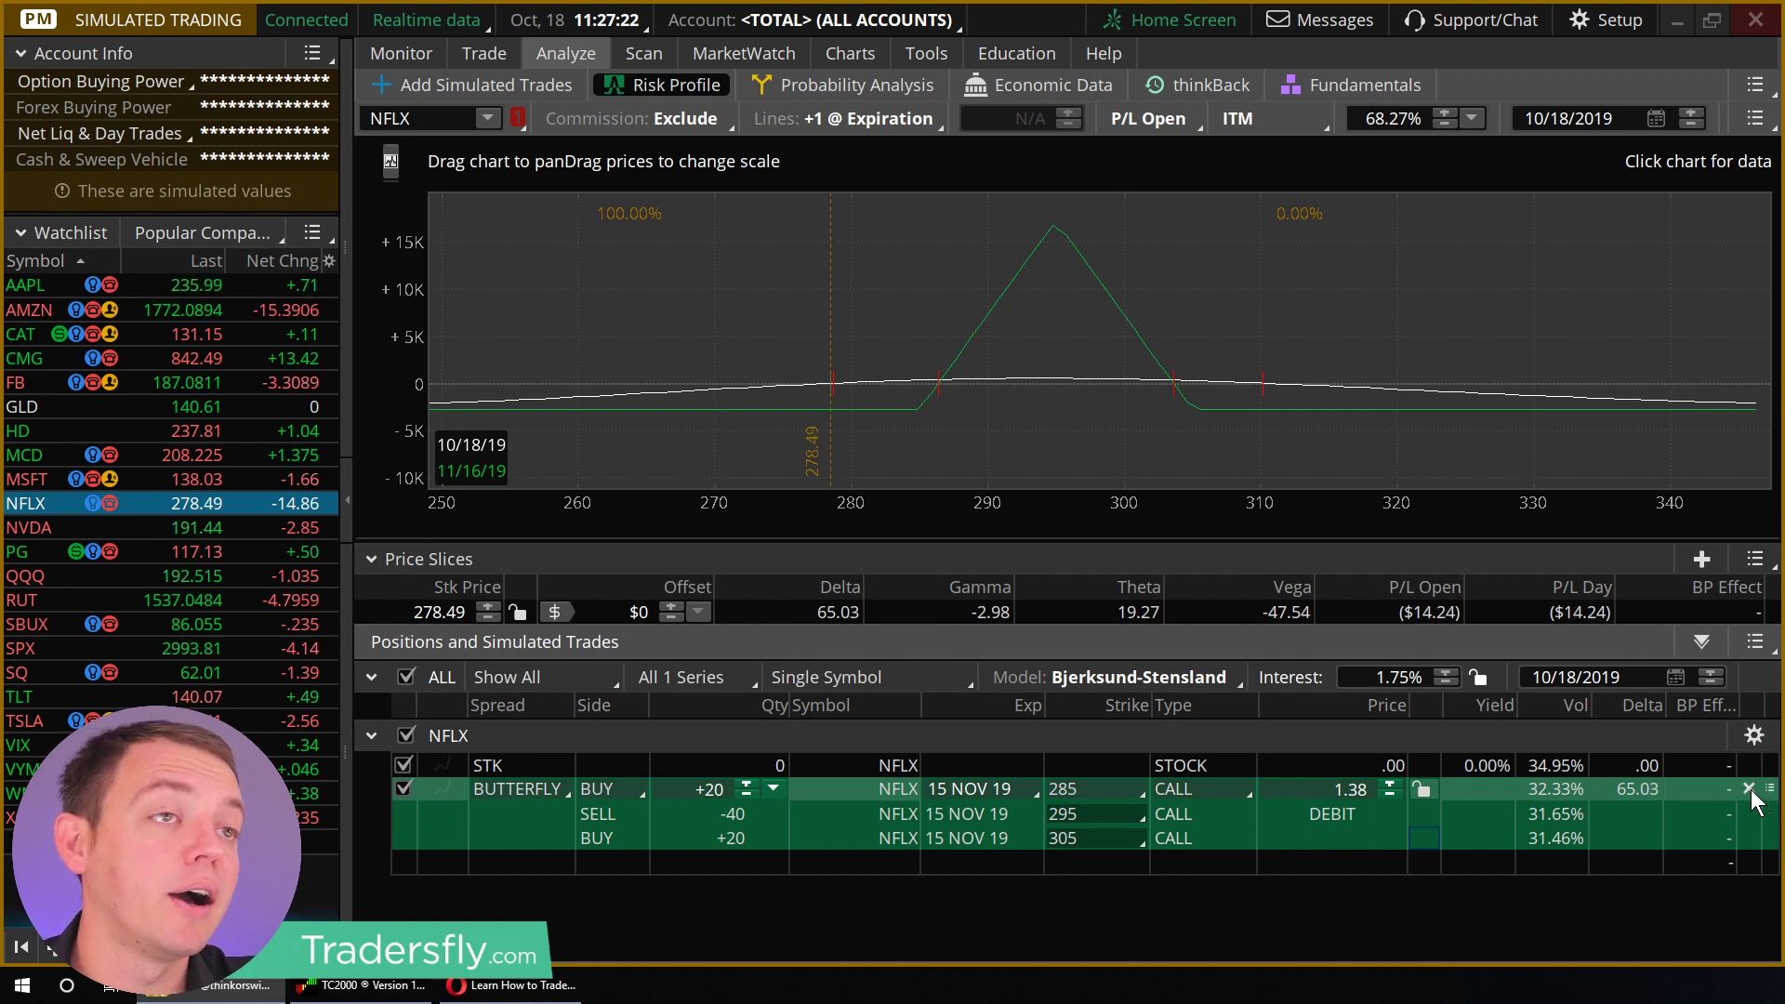
Step: Delete the simulated butterfly and collapse the order entry area and the 15 NOV 19 series in the NFLX option chain
{"action": "left_click", "coordinate": [1749, 790]}
{"action": "left_click", "coordinate": [483, 52]}
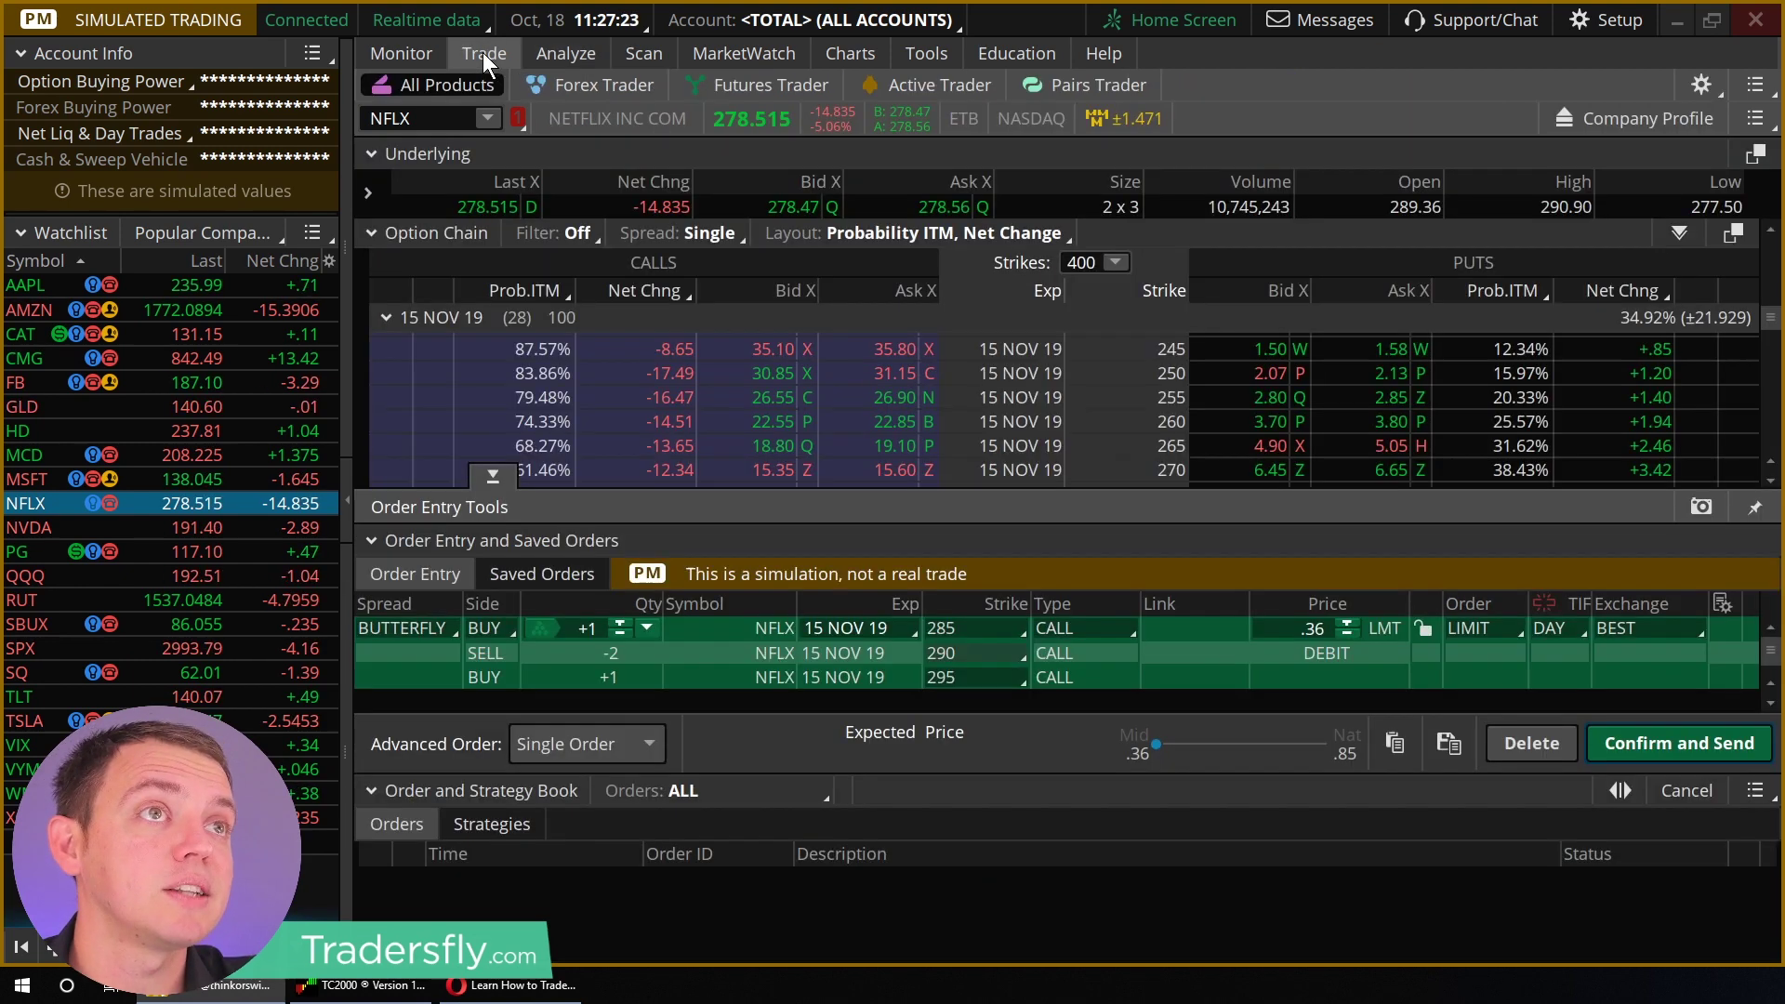
{"action": "left_click", "coordinate": [490, 476]}
{"action": "left_click", "coordinate": [386, 316]}
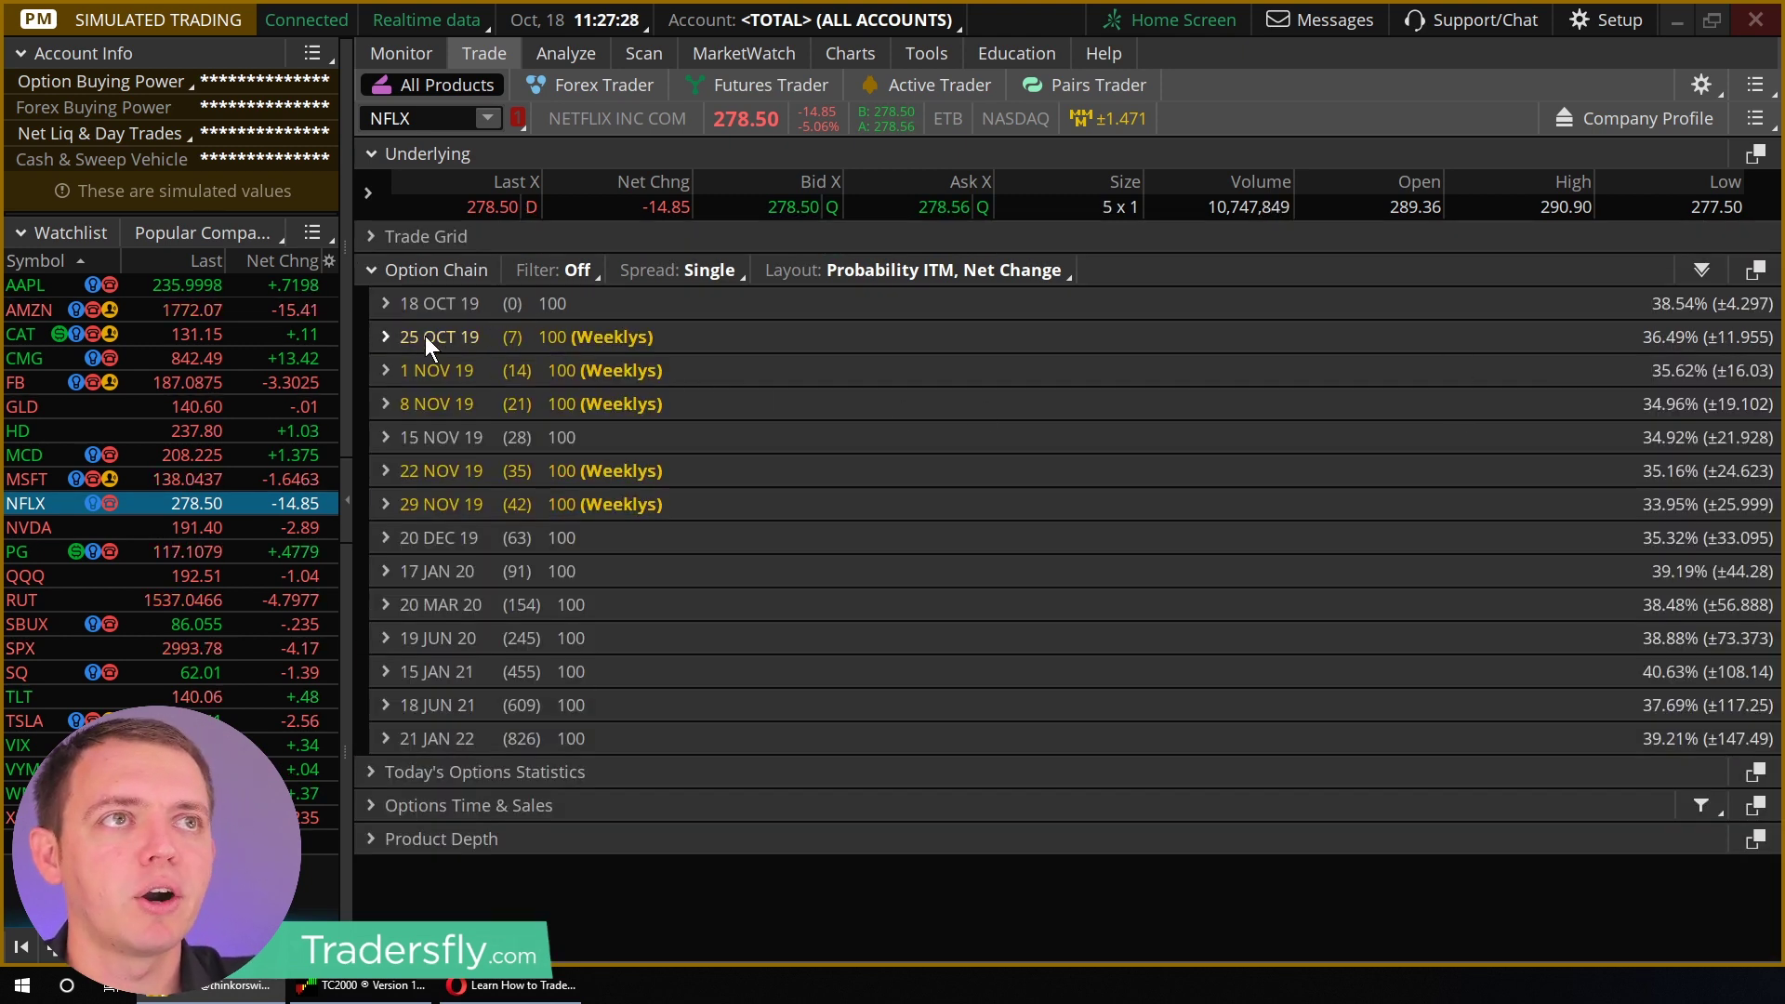
Step: Expand the 25 OCT 19 weekly series and examine its calls and puts around the 280 strike
{"action": "left_click", "coordinate": [386, 337]}
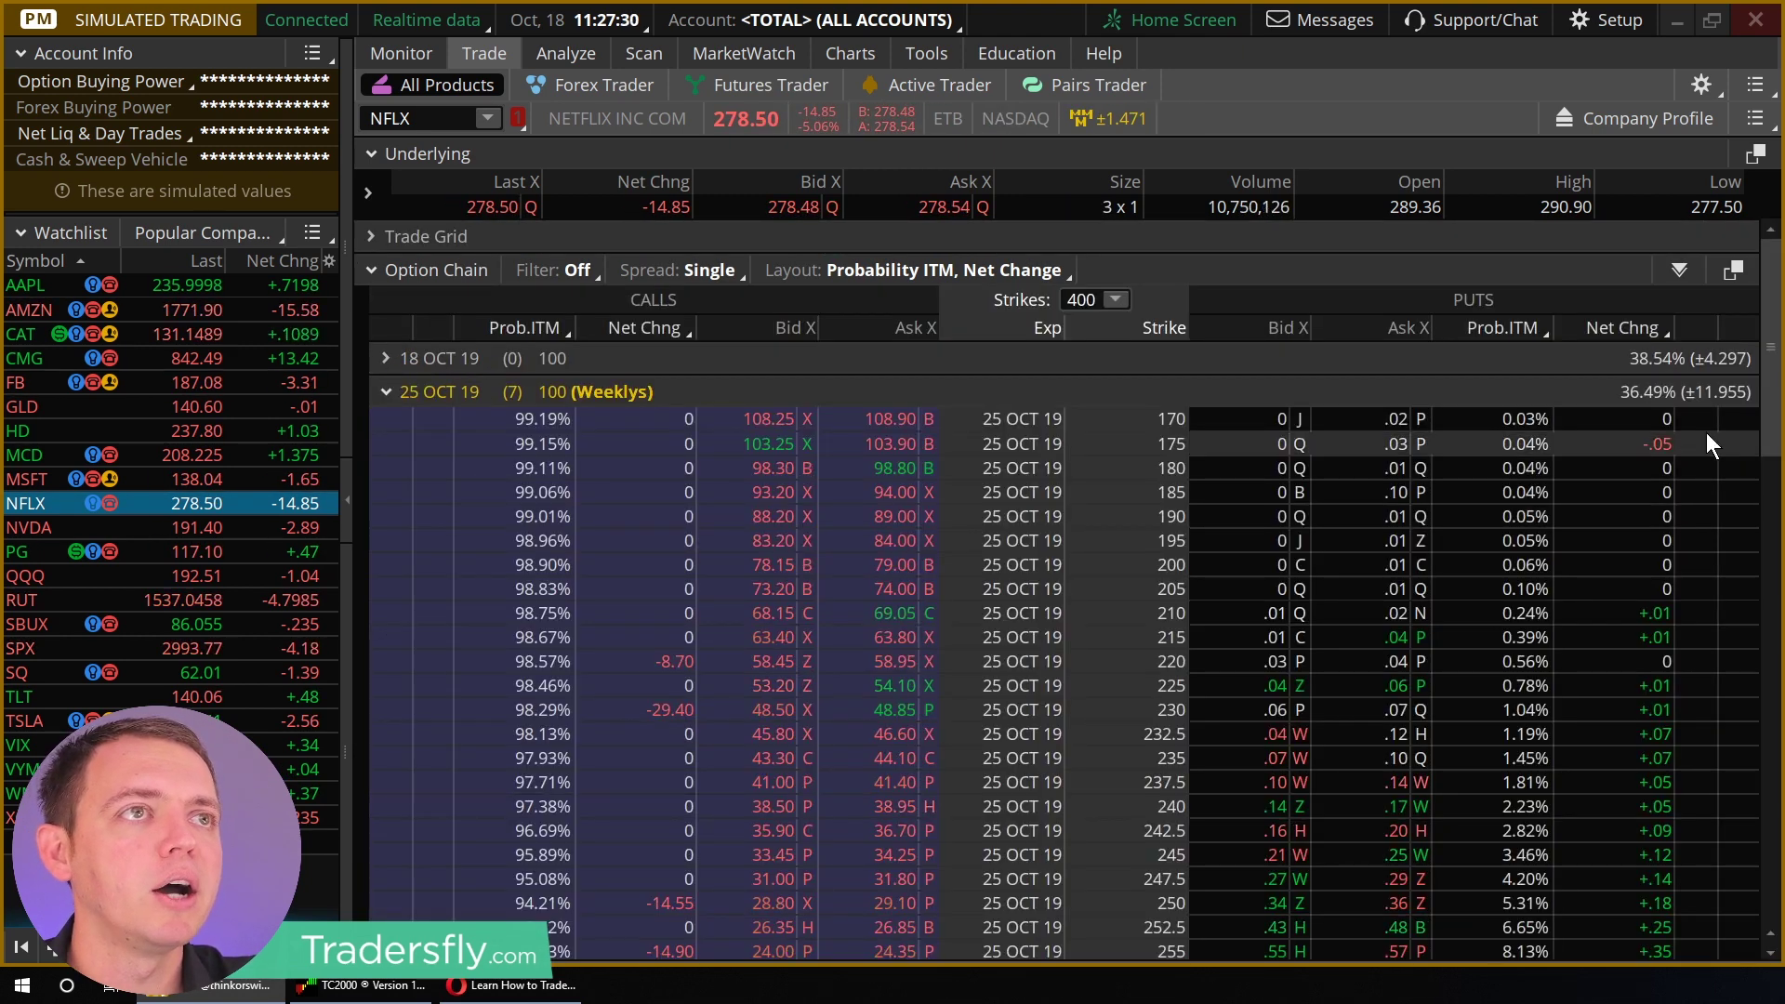
{"action": "scroll", "coordinate": [1705, 433], "scroll_direction": "down", "scroll_amount": 8}
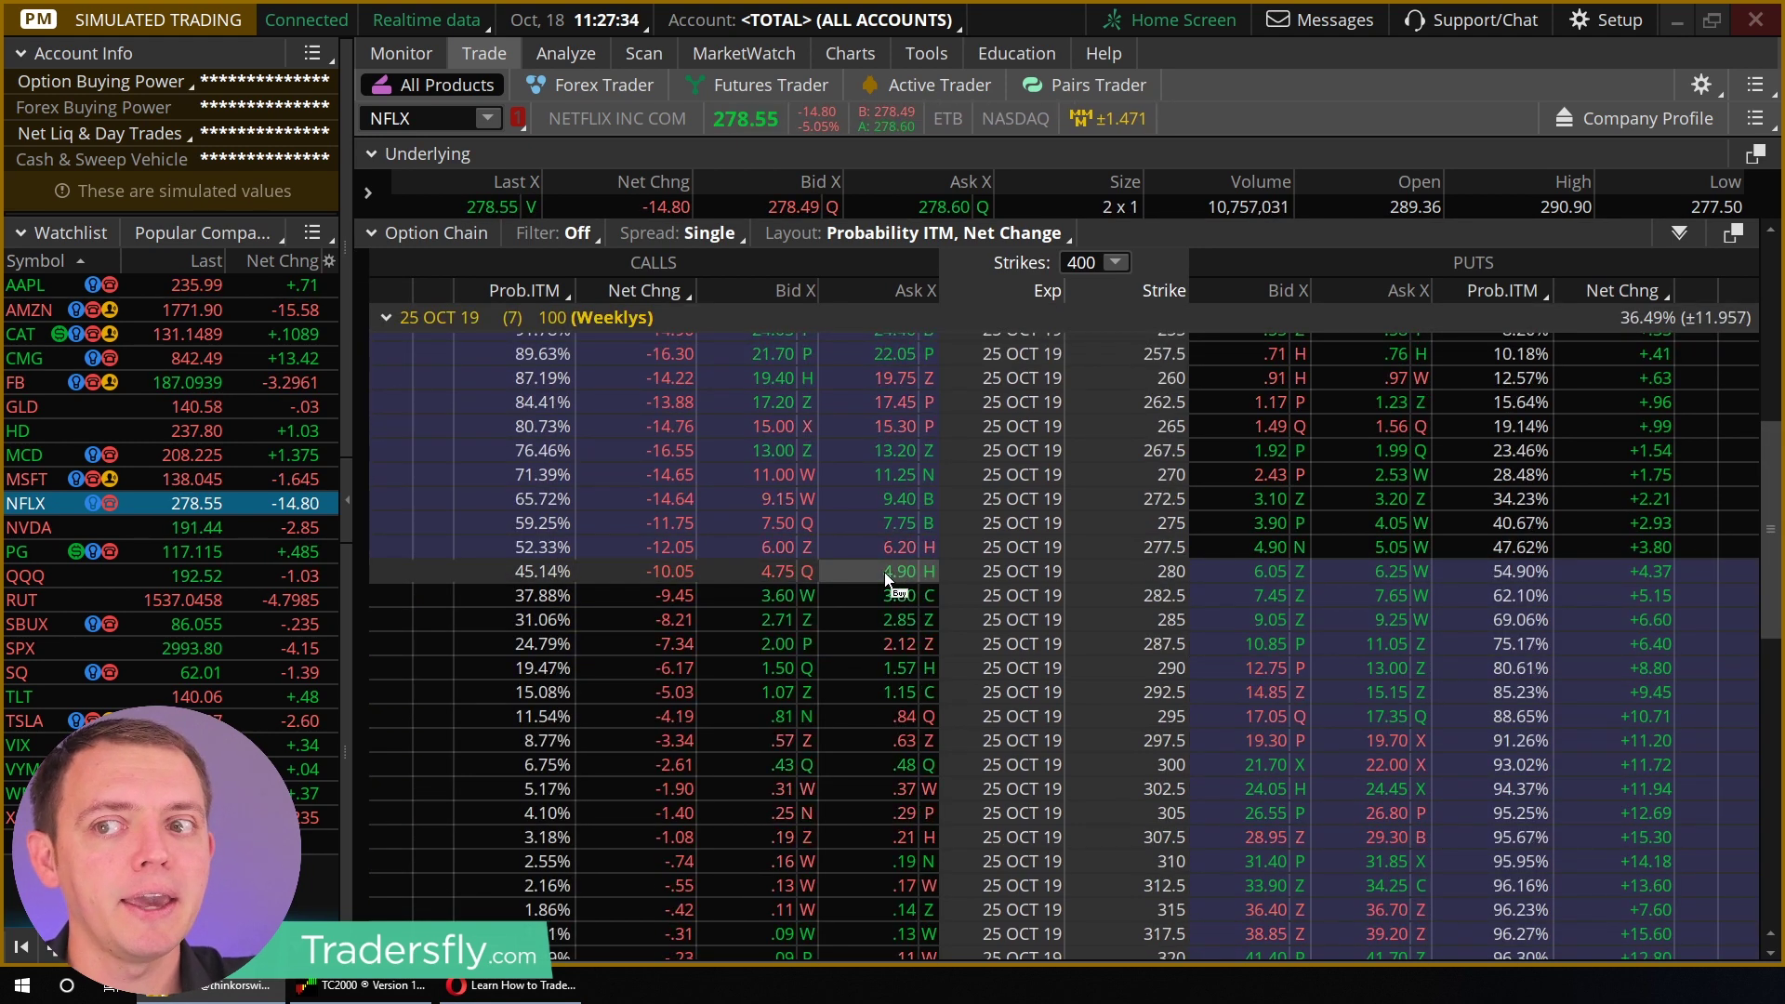
{"action": "scroll", "coordinate": [731, 510], "scroll_direction": "up", "scroll_amount": 6}
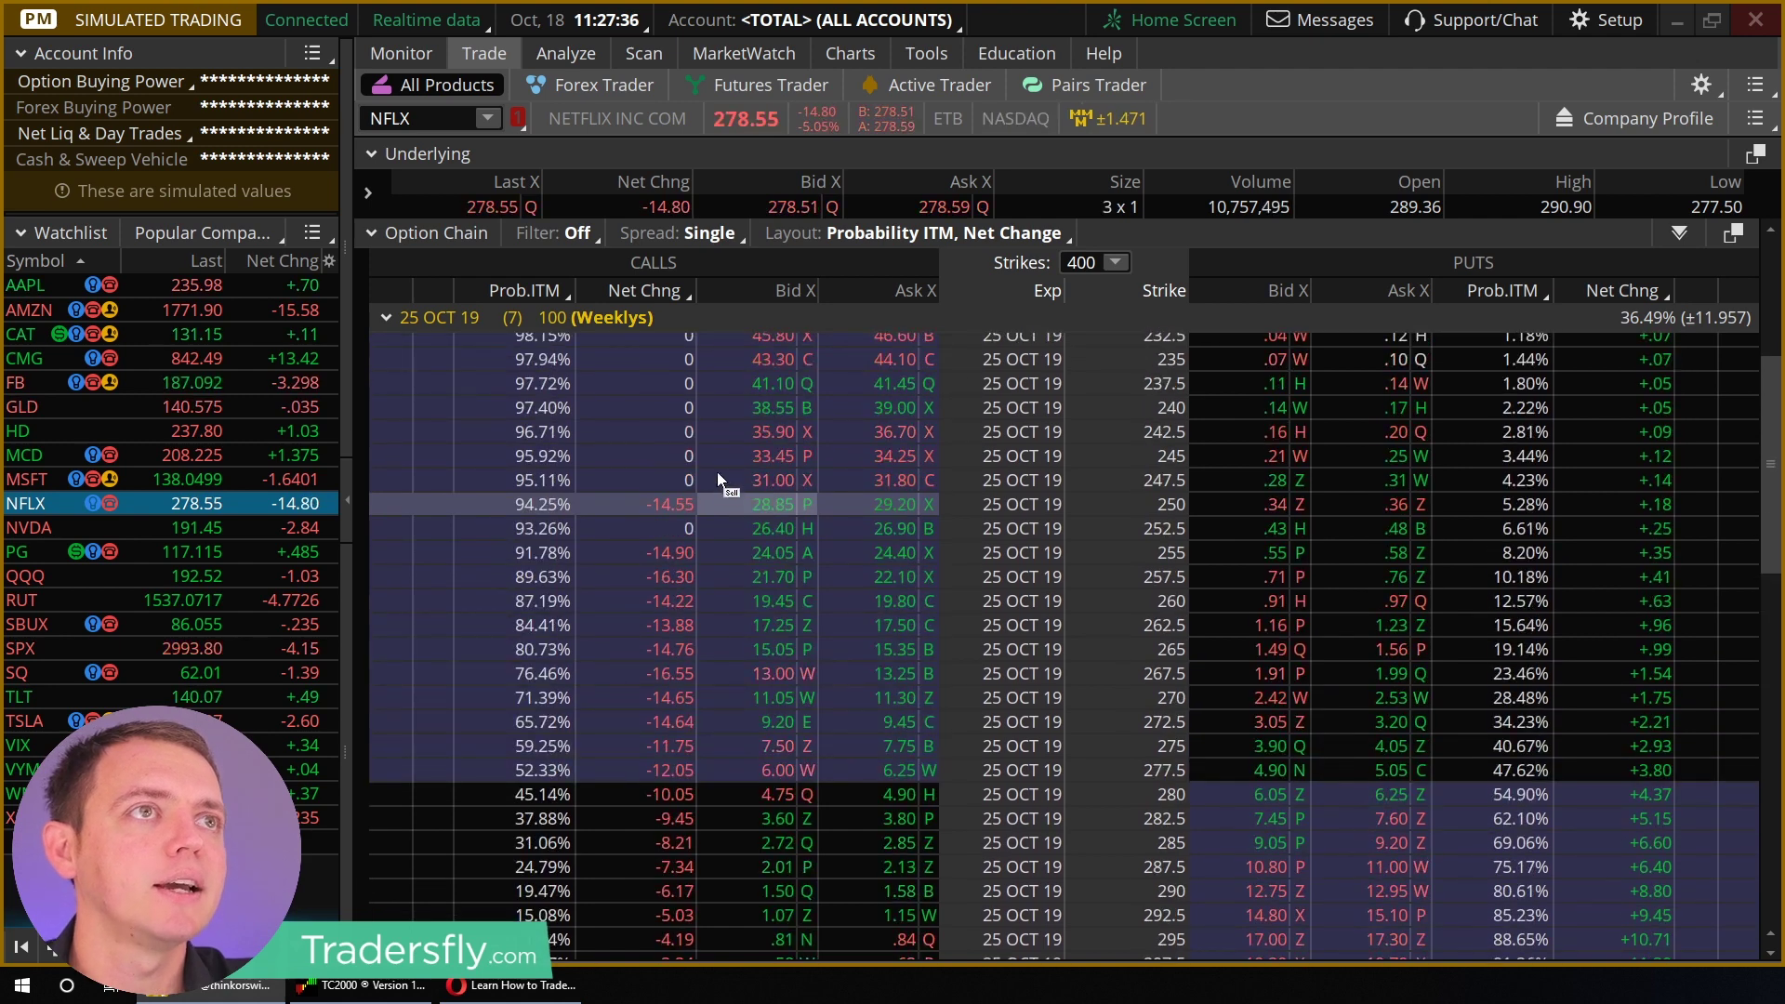
{"action": "scroll", "coordinate": [902, 491], "scroll_direction": "up", "scroll_amount": 2}
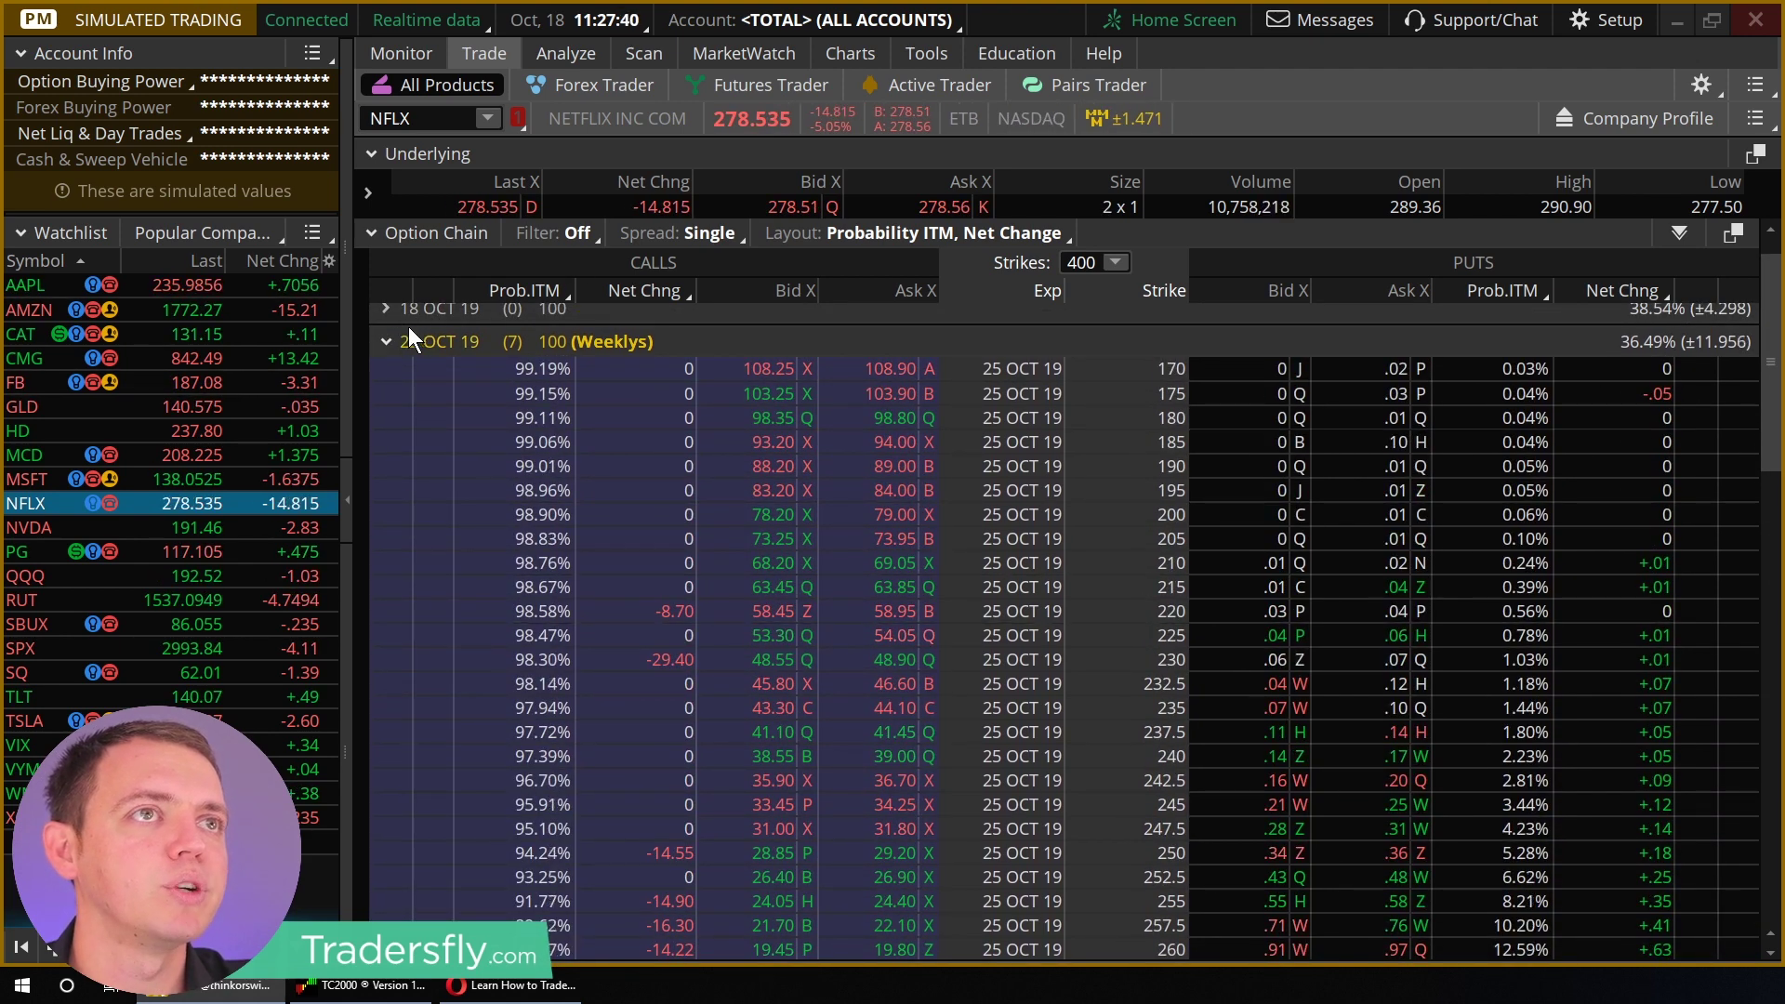
Step: Create a buy calendar order on the NFLX 280 call, buying 25 OCT 19 and selling 18 OCT 19, and collapse the 18 OCT 19 series
{"action": "left_click", "coordinate": [384, 310]}
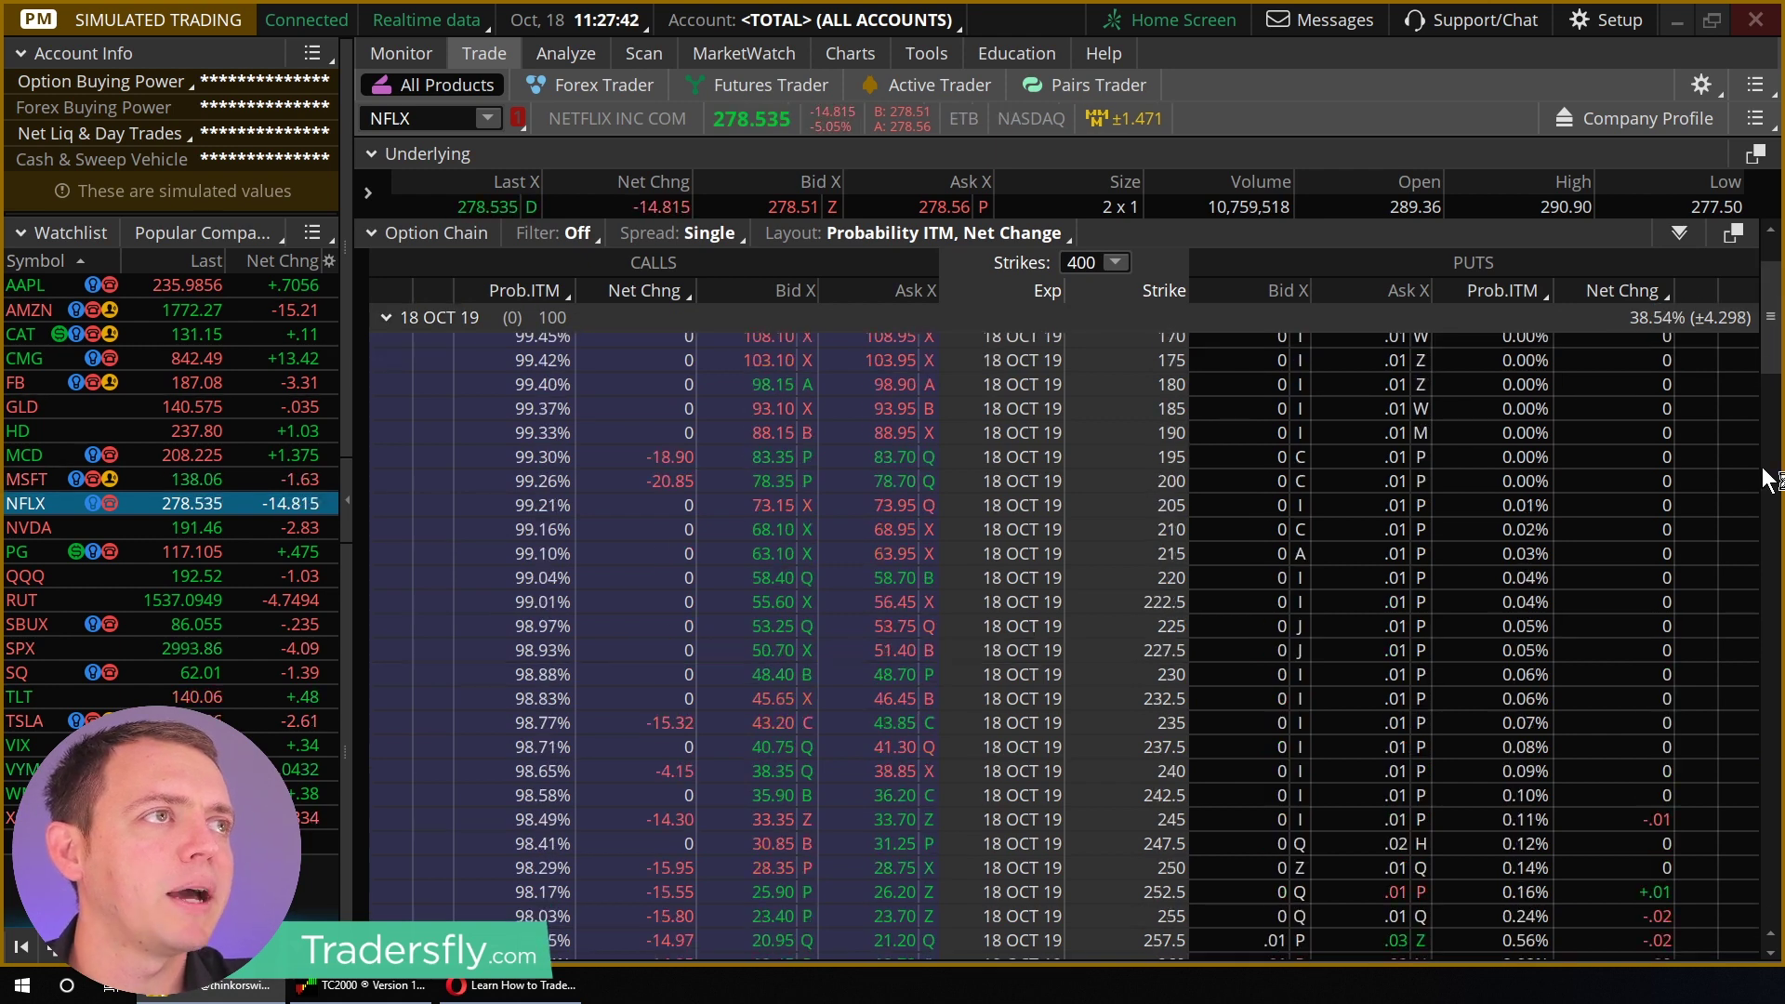
{"action": "scroll", "coordinate": [1766, 455], "scroll_direction": "down", "scroll_amount": 5}
{"action": "scroll", "coordinate": [1772, 438], "scroll_direction": "up", "scroll_amount": 4}
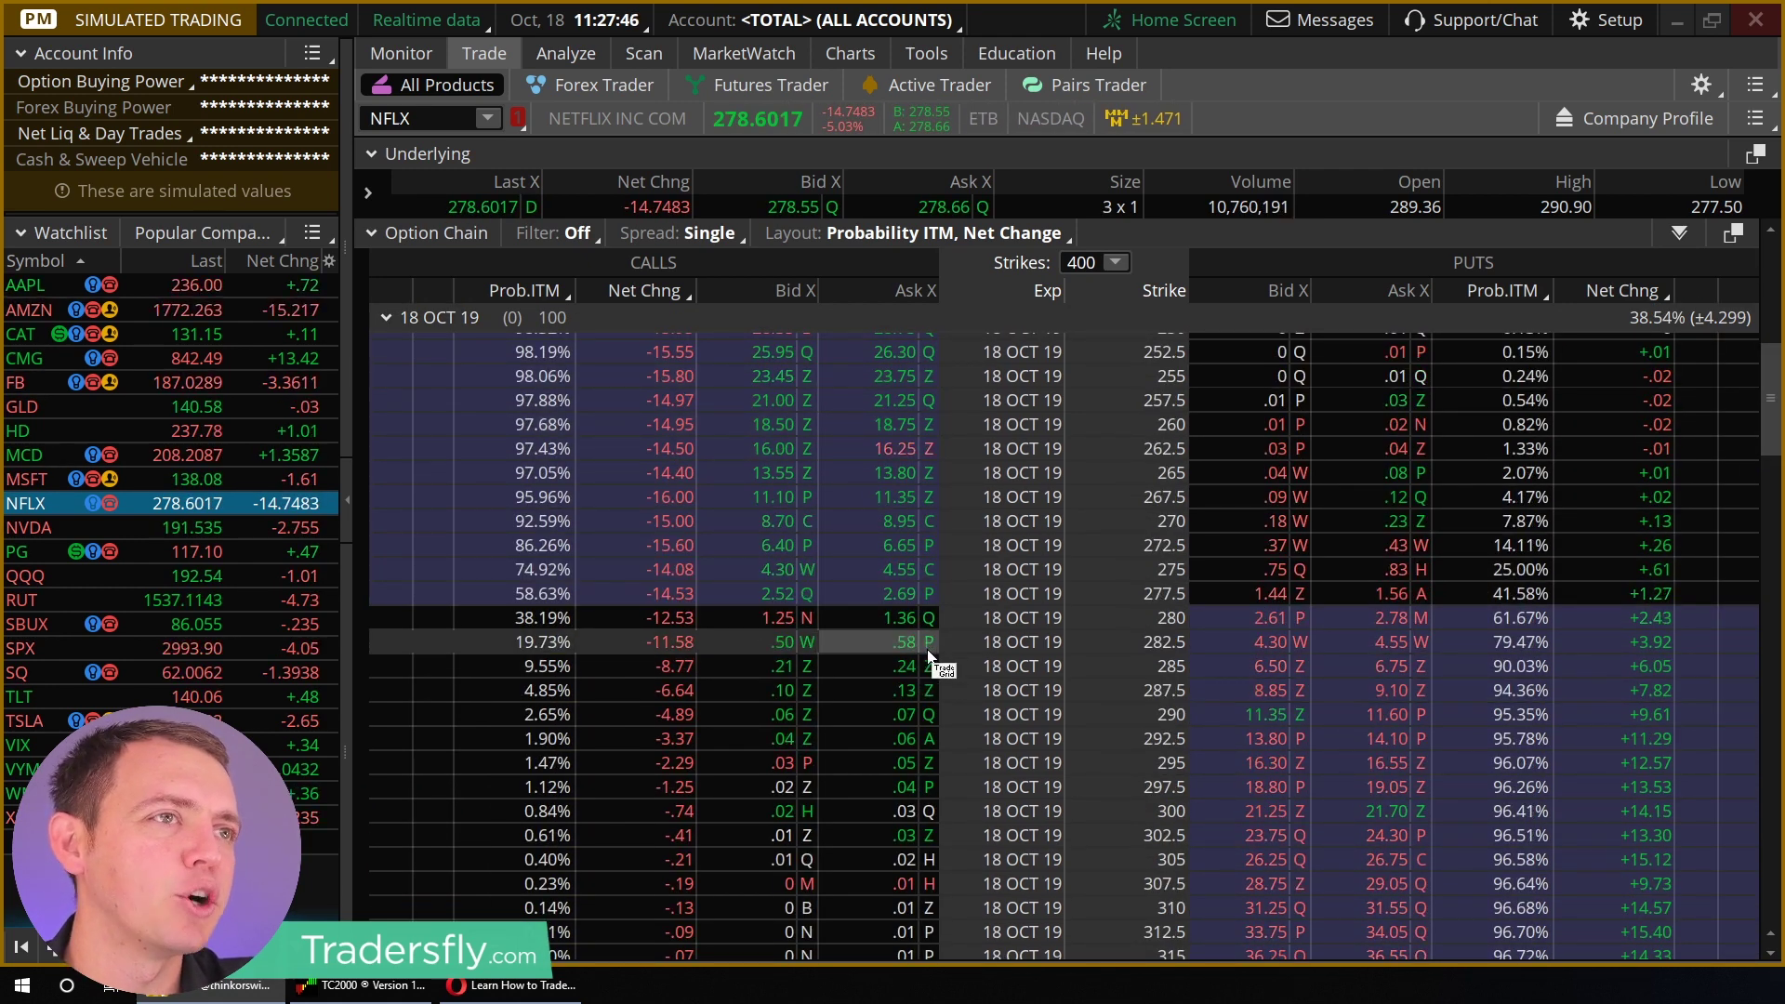
{"action": "right_click", "coordinate": [901, 630]}
{"action": "mouse_move", "coordinate": [981, 592]}
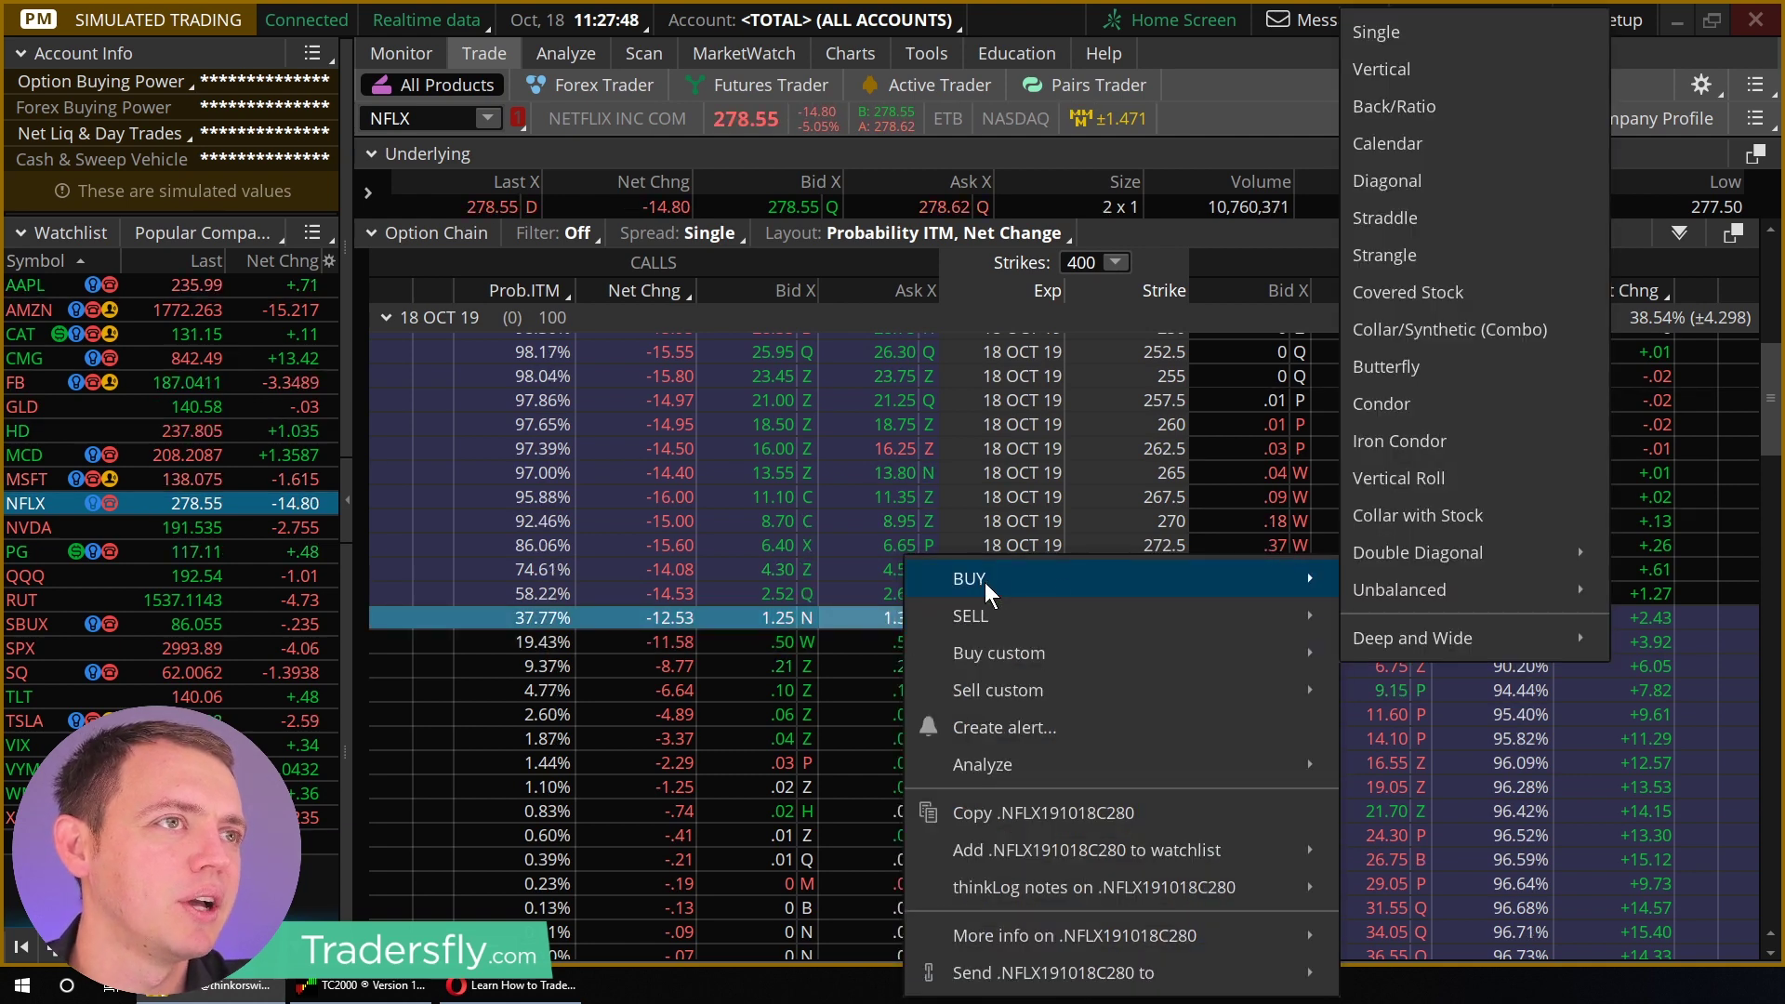
{"action": "left_click", "coordinate": [1460, 143]}
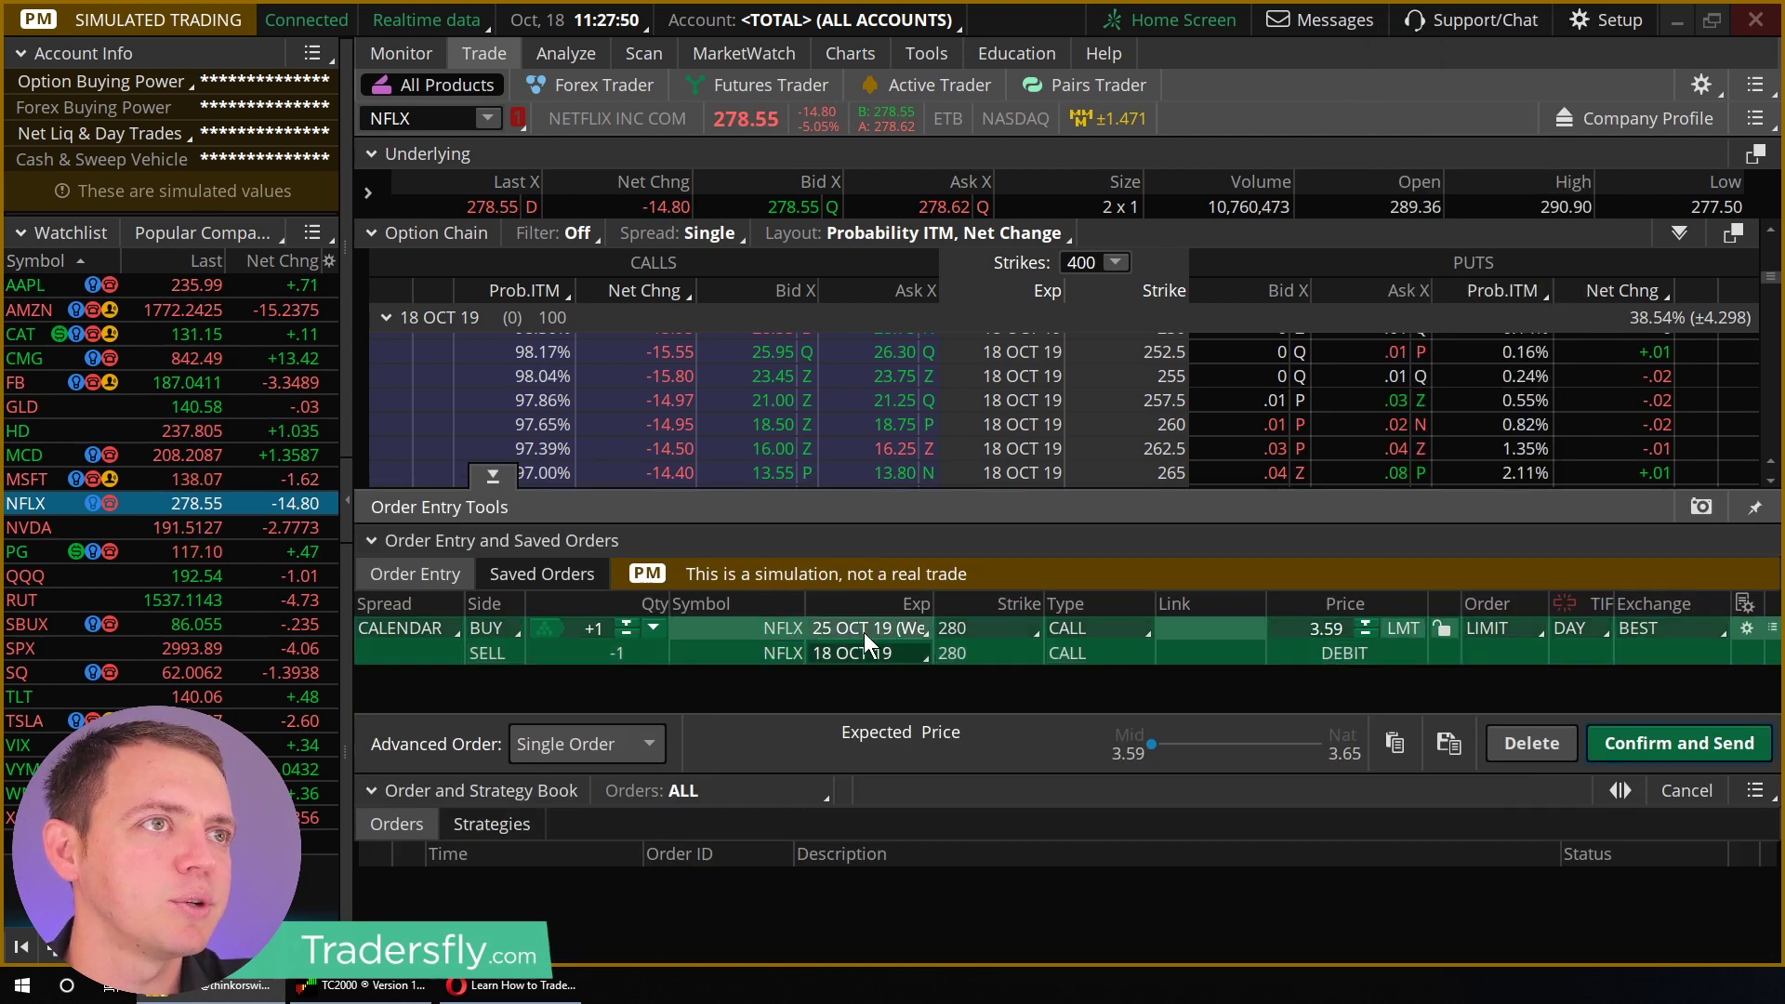
{"action": "left_click", "coordinate": [385, 316]}
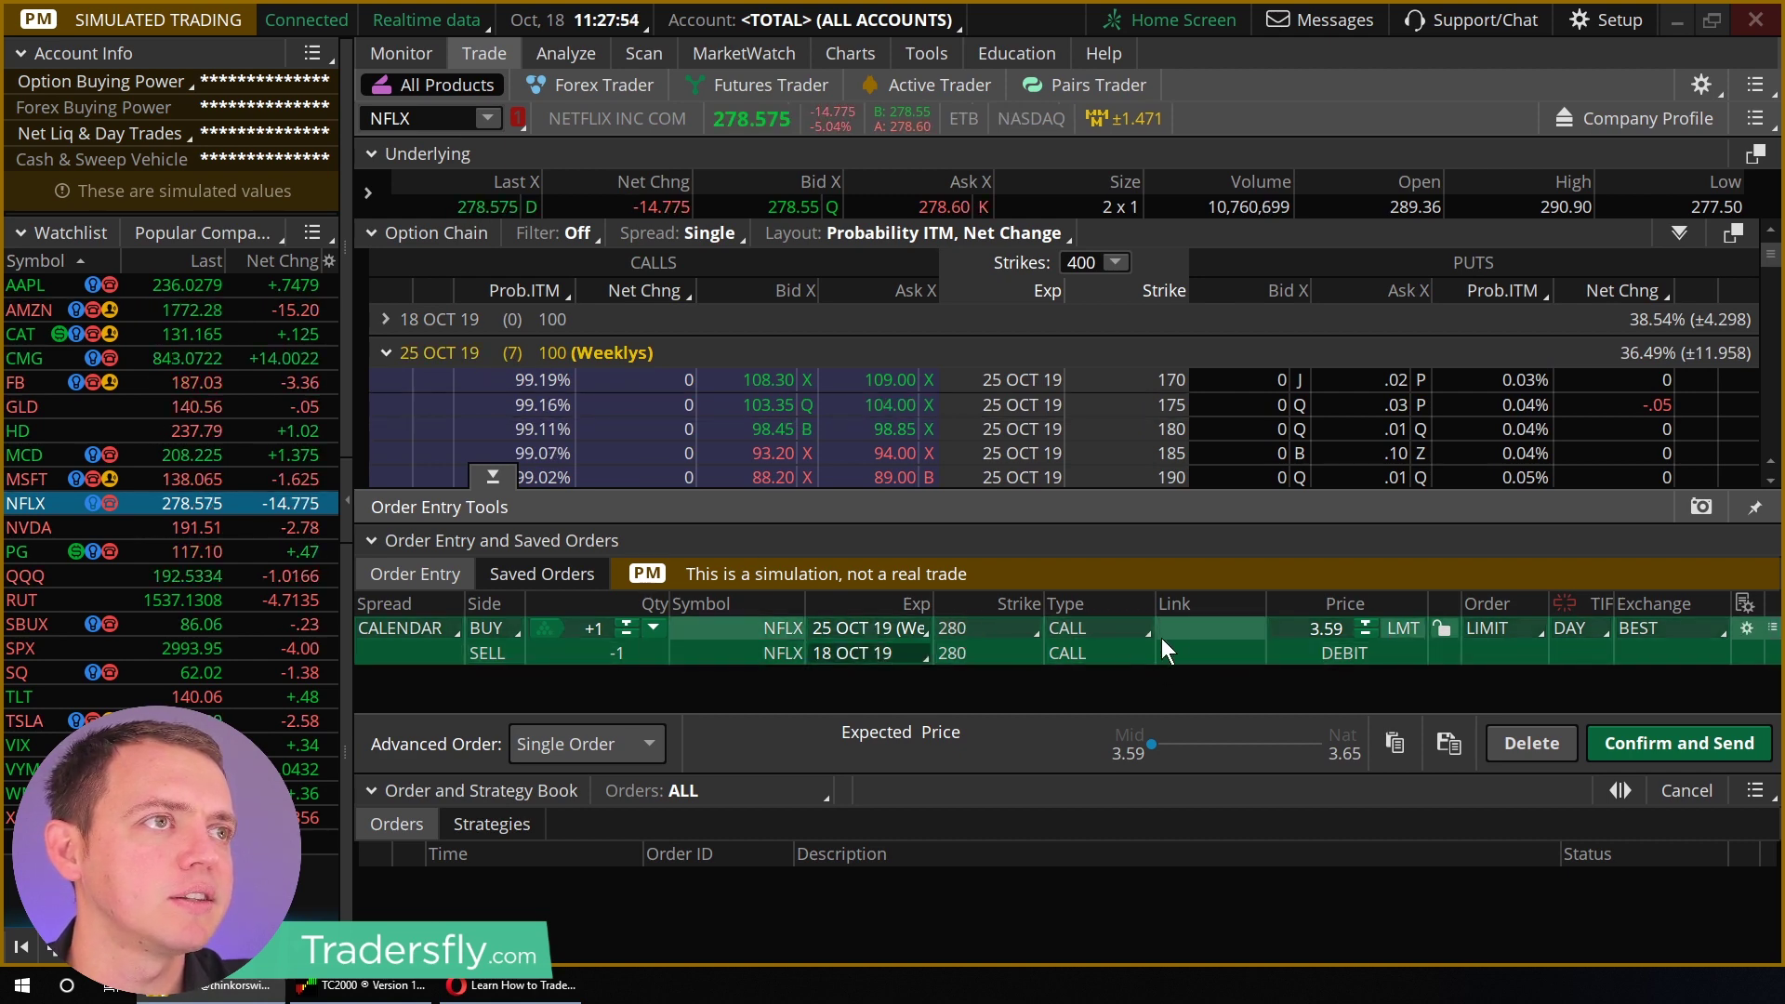
Step: Analyze the 280 call calendar as a simulated trade and rescale the risk profile chart around its payoff peak
{"action": "right_click", "coordinate": [1205, 638]}
{"action": "left_click", "coordinate": [1265, 792]}
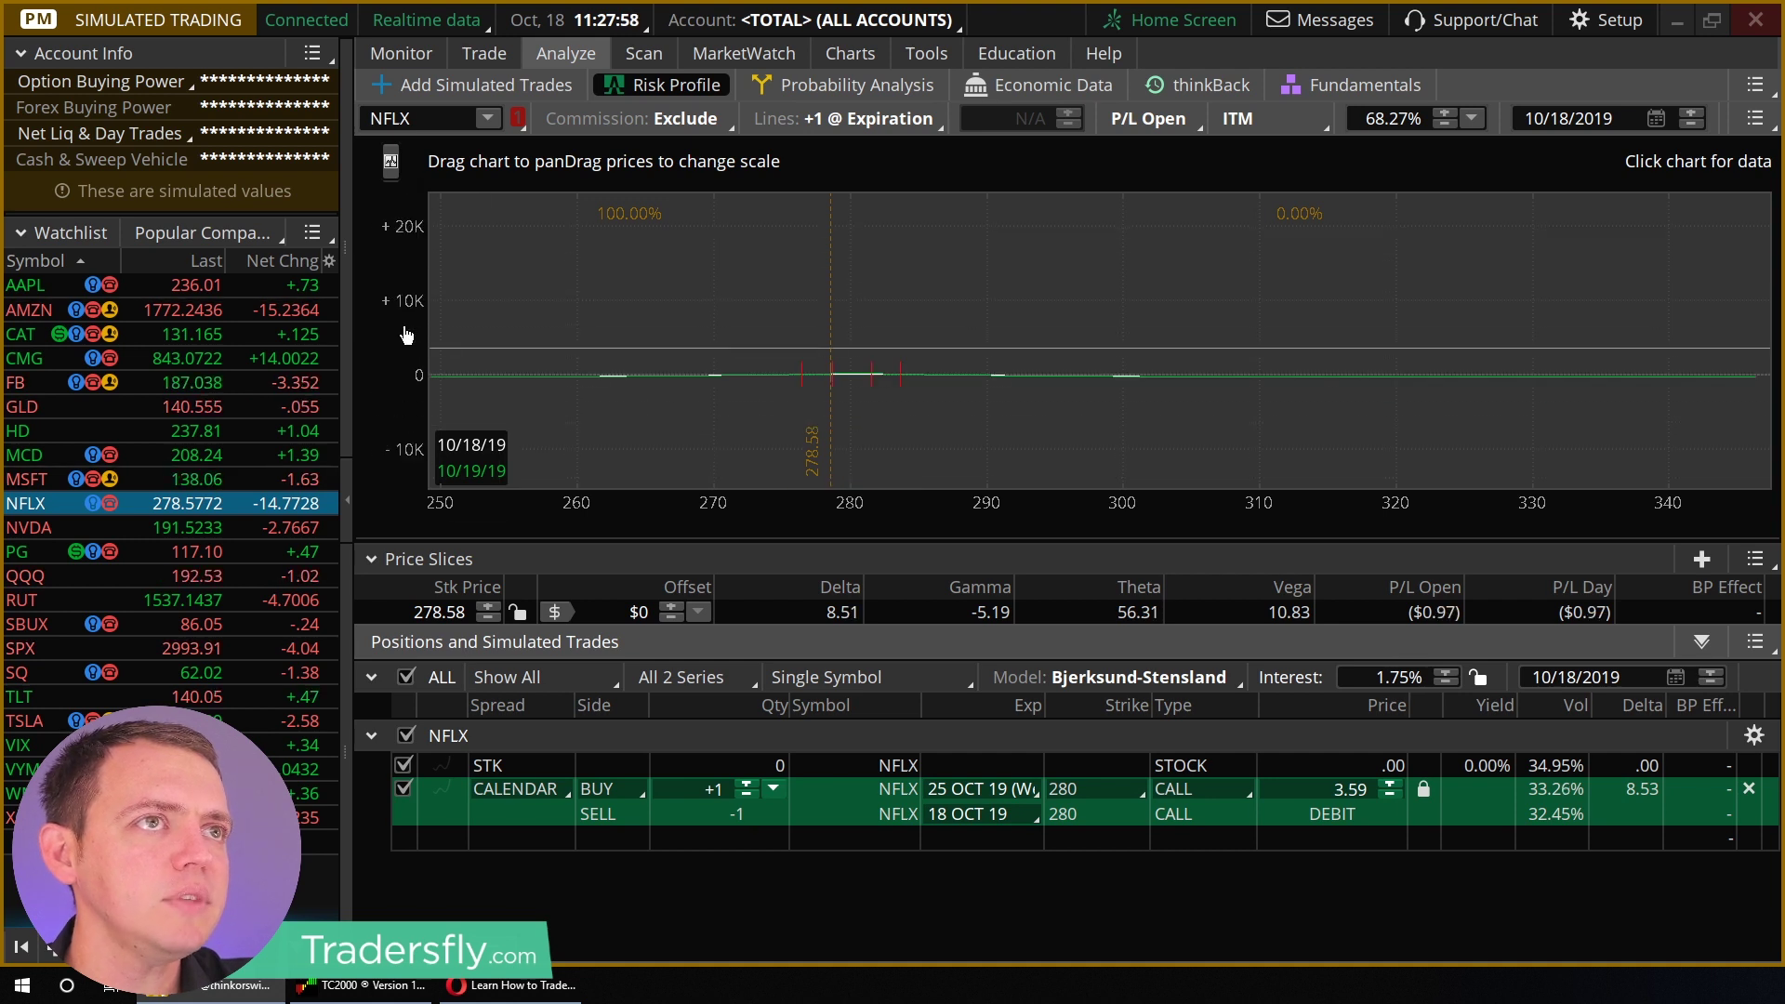
{"action": "left_click_drag", "start_coordinate": [395, 337], "coordinate": [378, 260]}
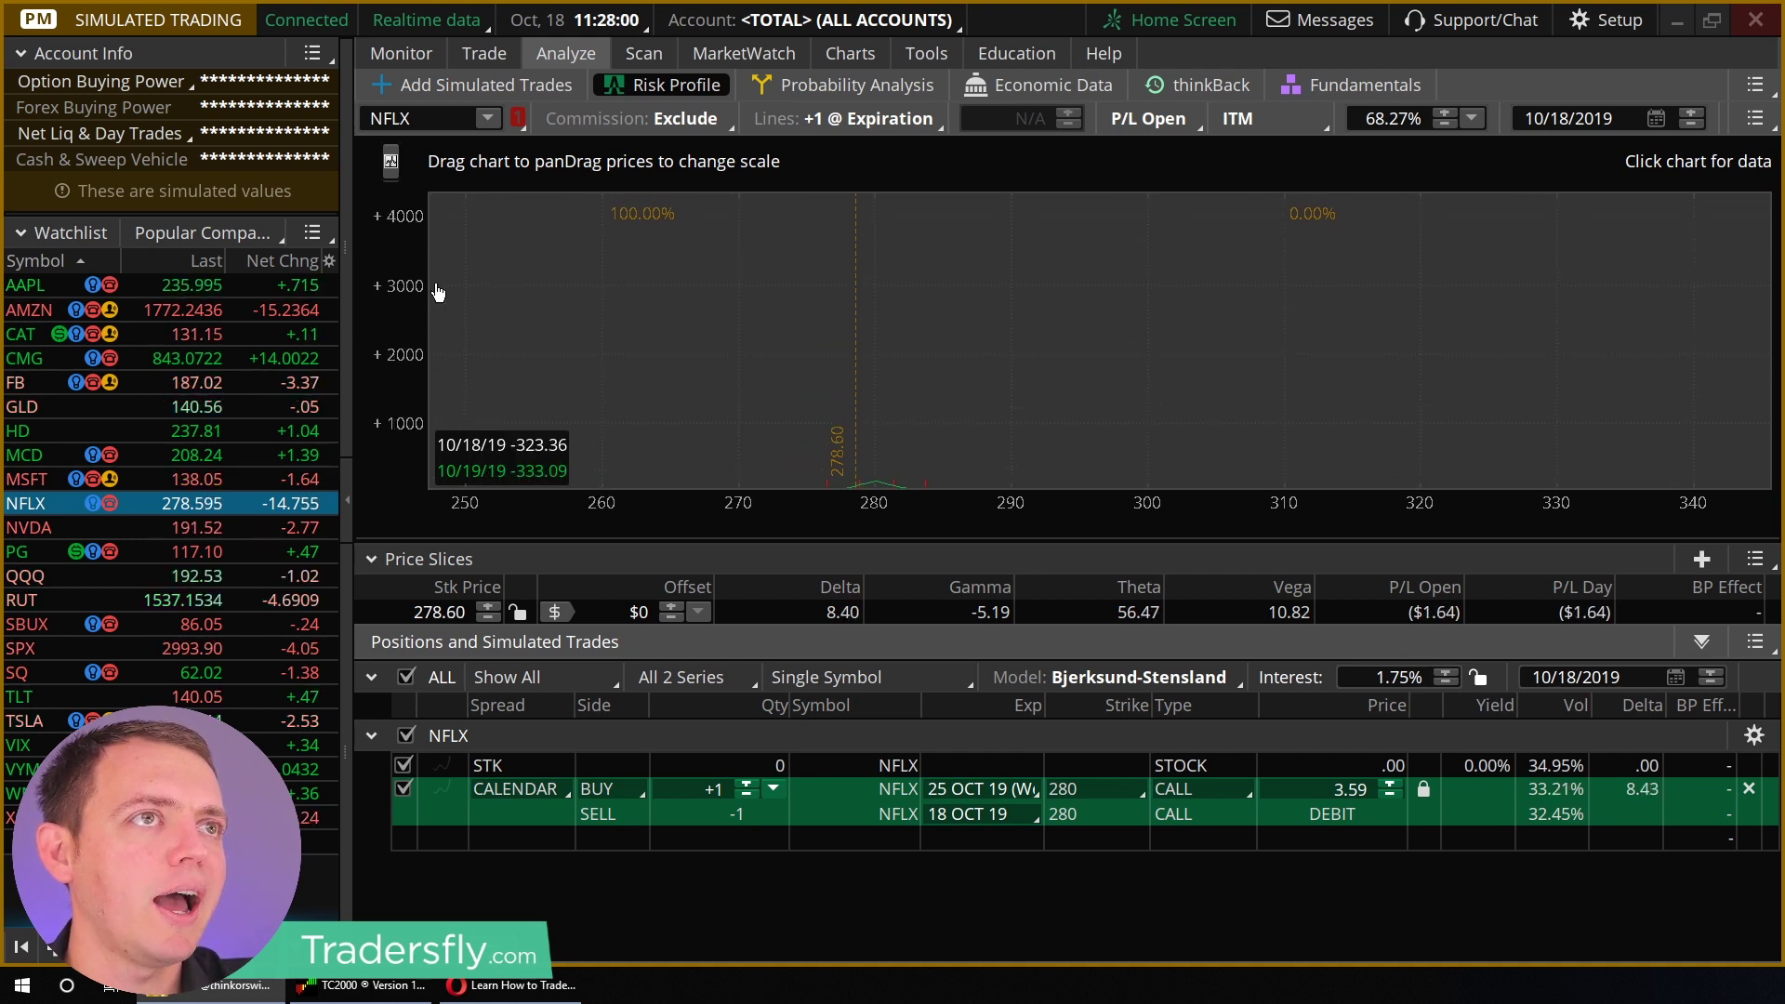
{"action": "left_click_drag", "start_coordinate": [666, 383], "coordinate": [686, 286]}
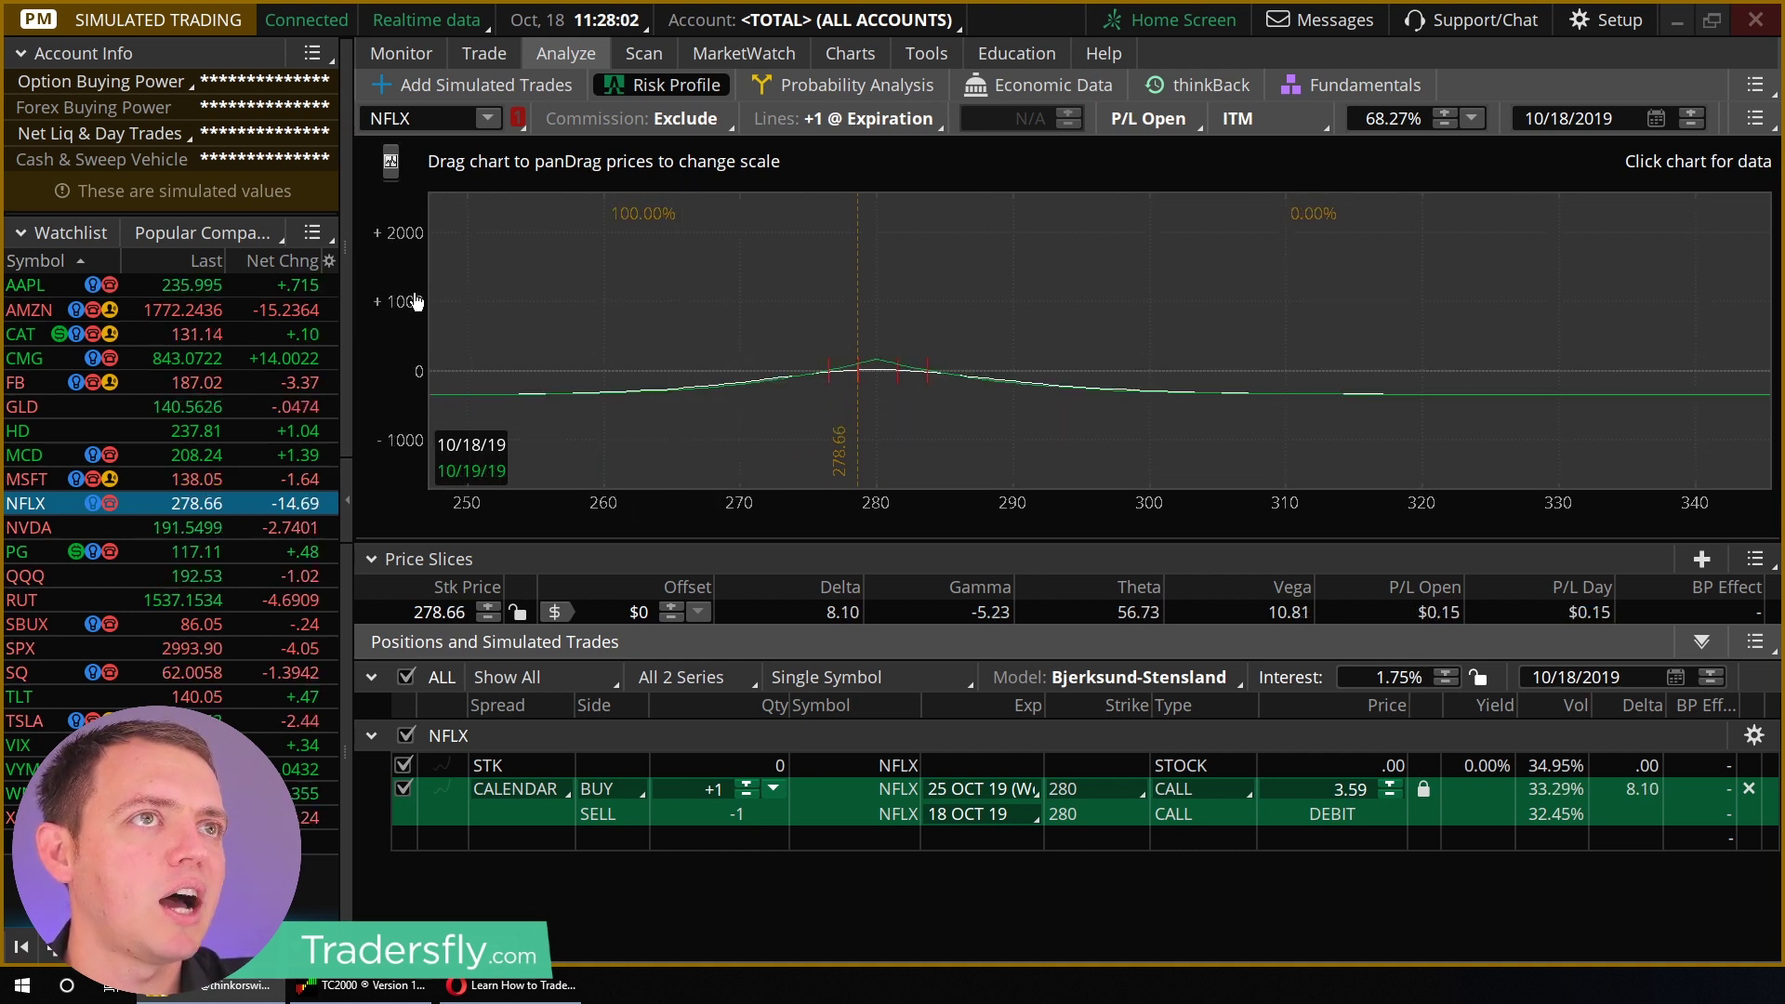
{"action": "left_click_drag", "start_coordinate": [415, 288], "coordinate": [445, 158]}
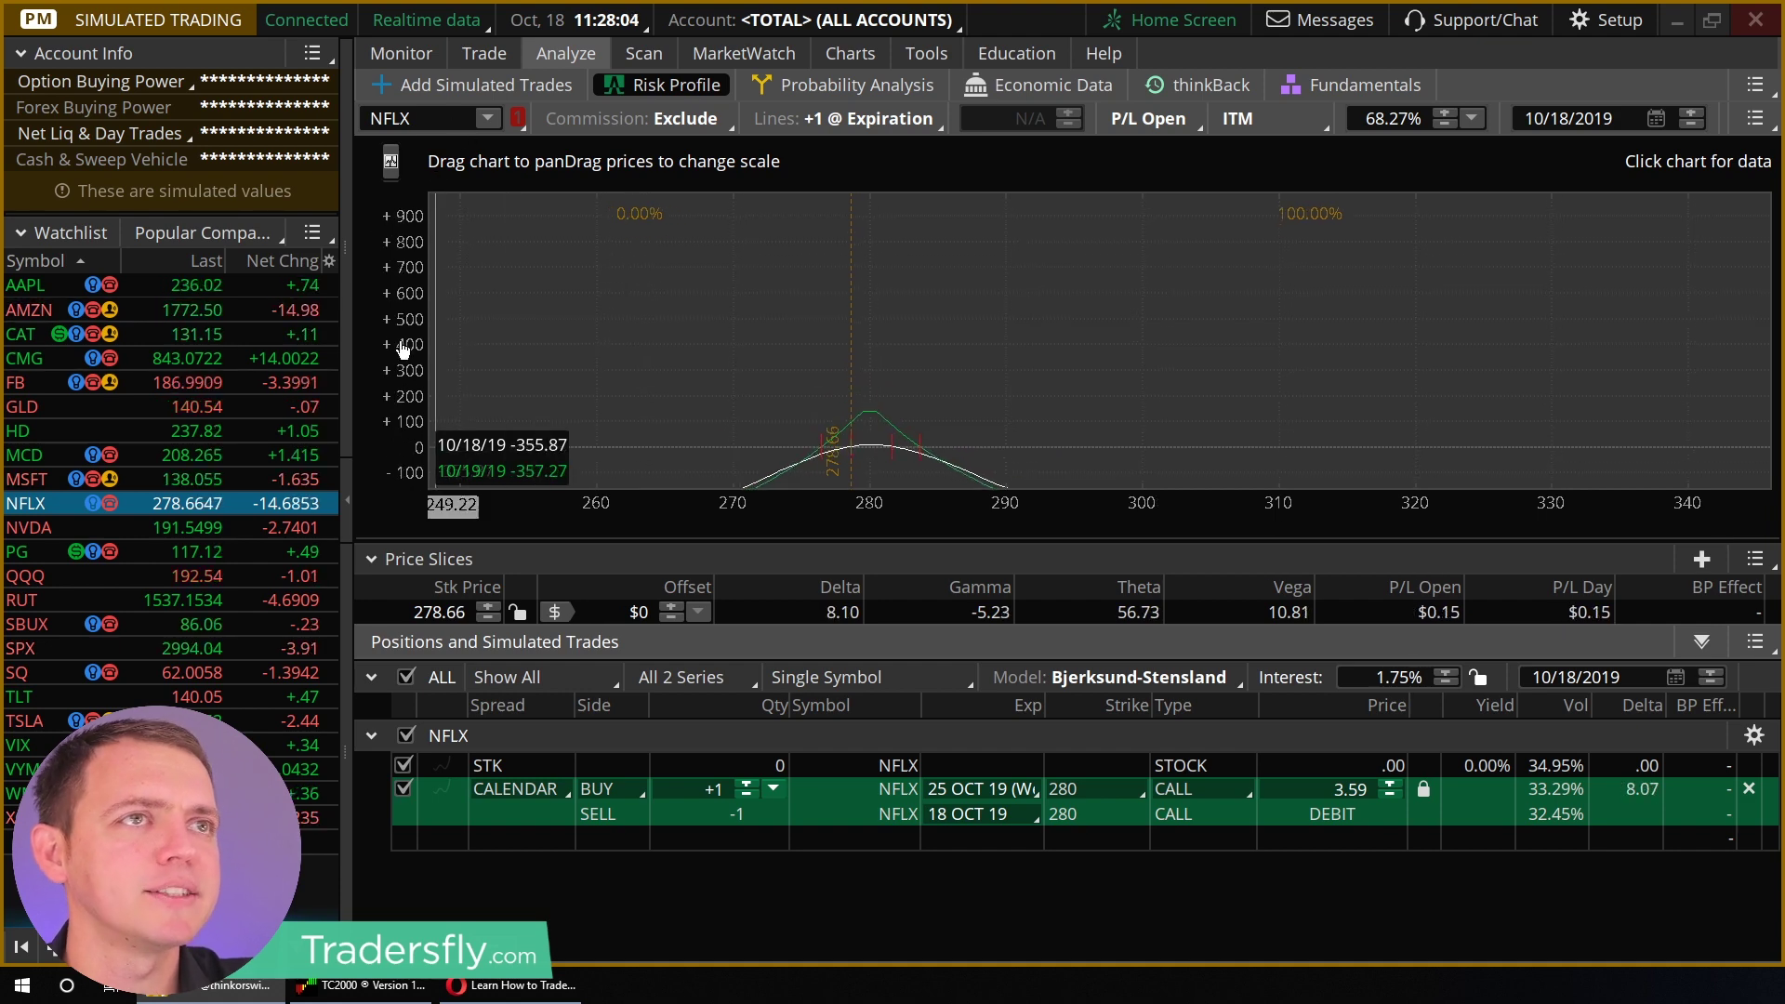
{"action": "left_click_drag", "start_coordinate": [398, 350], "coordinate": [402, 269]}
{"action": "left_click_drag", "start_coordinate": [641, 358], "coordinate": [729, 48]}
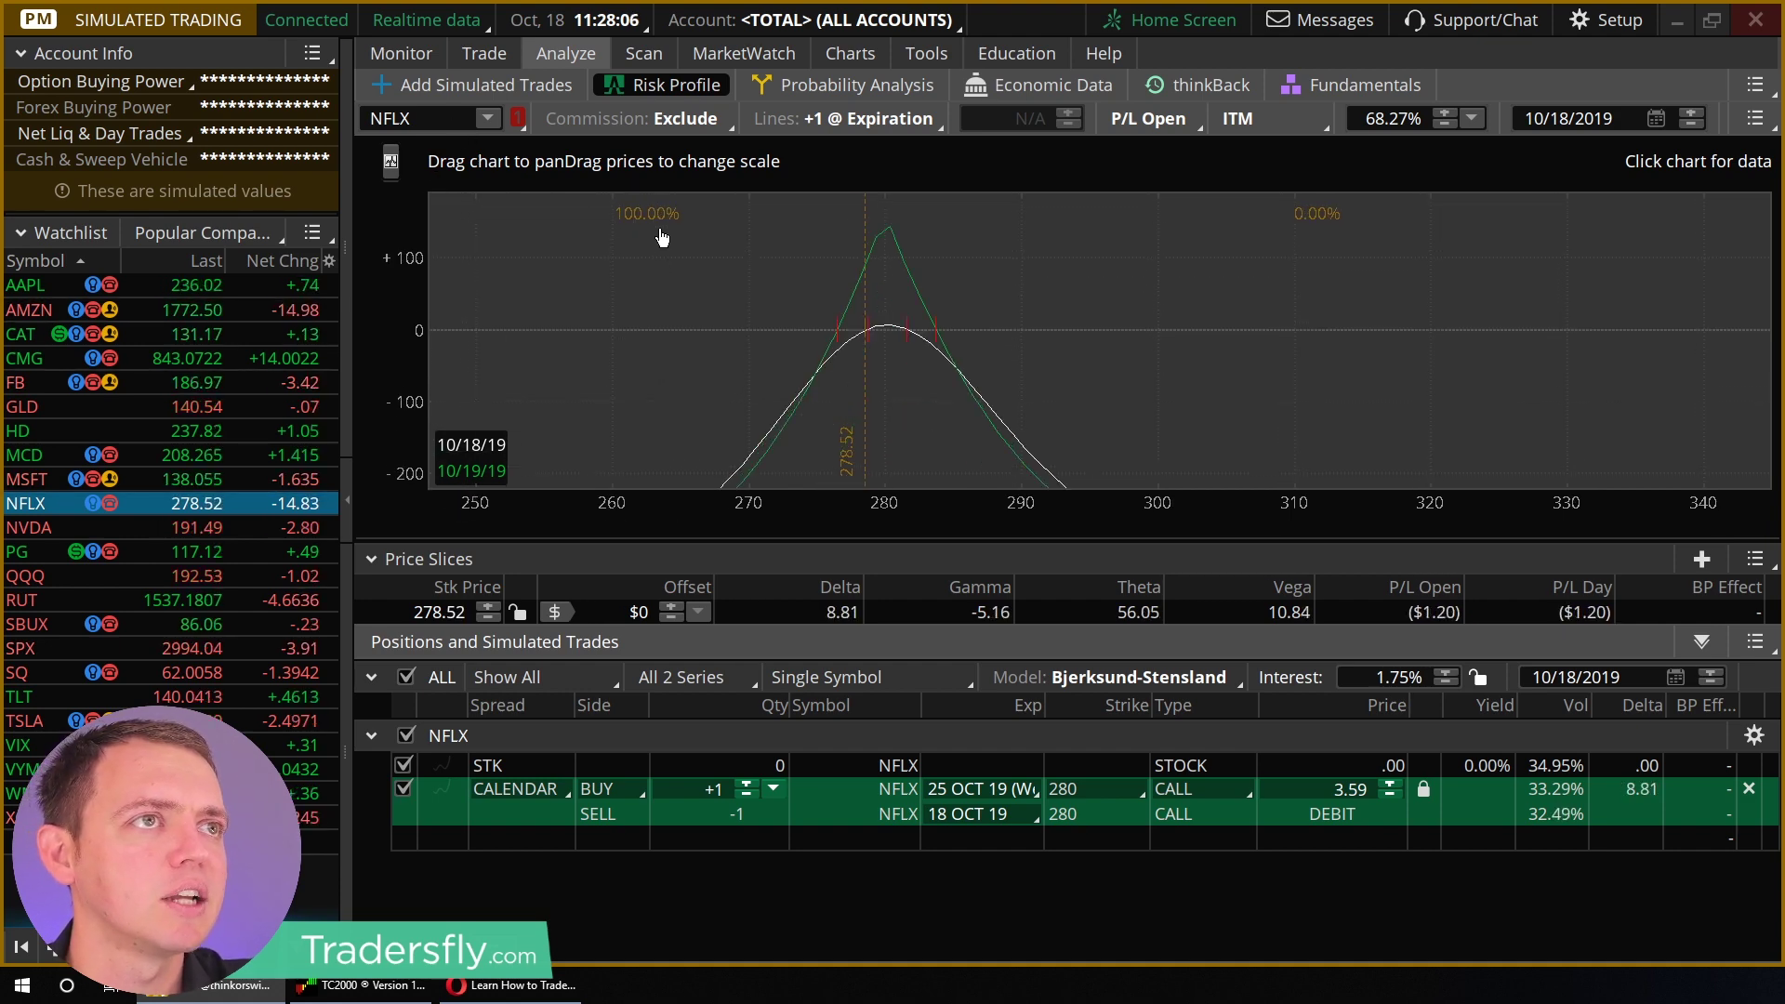
{"action": "left_click_drag", "start_coordinate": [1028, 510], "coordinate": [761, 510]}
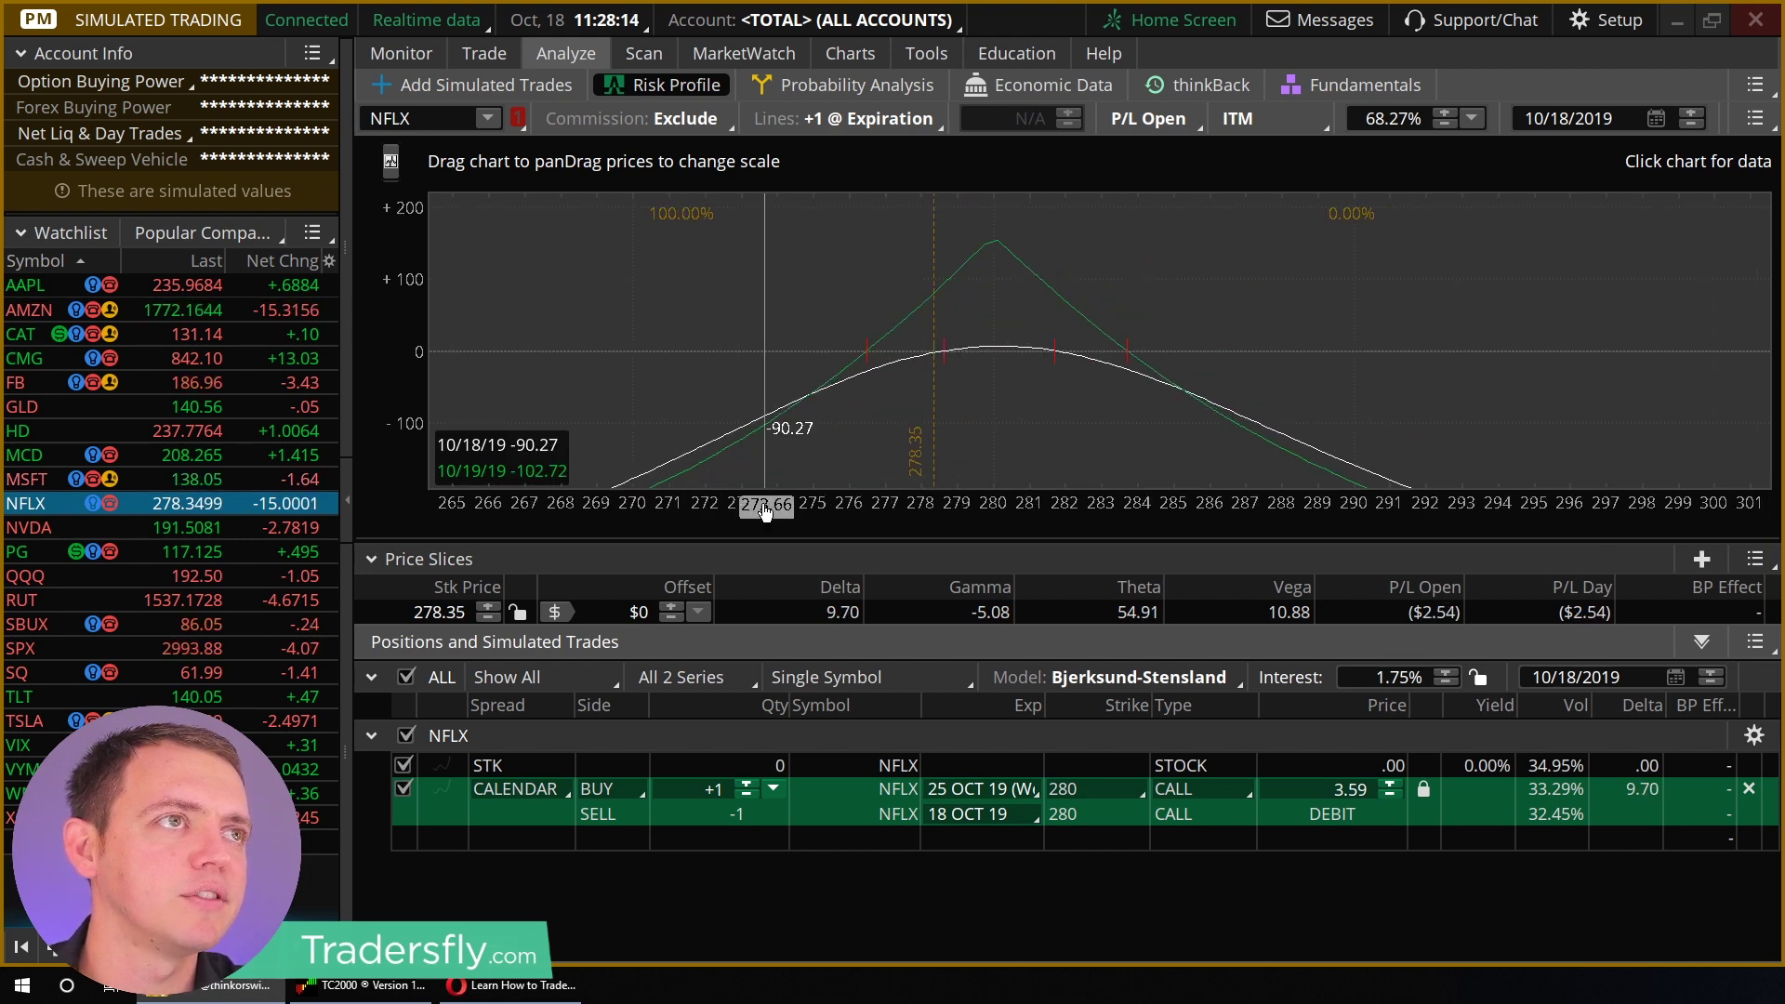
Step: Step the analysis date one day ahead and back to compare the calendar's delta and theta
{"action": "left_click", "coordinate": [1711, 671]}
{"action": "left_click", "coordinate": [1710, 683]}
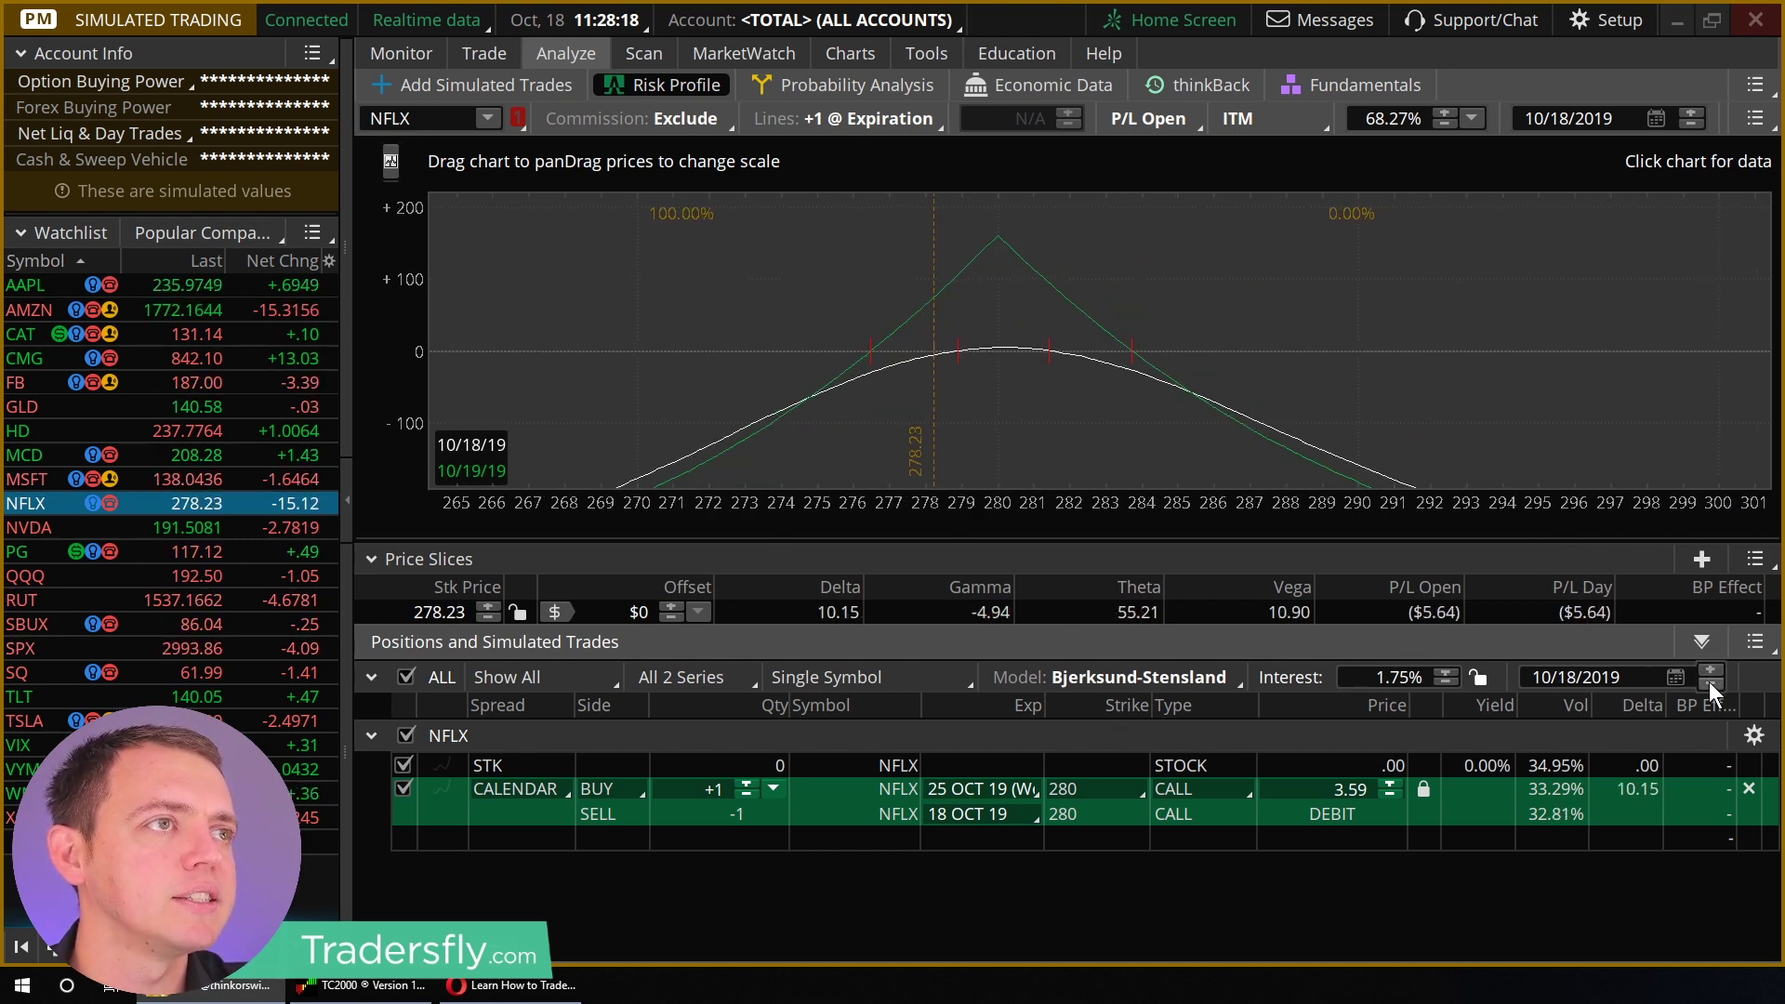
{"action": "left_click", "coordinate": [1710, 672]}
{"action": "left_click", "coordinate": [1710, 681]}
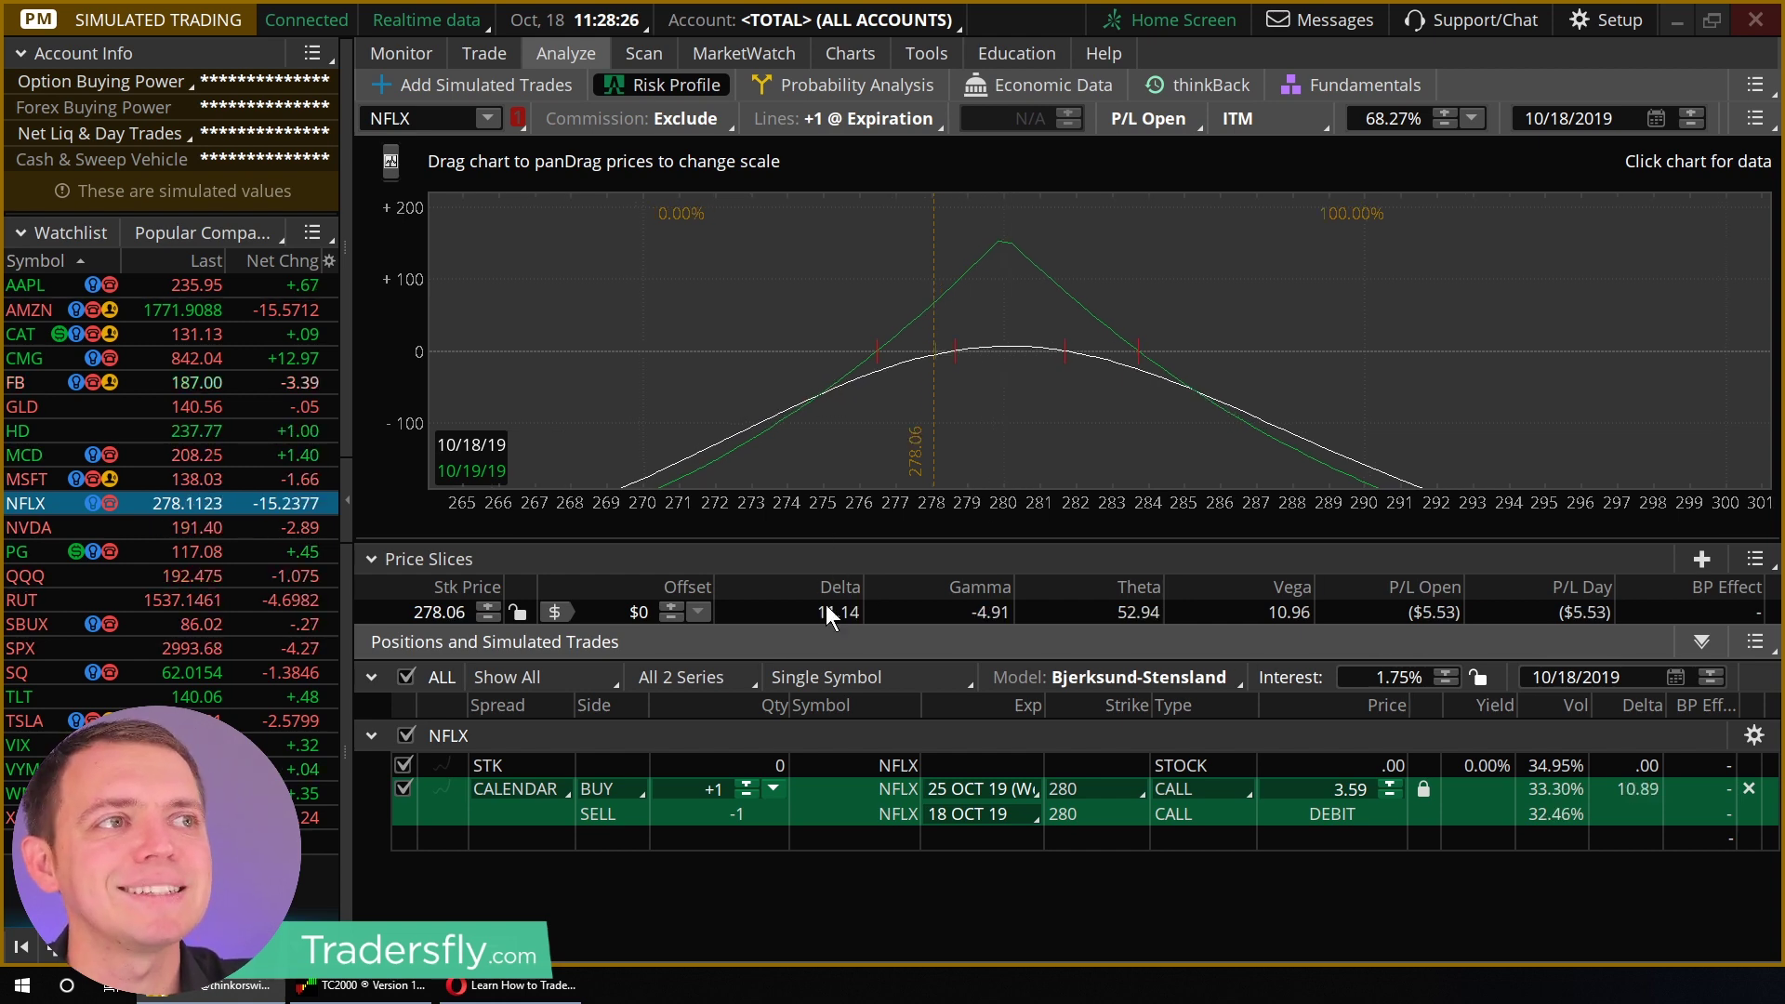
{"action": "left_click", "coordinate": [1009, 358]}
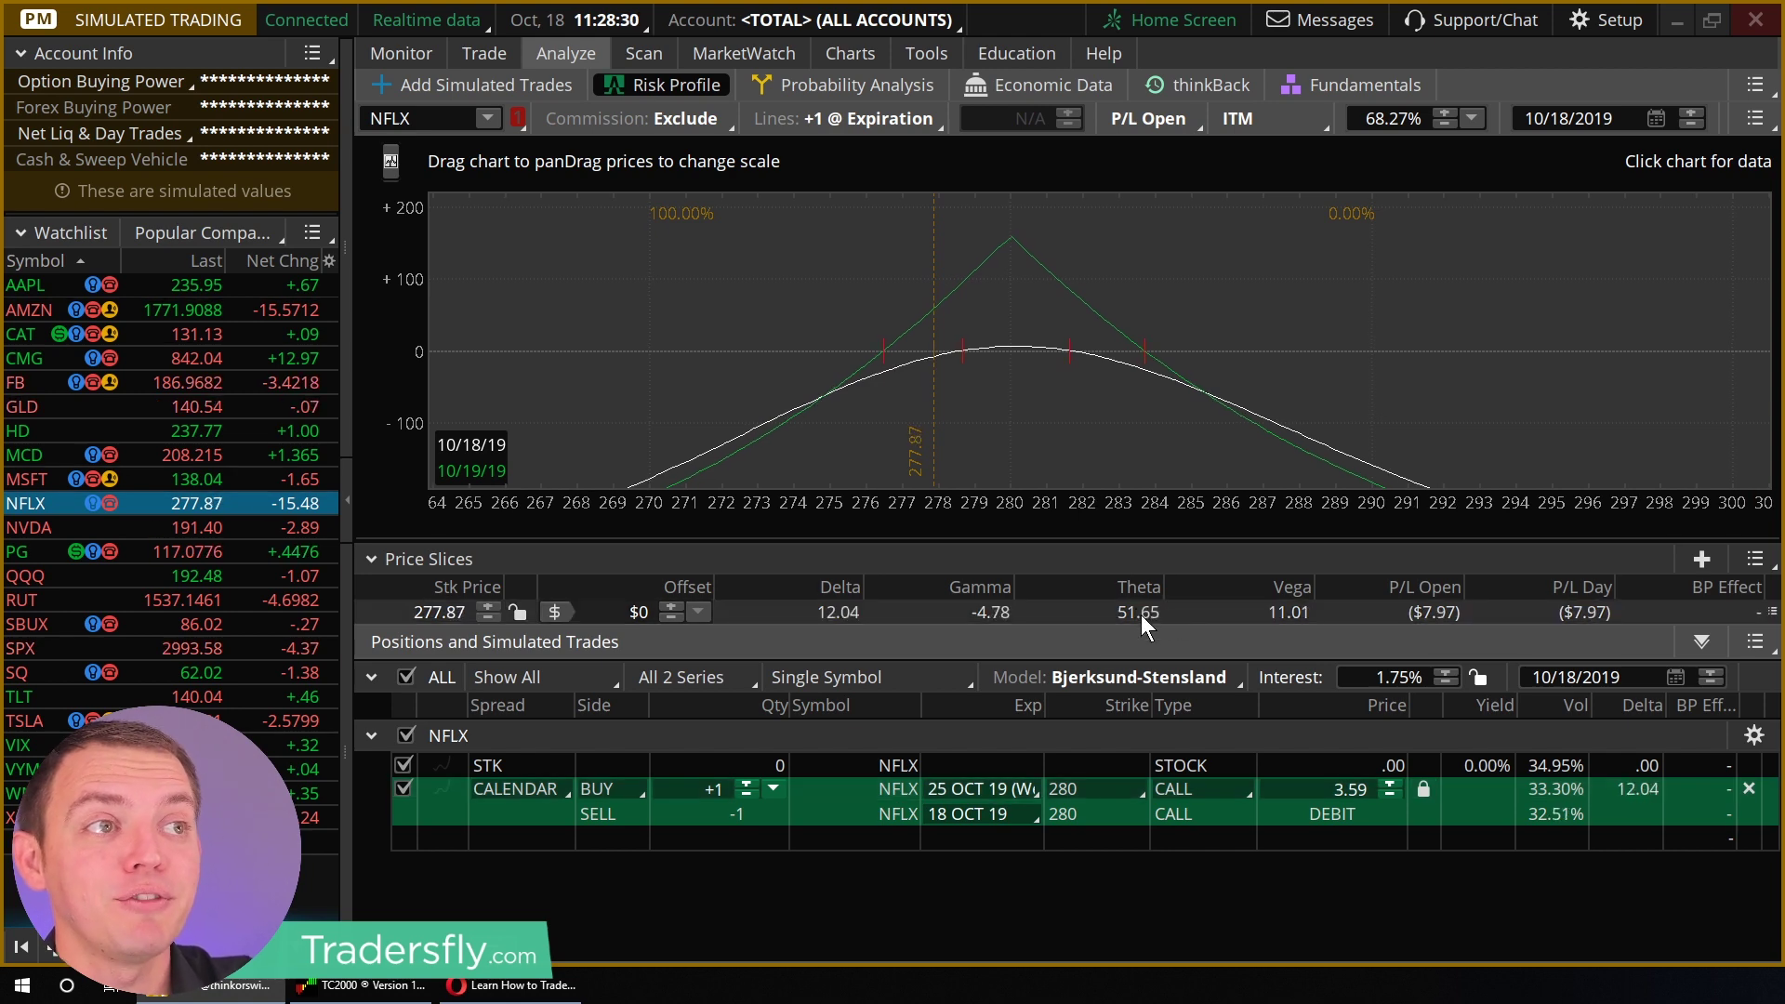
Step: Change the calendar's buy leg to 1 NOV 19 and sell leg to 25 OCT 19, unlock its price, and fit the payoff curve
{"action": "left_click", "coordinate": [1001, 793]}
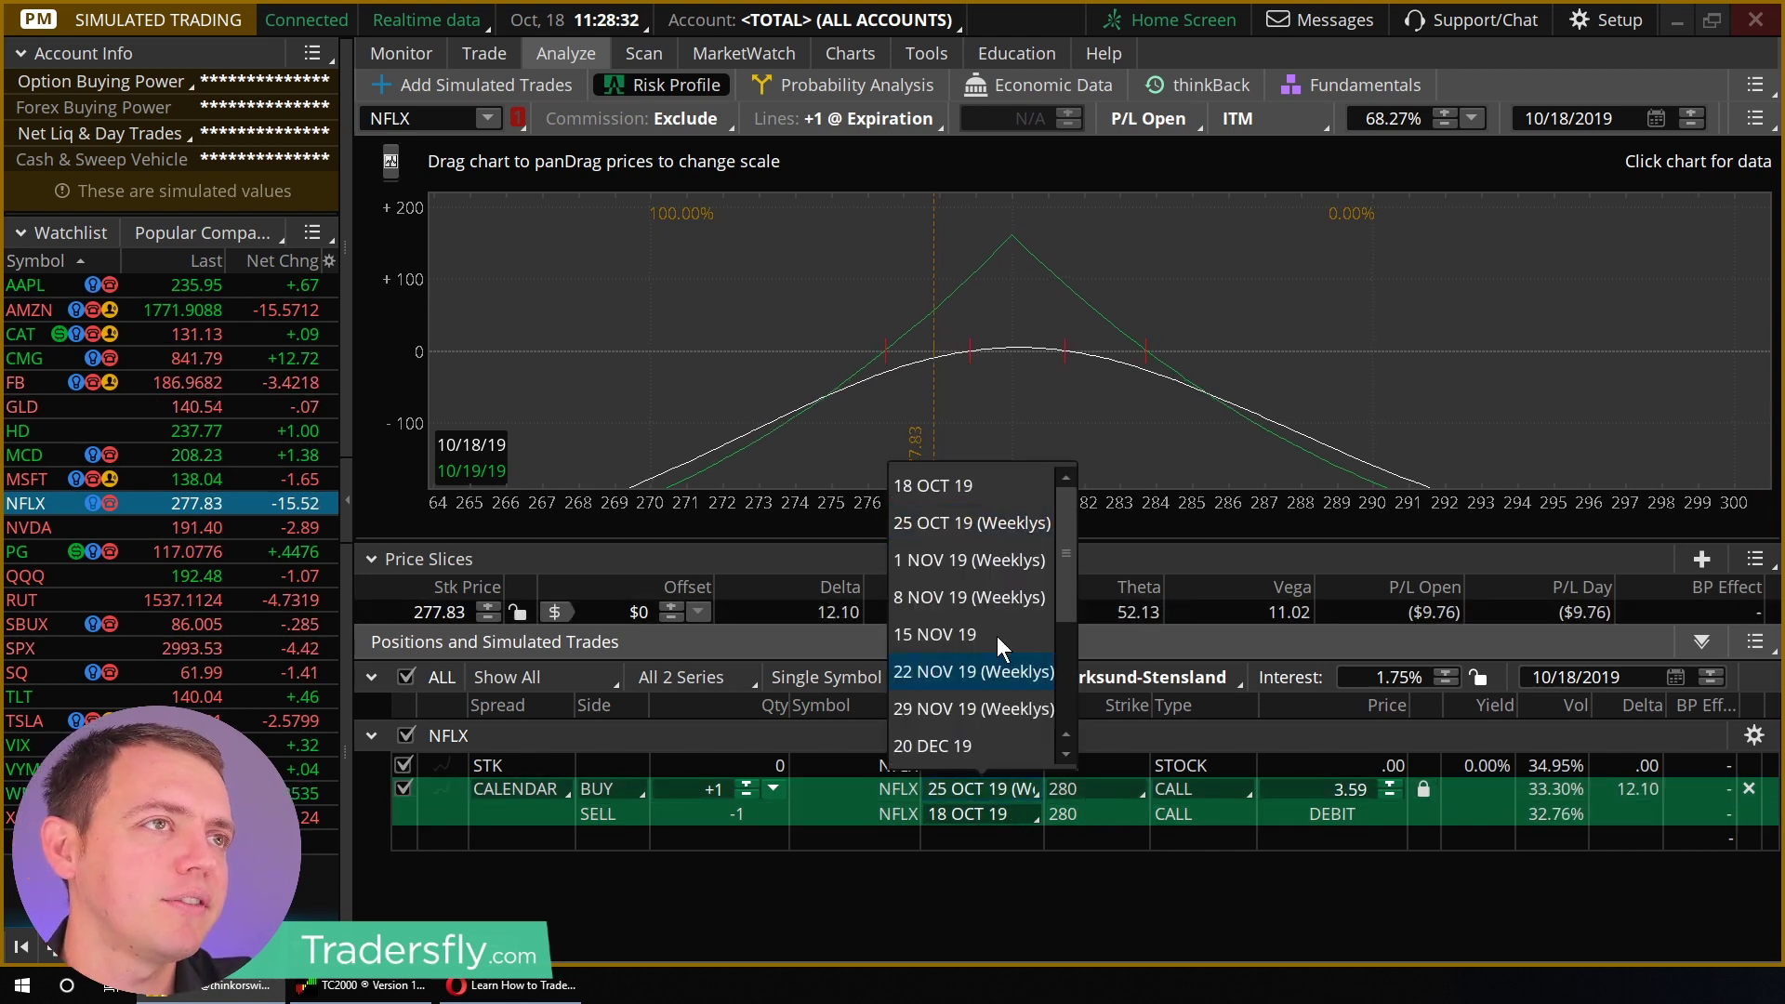
{"action": "left_click", "coordinate": [967, 561]}
{"action": "left_click", "coordinate": [979, 816]}
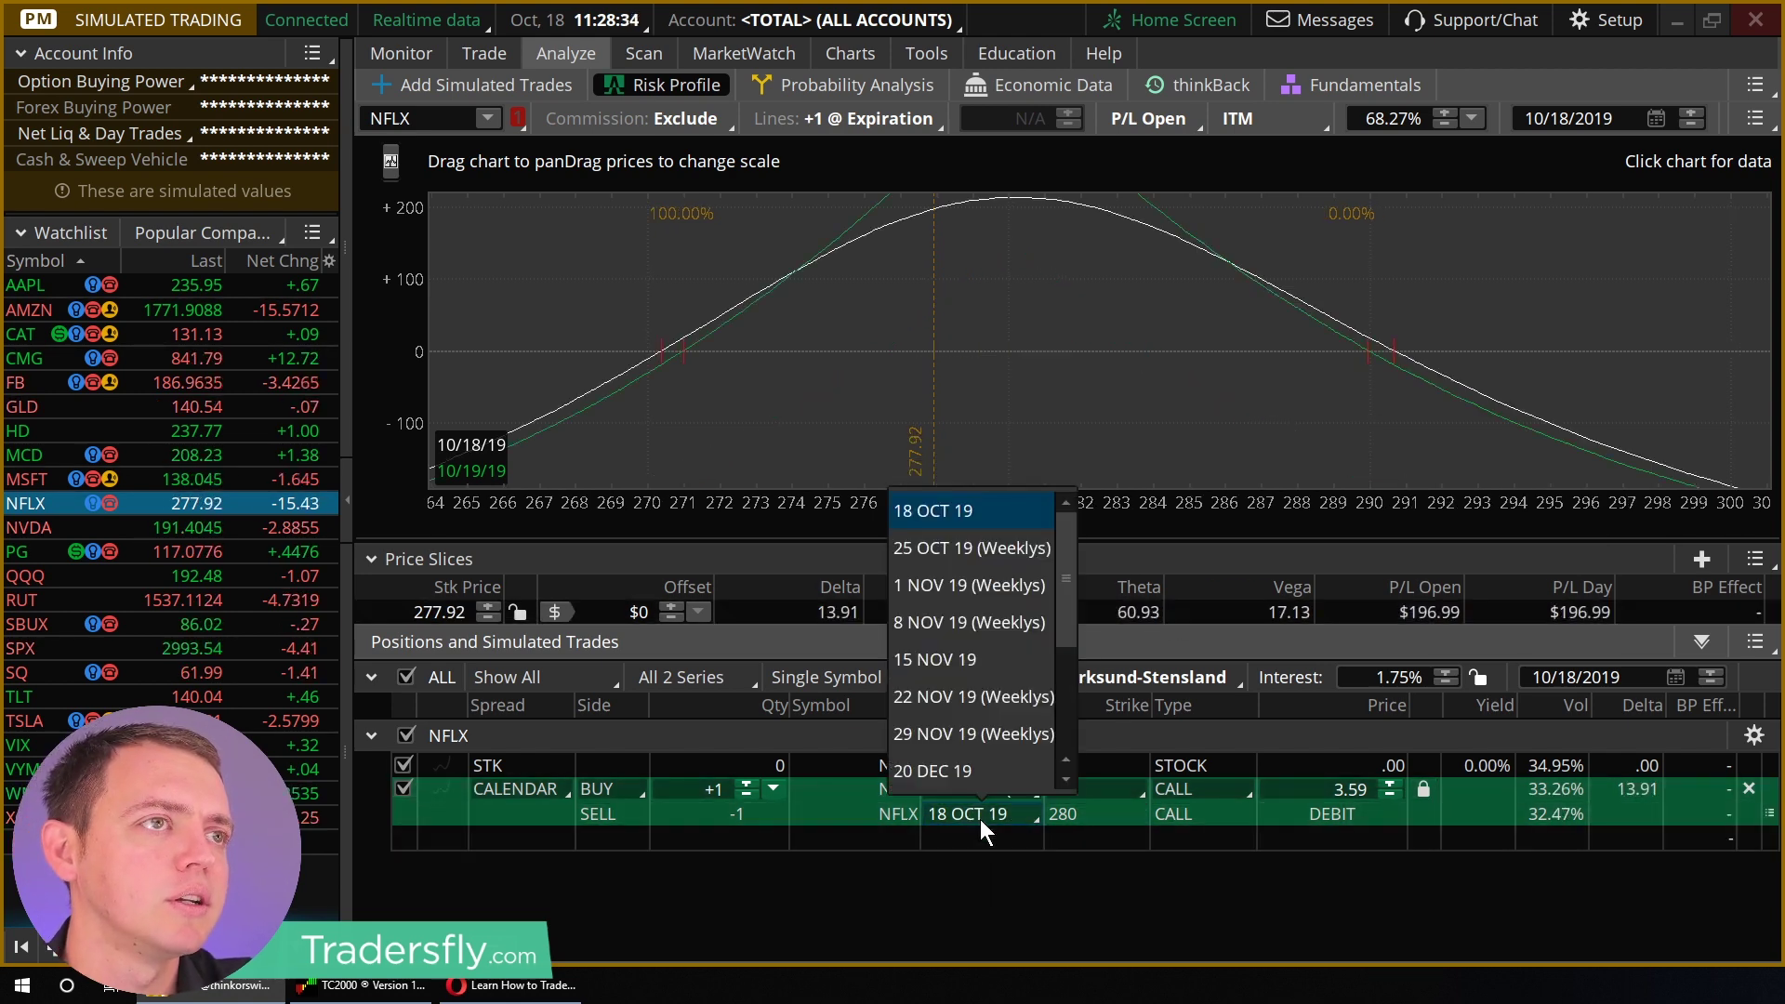
{"action": "left_click", "coordinate": [948, 548]}
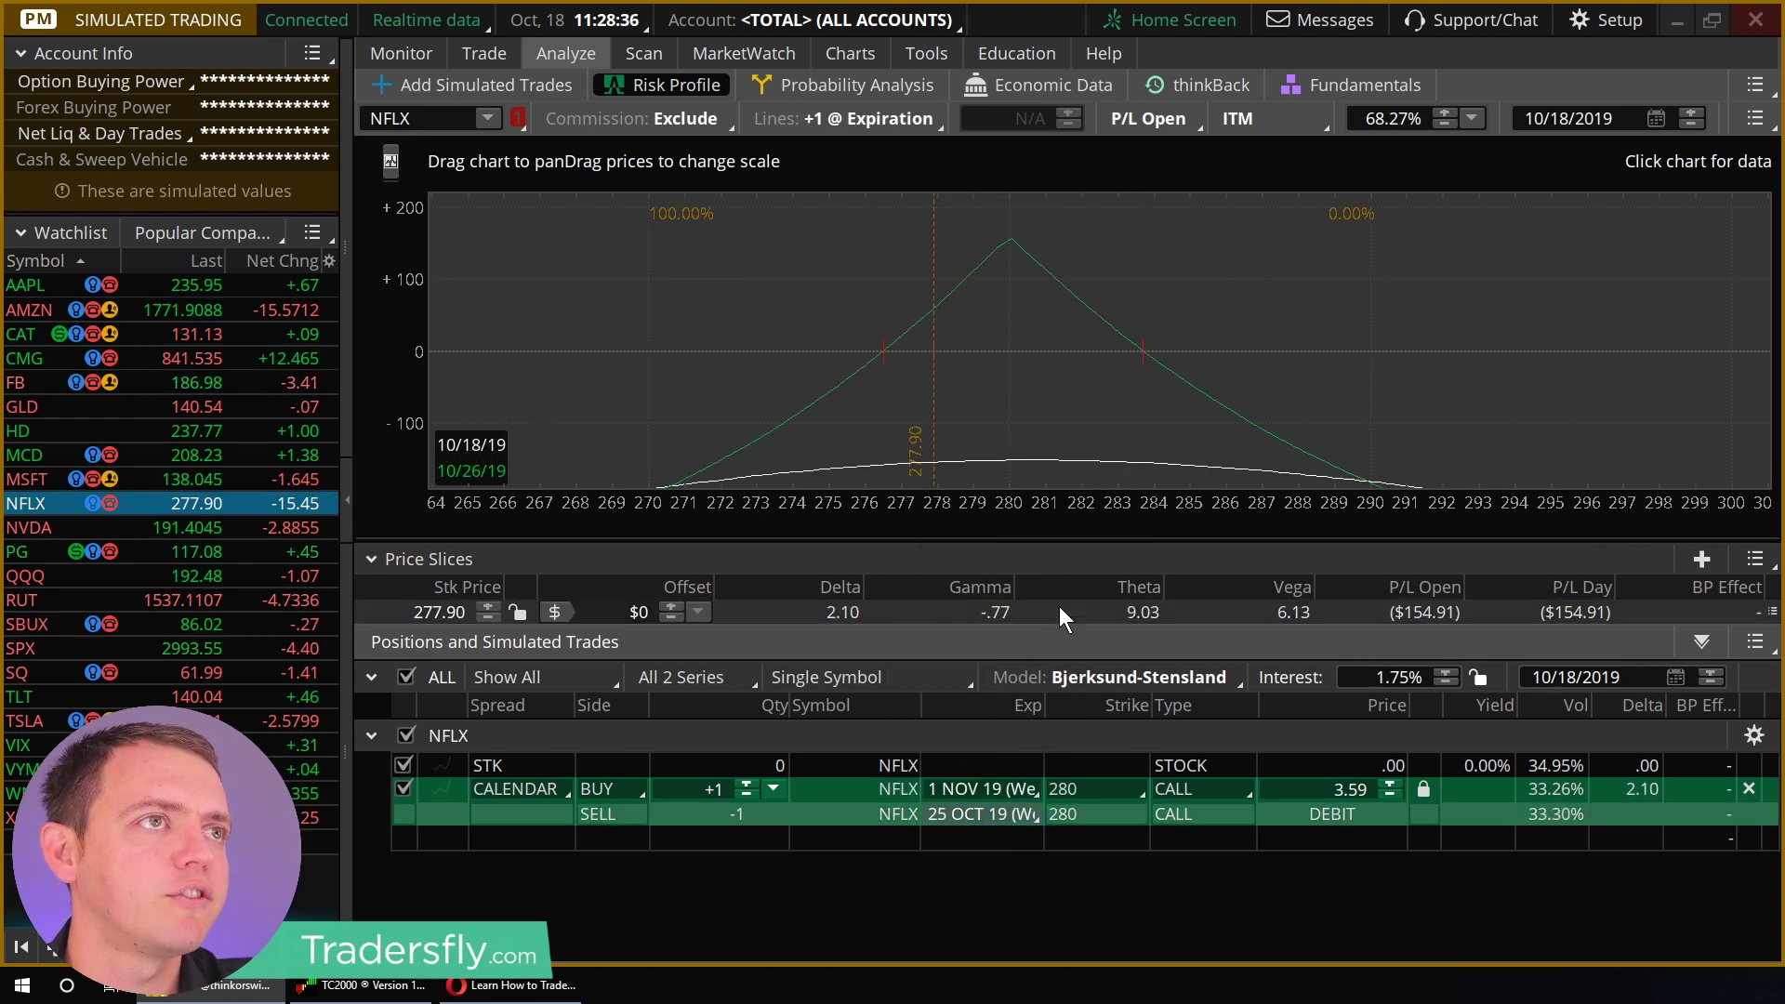
{"action": "left_click", "coordinate": [1423, 790]}
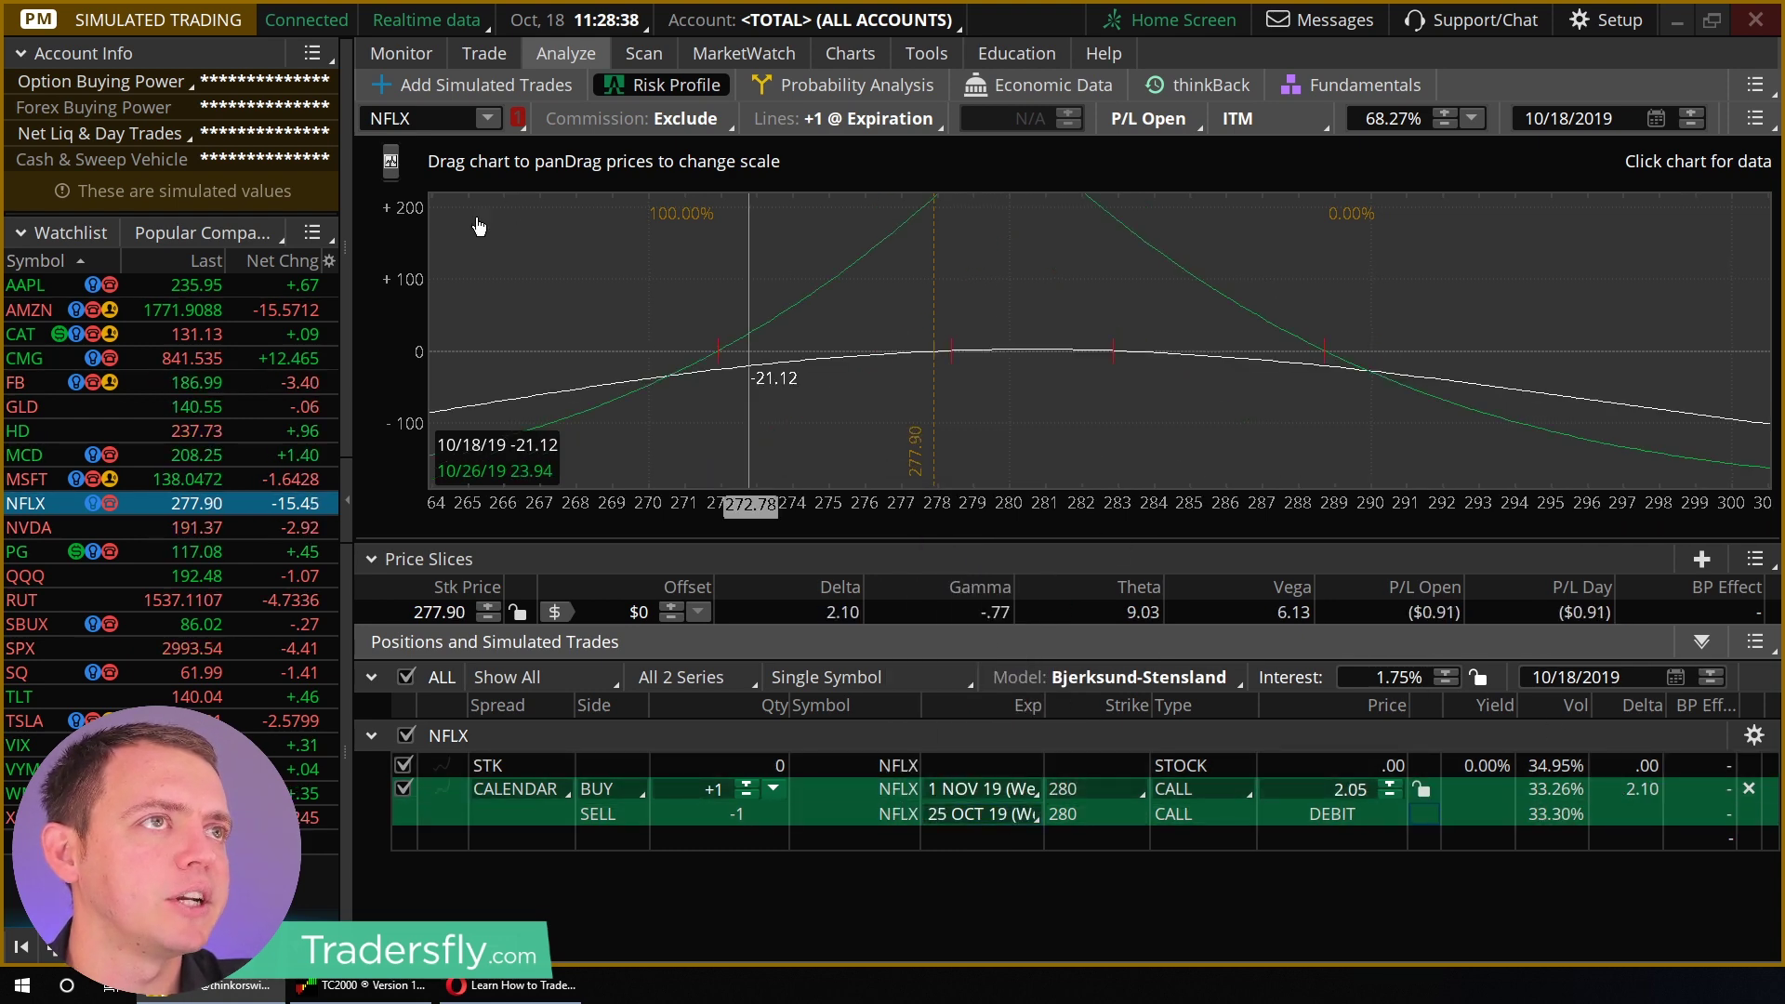
{"action": "left_click", "coordinate": [514, 319]}
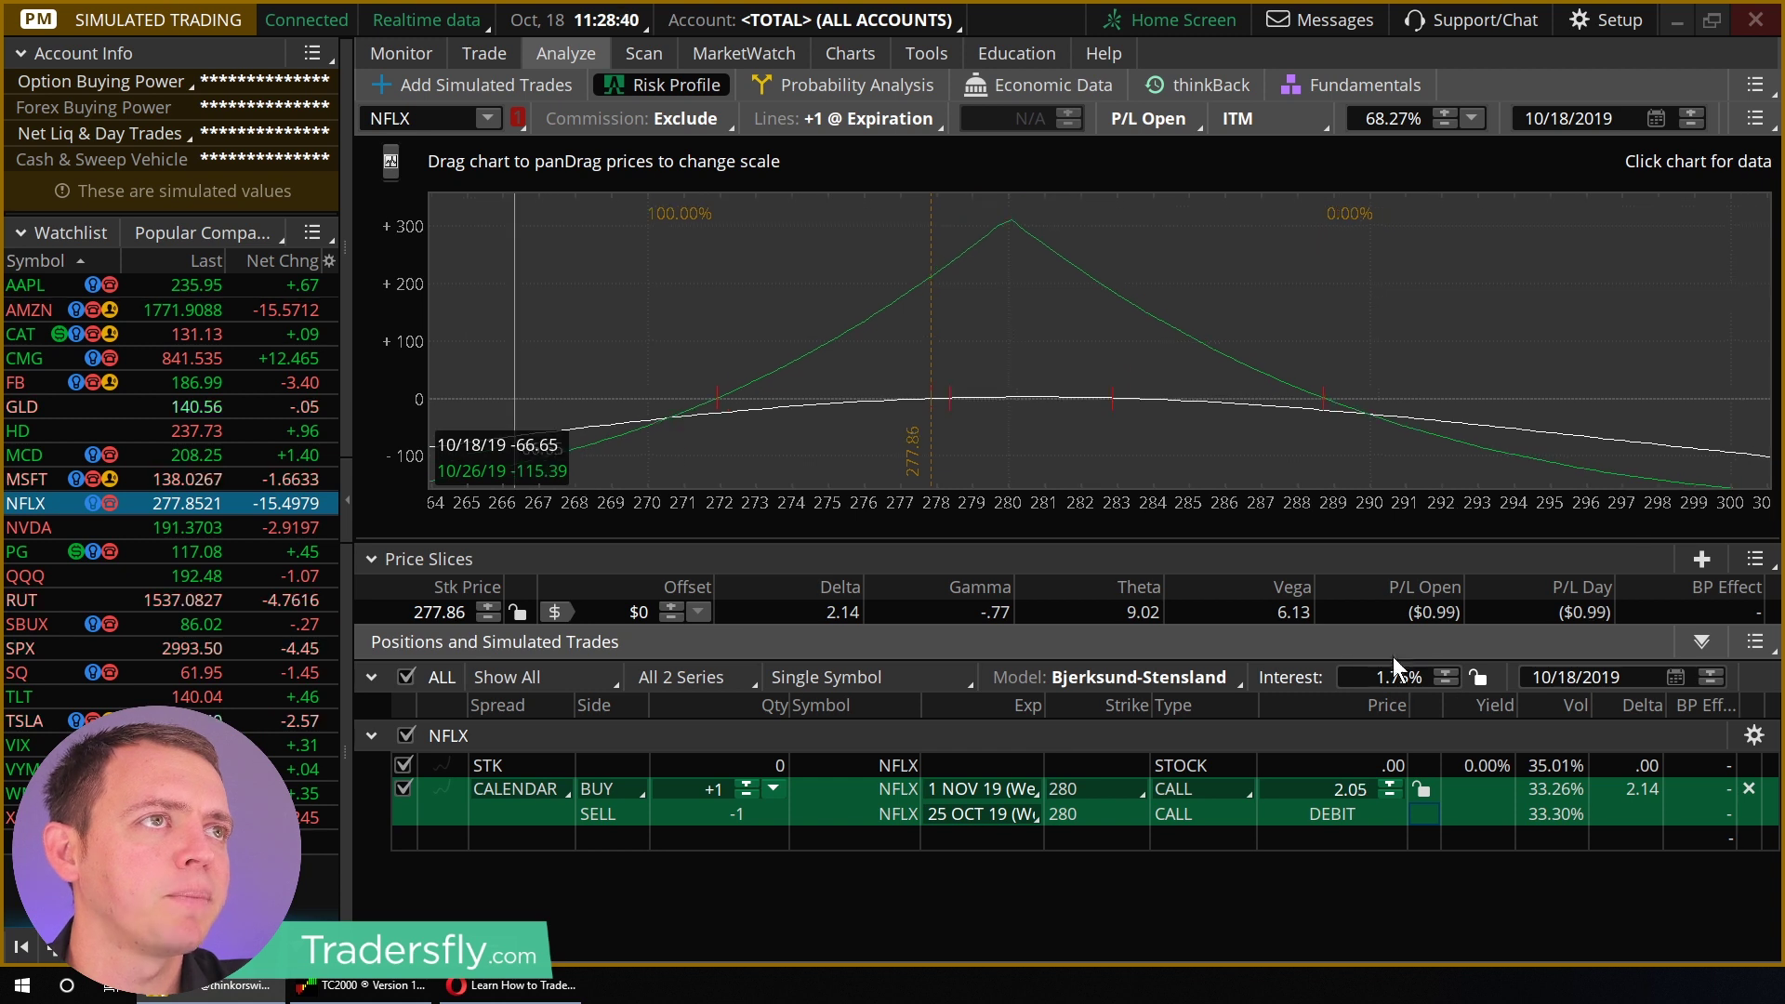
Step: Advance the analysis date to 10/24/2019 to examine the calendar's Greeks near expiration, and reset it to 10/18/2019
{"action": "left_click", "coordinate": [1710, 669]}
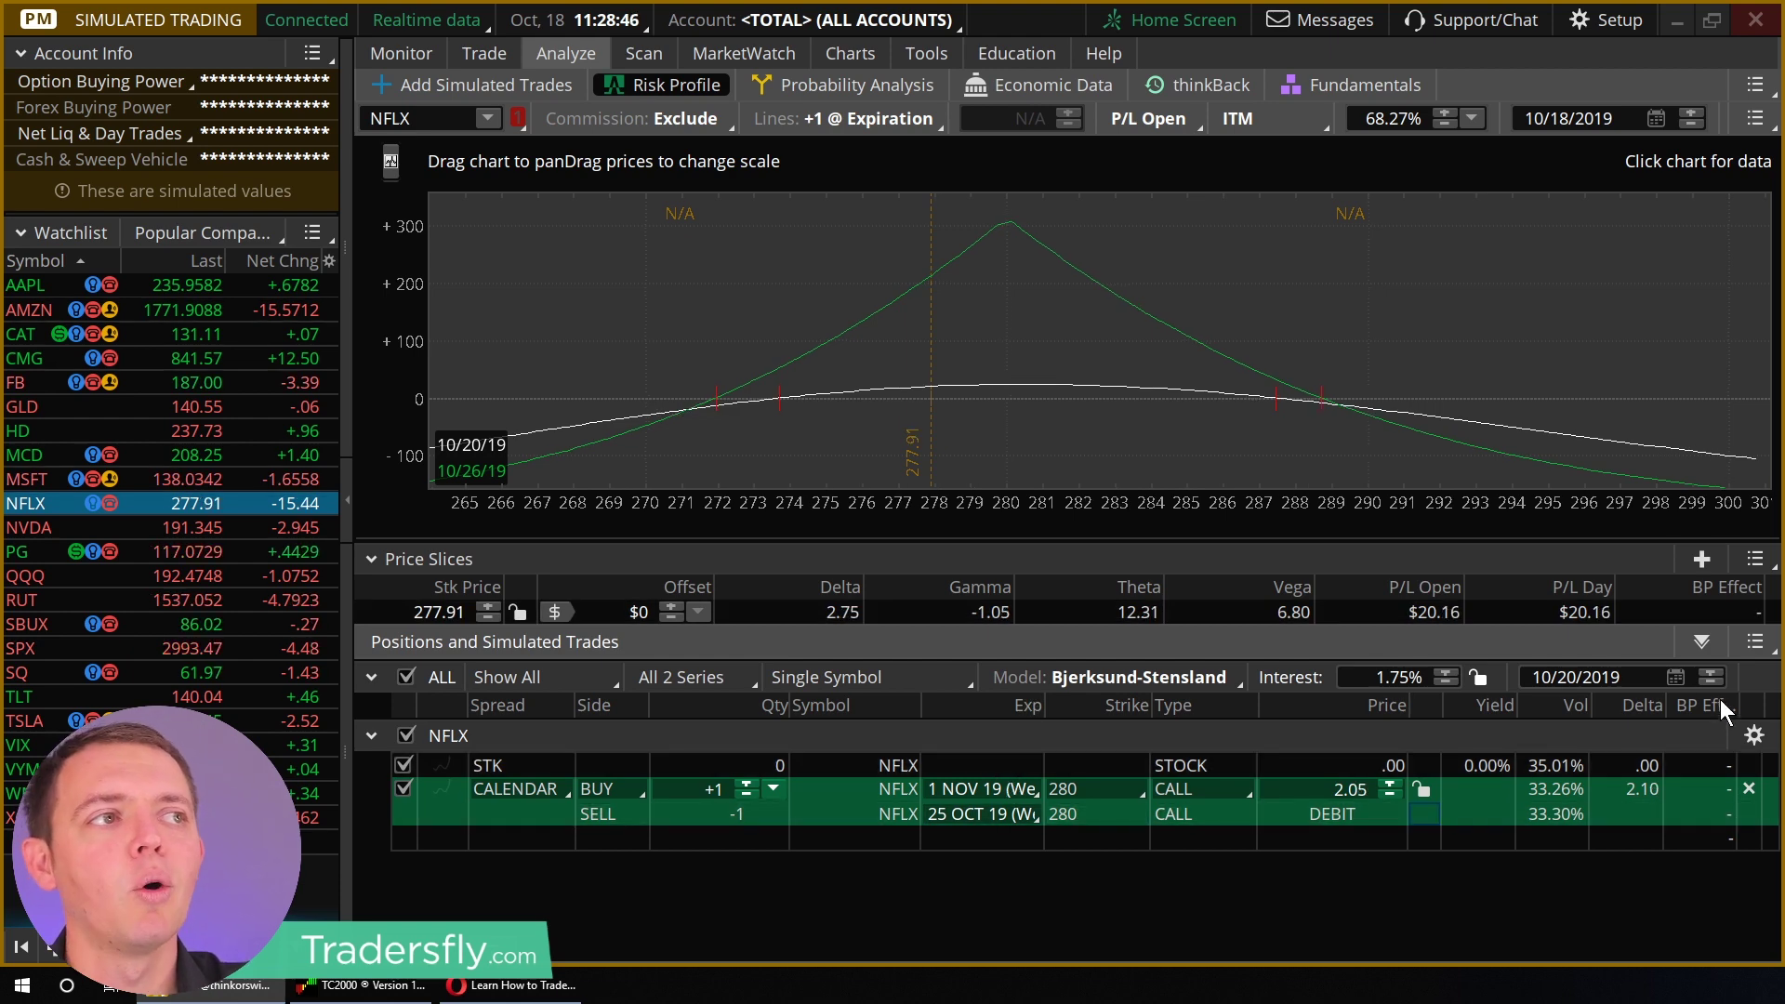
{"action": "left_click", "coordinate": [1712, 669]}
{"action": "left_click", "coordinate": [1712, 670]}
{"action": "left_click", "coordinate": [1712, 670]}
{"action": "left_click", "coordinate": [1711, 670]}
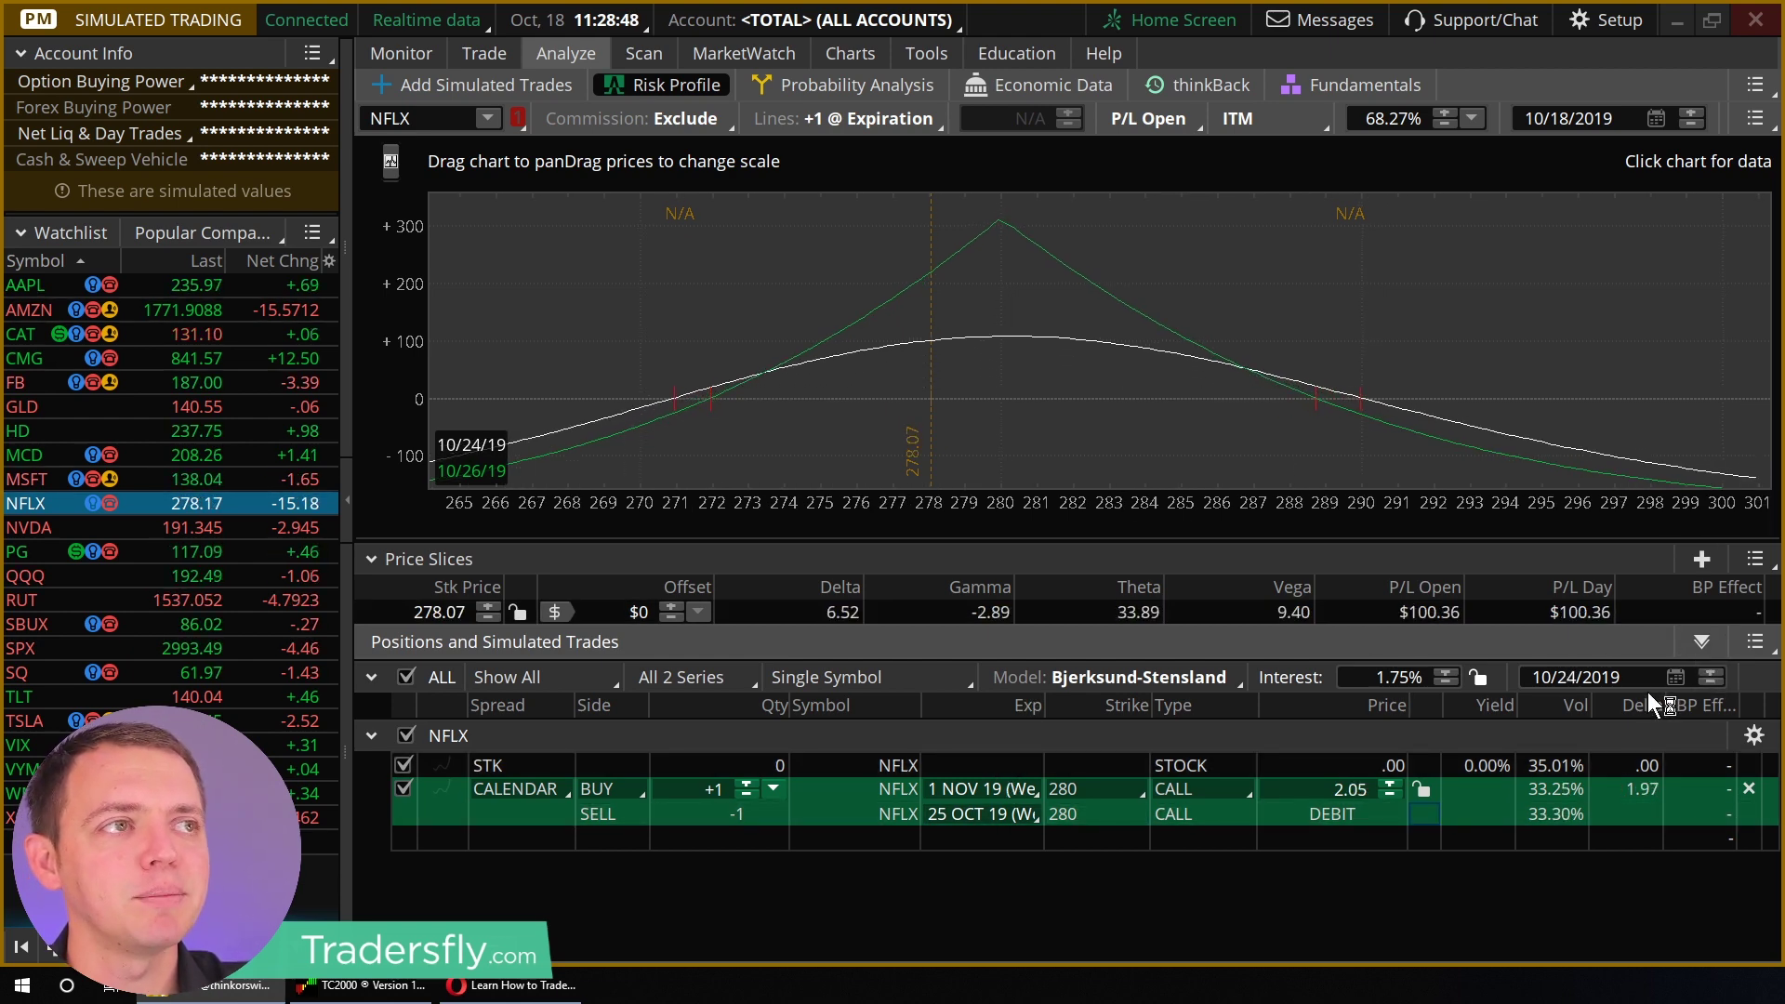
{"action": "left_click", "coordinate": [1674, 679]}
{"action": "left_click", "coordinate": [1605, 642]}
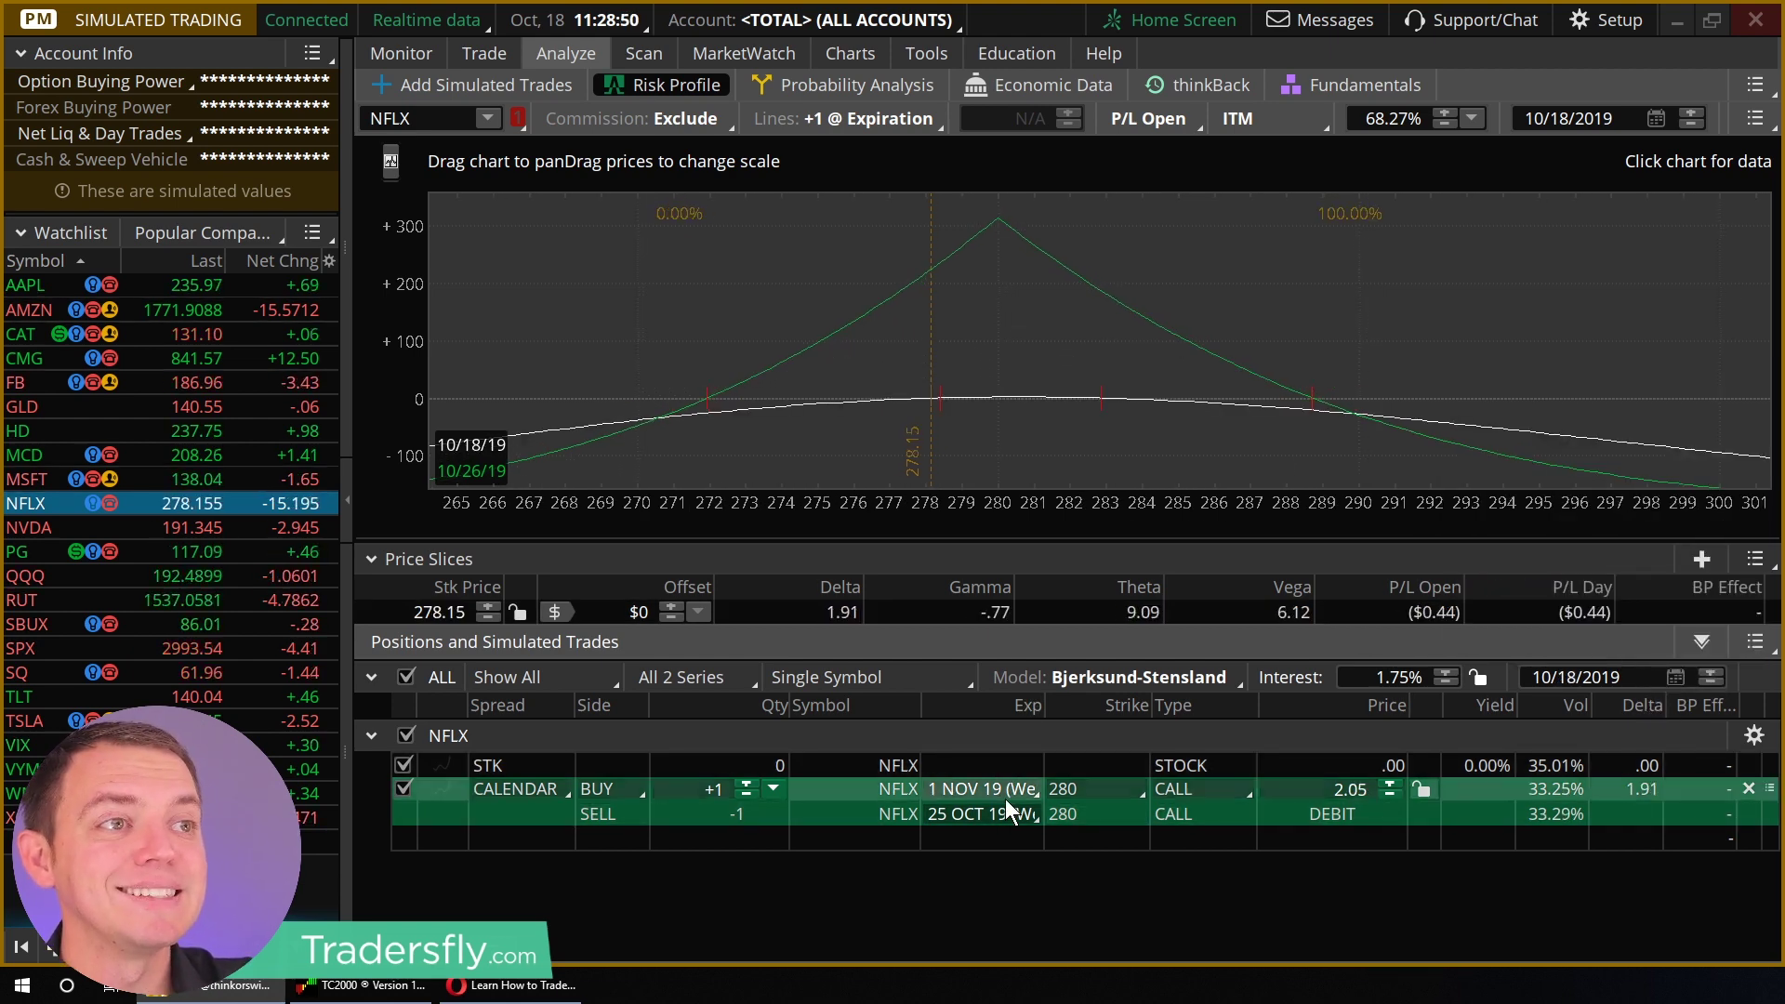
Step: Set the calendar's buy leg back to 25 OCT 19 and its sell leg to 18 OCT 19
{"action": "left_click", "coordinate": [879, 678]}
{"action": "left_click", "coordinate": [879, 678]}
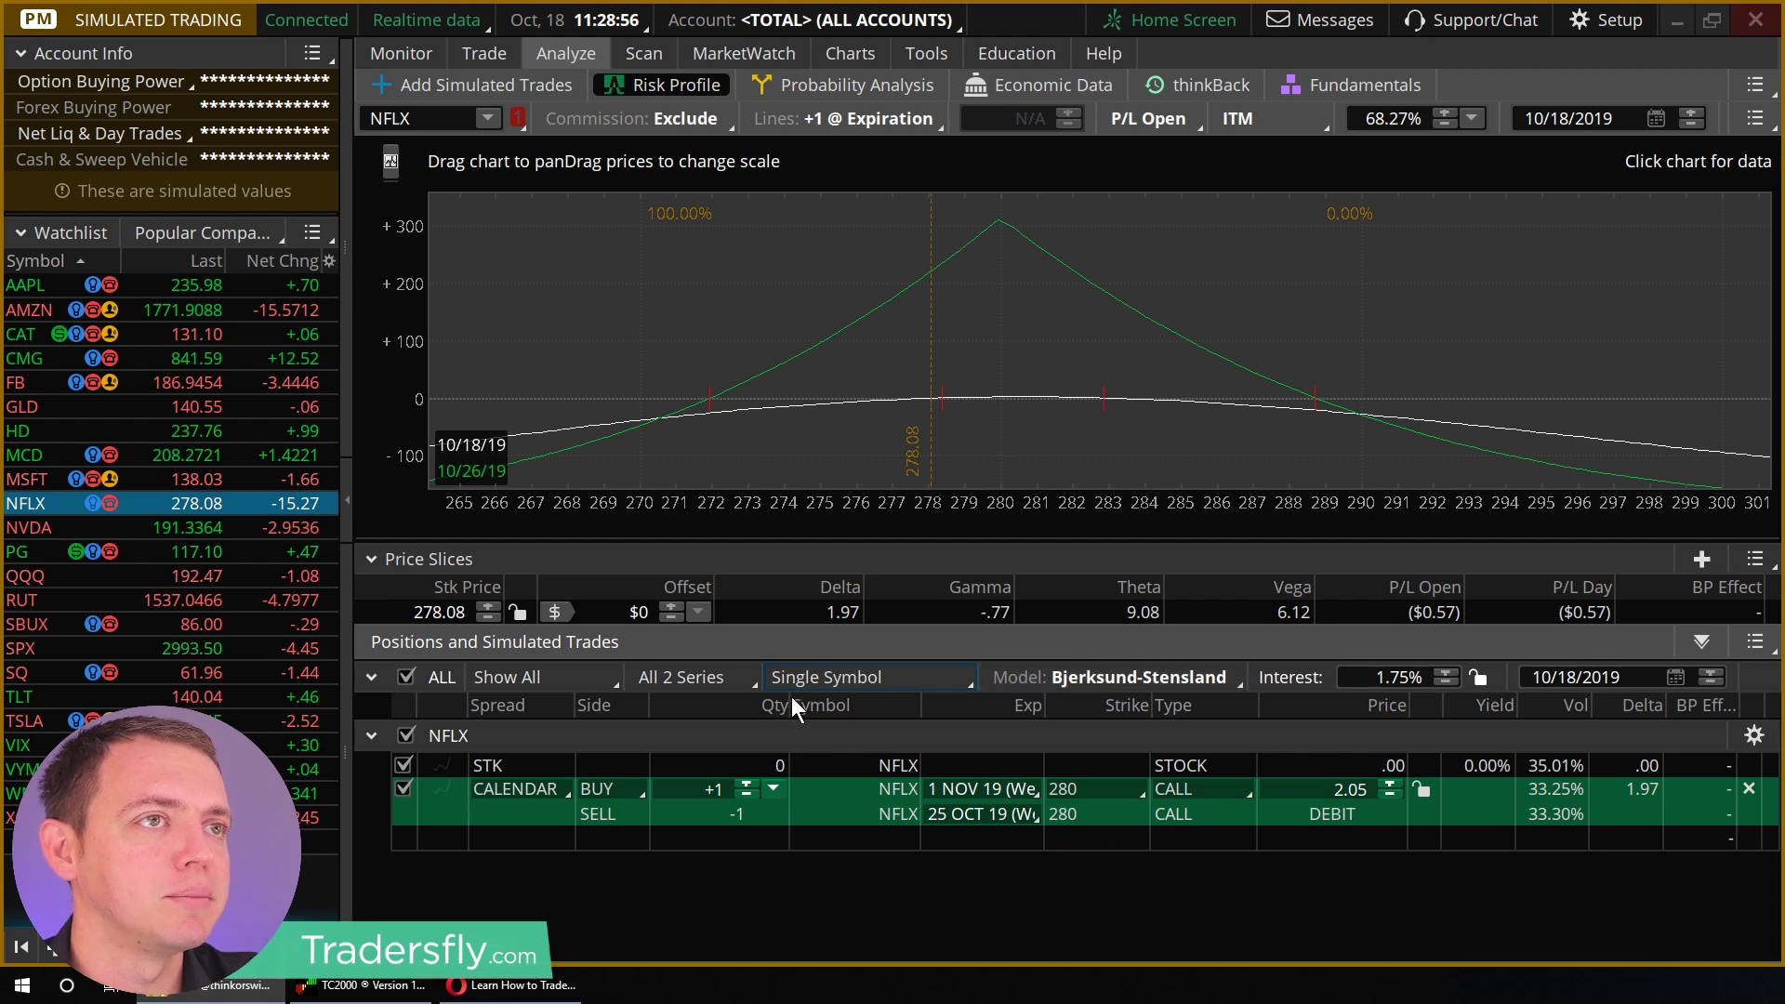
{"action": "left_click", "coordinate": [981, 789]}
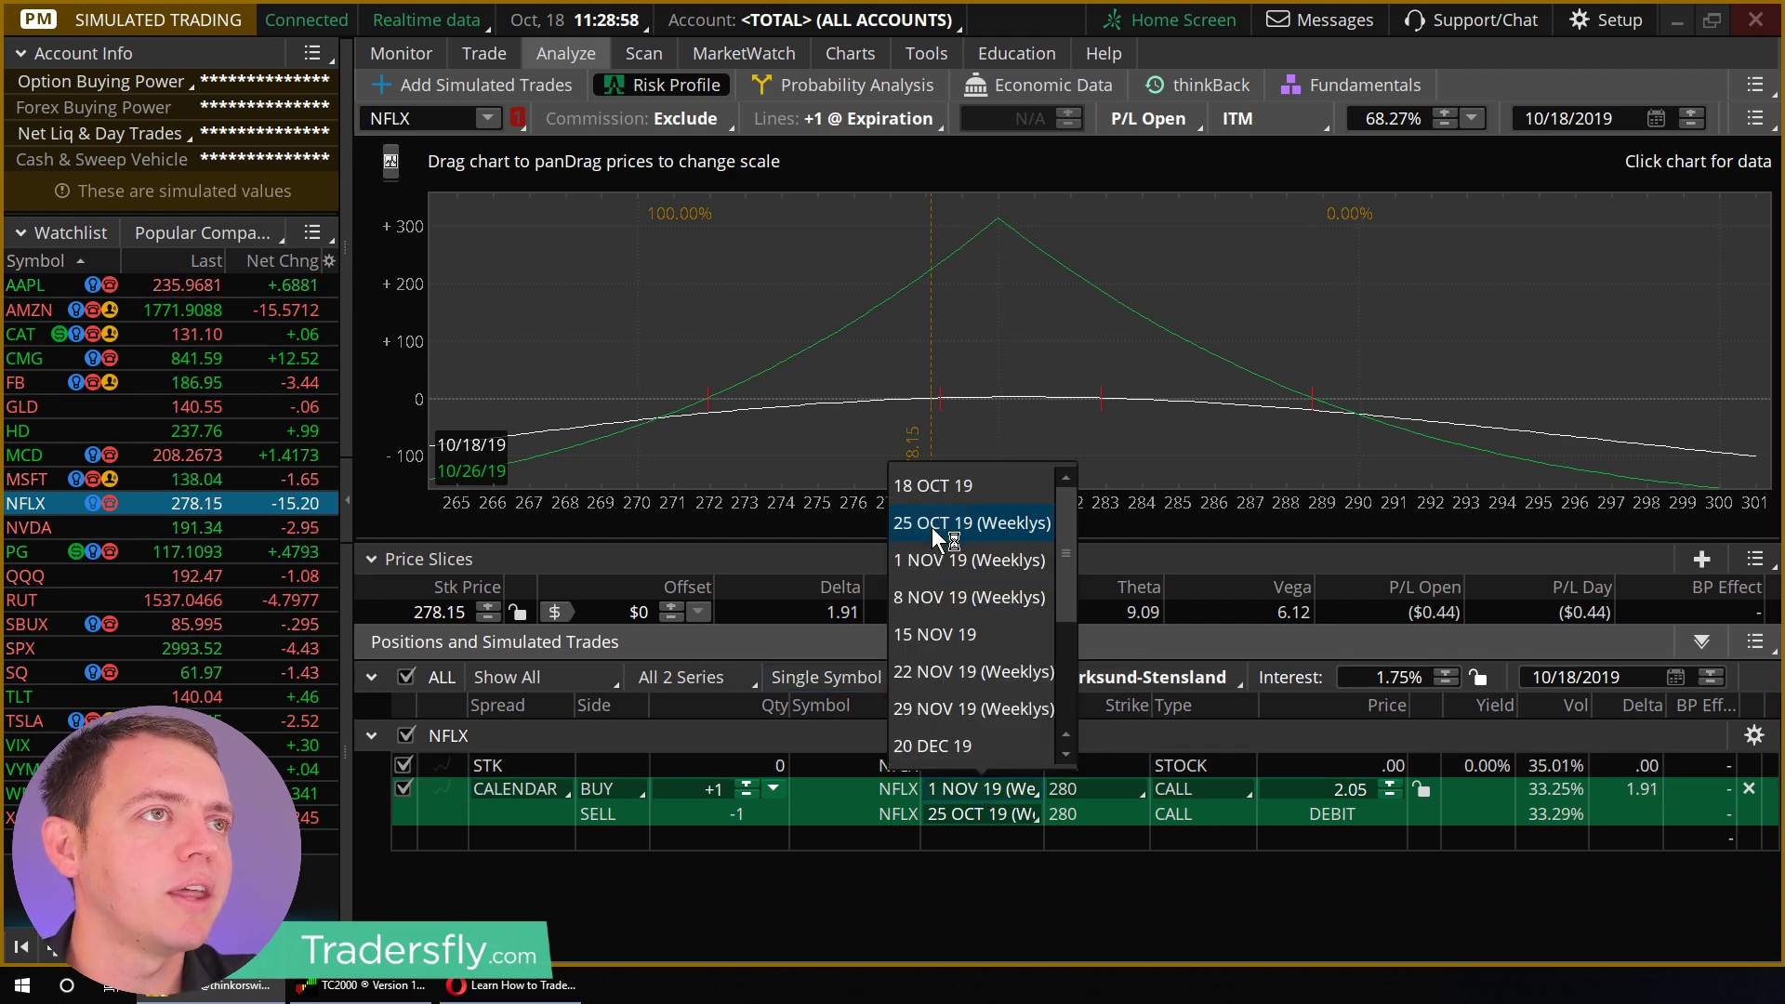
{"action": "left_click", "coordinate": [932, 523]}
{"action": "left_click", "coordinate": [960, 812]}
{"action": "left_click", "coordinate": [932, 511]}
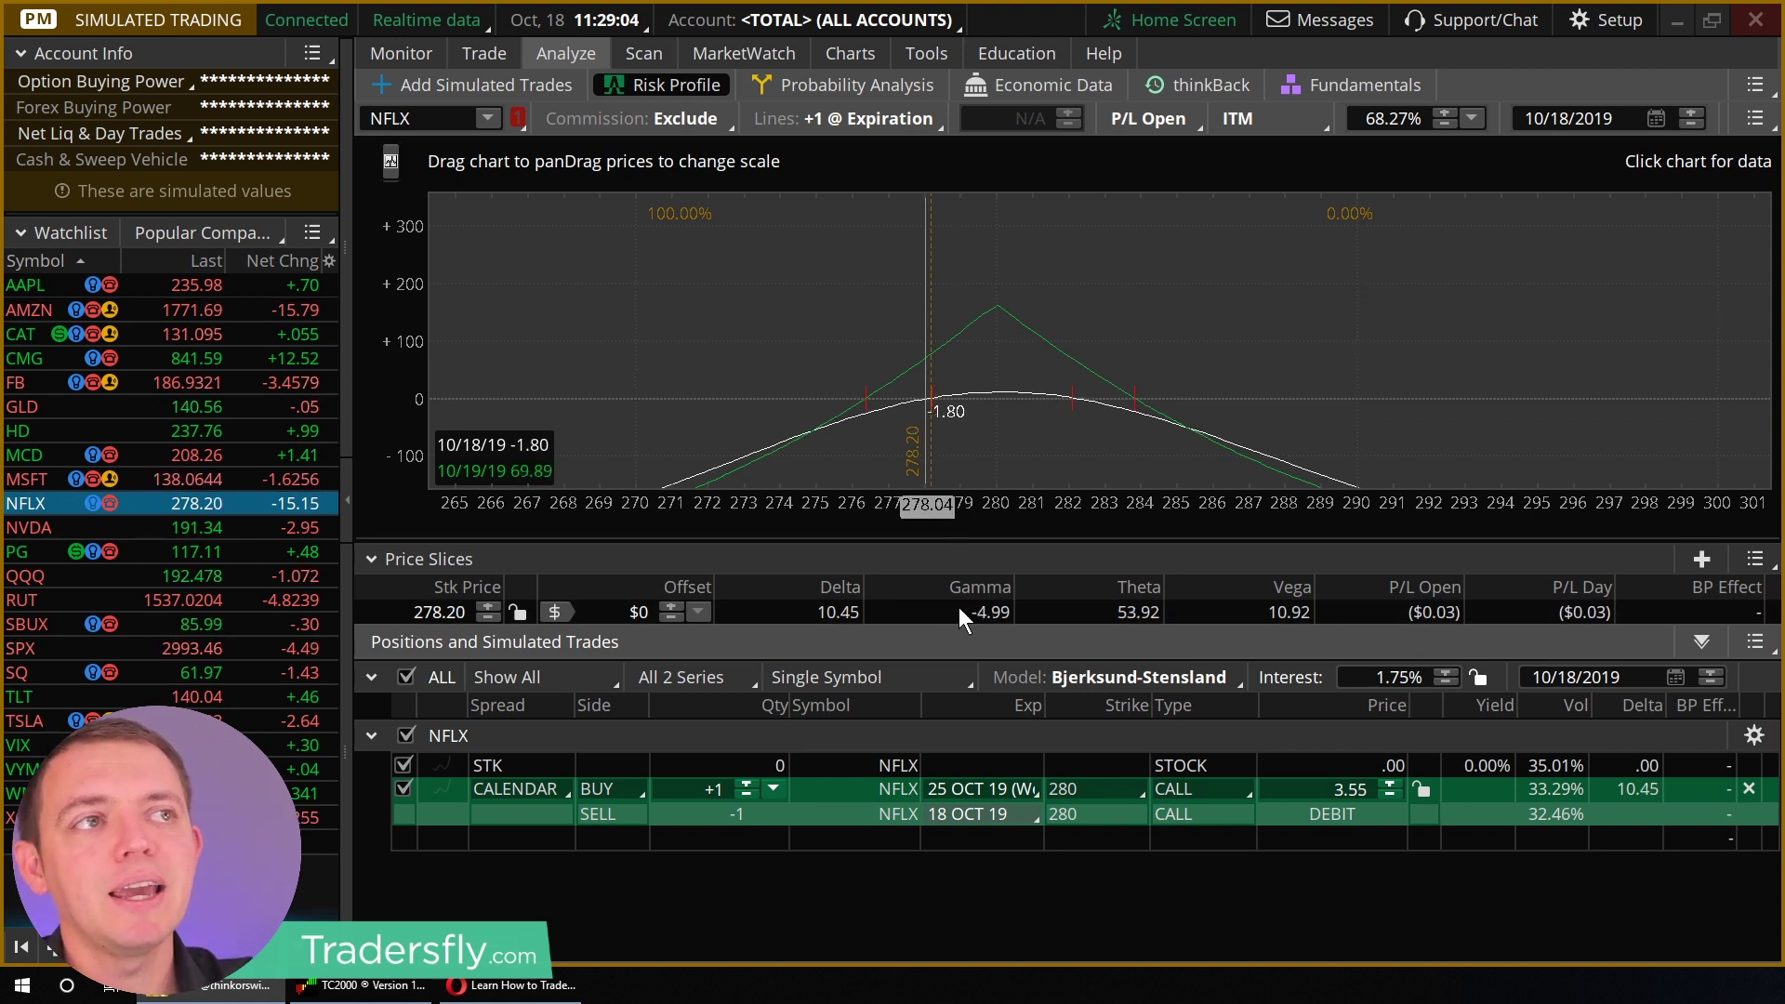
Step: Change the calendar's strike to 285 and check its Greeks one day ahead before restoring the 10/18/2019 analysis date
{"action": "left_click", "coordinate": [1102, 789]}
{"action": "left_click", "coordinate": [1136, 756]}
{"action": "left_click", "coordinate": [1136, 756]}
{"action": "left_click", "coordinate": [1104, 747]}
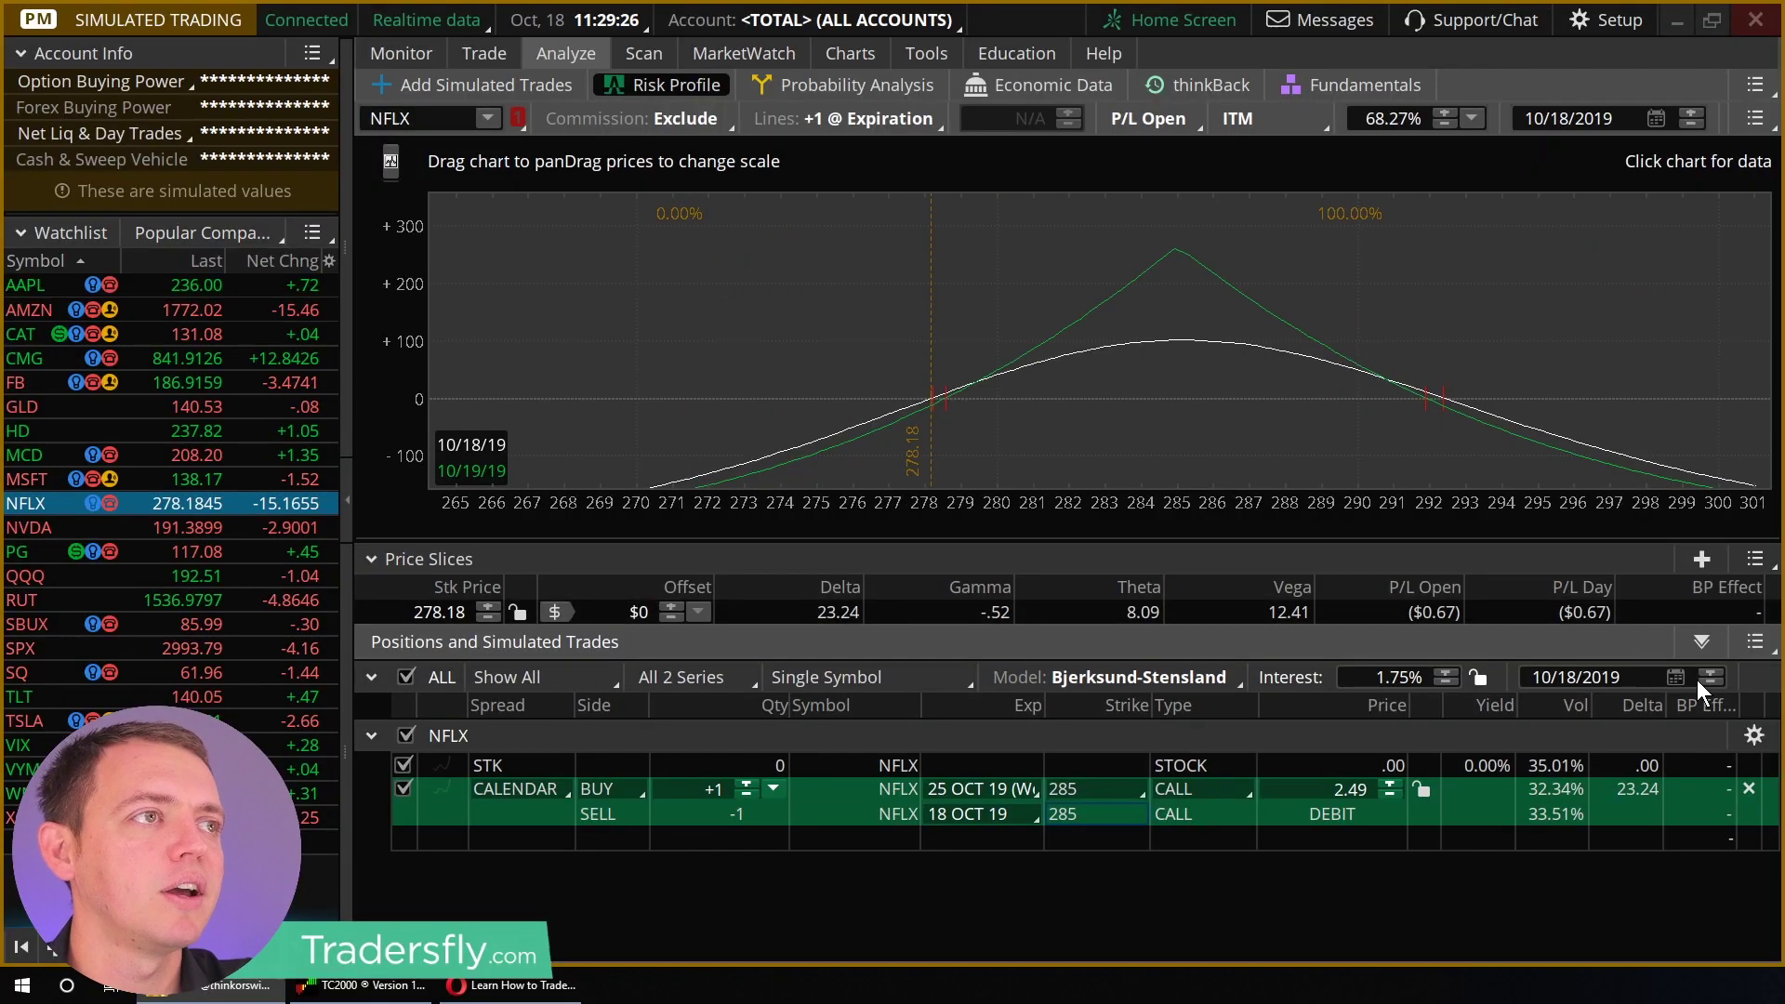
{"action": "left_click", "coordinate": [1714, 668]}
{"action": "left_click", "coordinate": [1712, 682]}
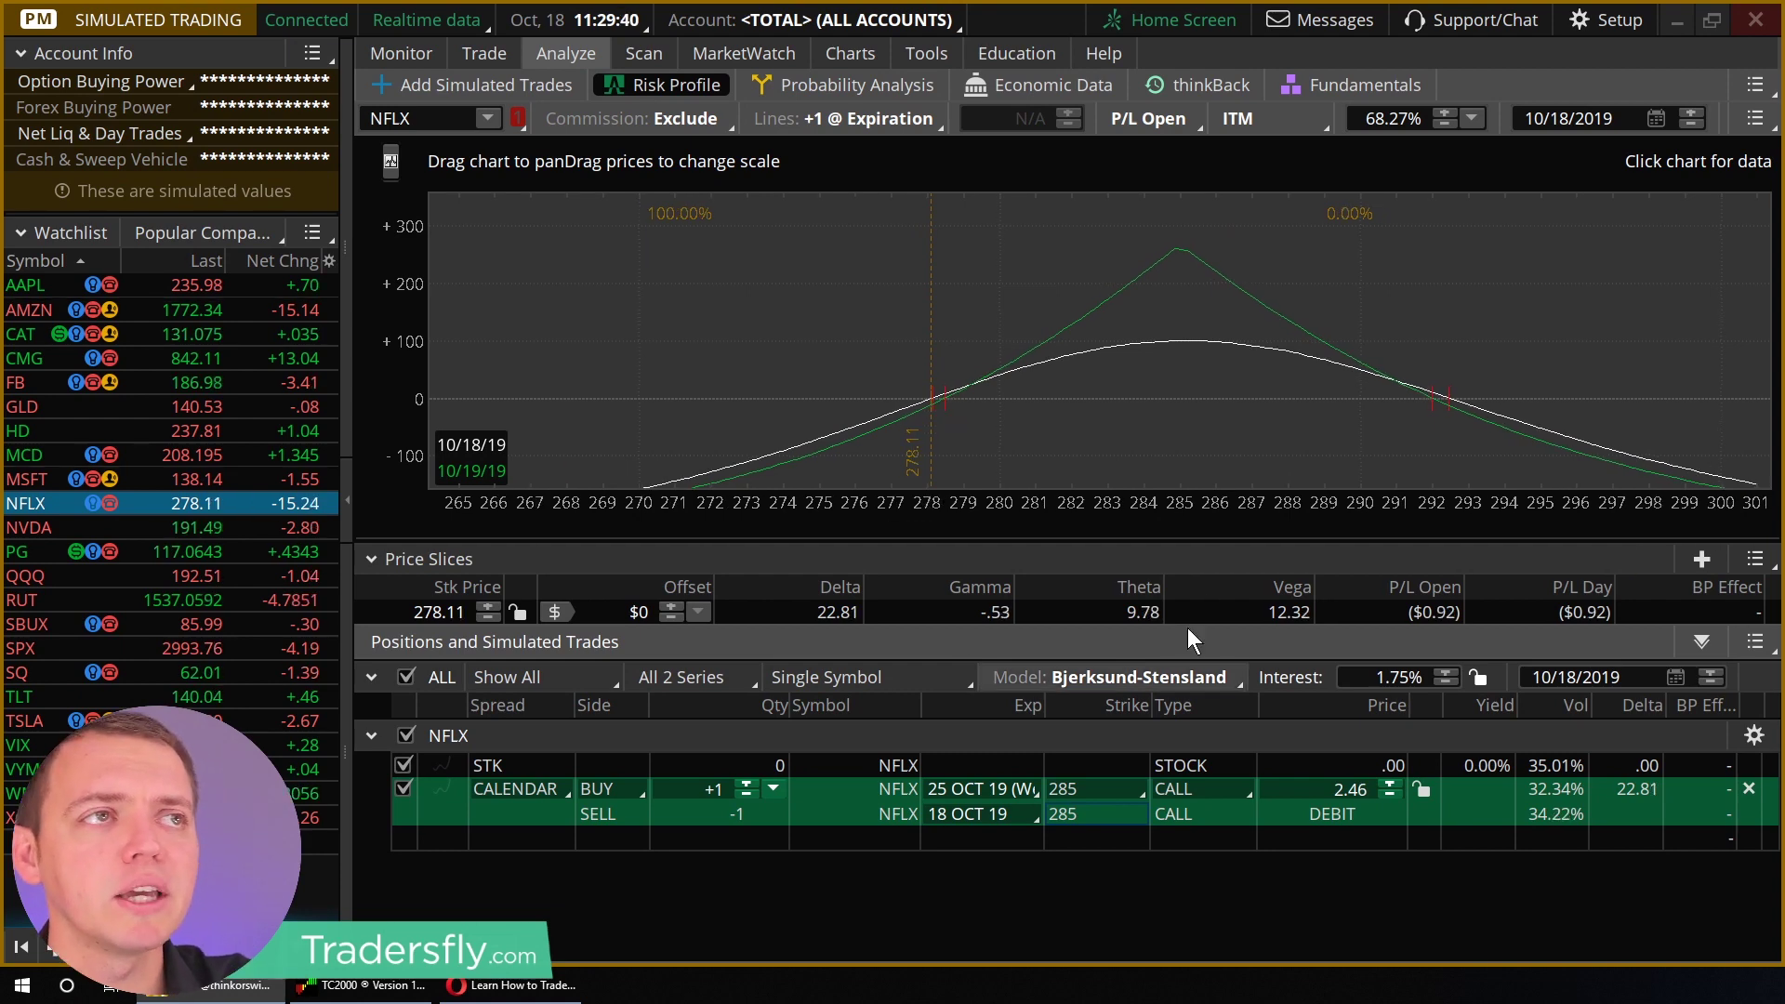
Step: Move the 285 calendar's buy leg to 1 NOV 19 and its sell leg to 25 OCT 19
{"action": "left_click", "coordinate": [981, 788]}
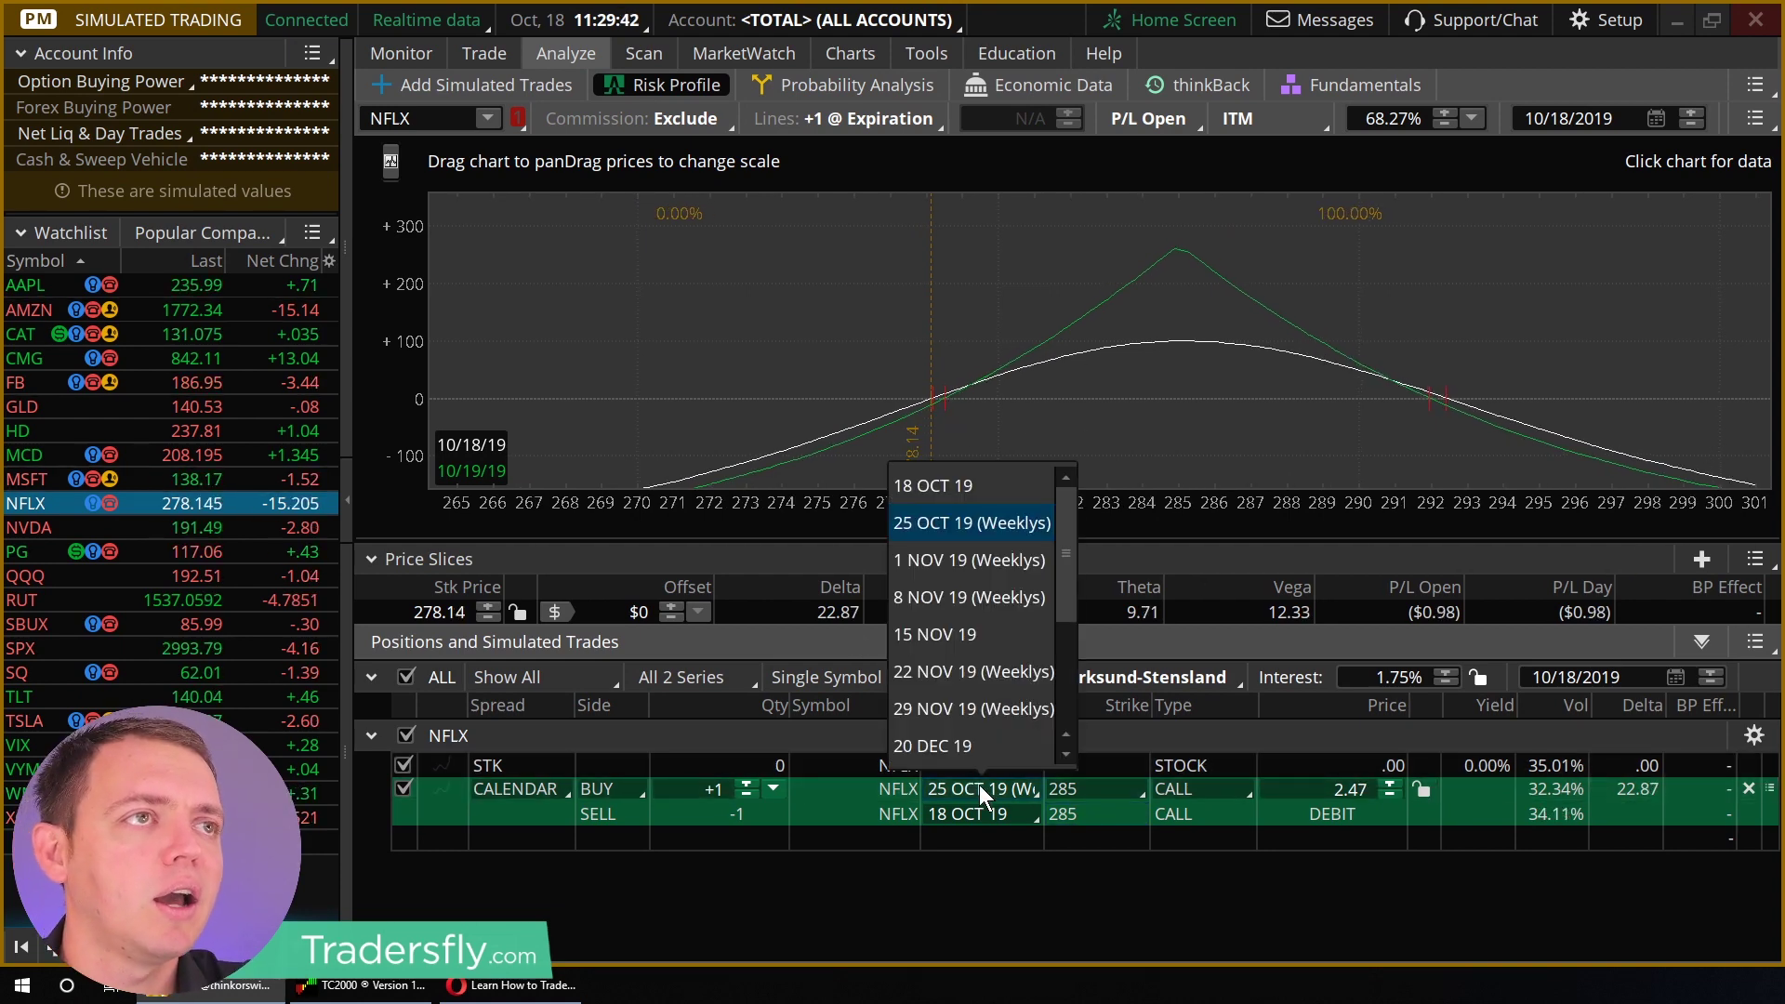
{"action": "left_click", "coordinate": [982, 563]}
{"action": "left_click", "coordinate": [951, 822]}
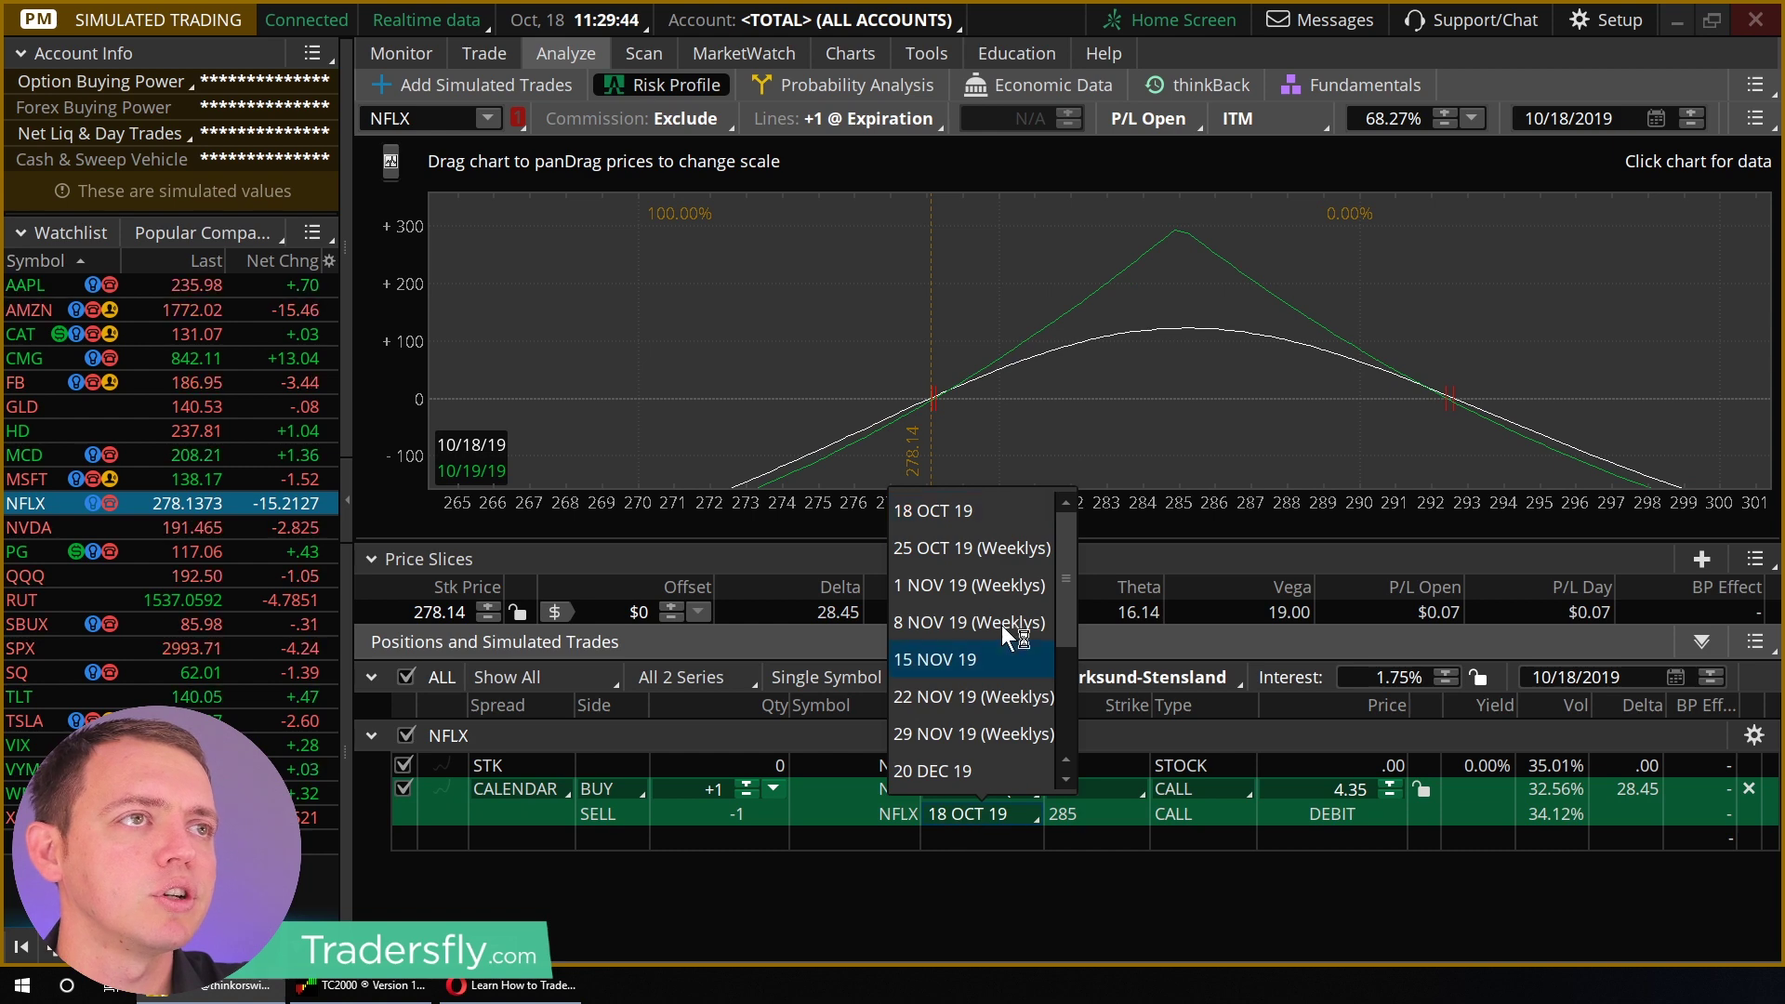
{"action": "left_click", "coordinate": [982, 554]}
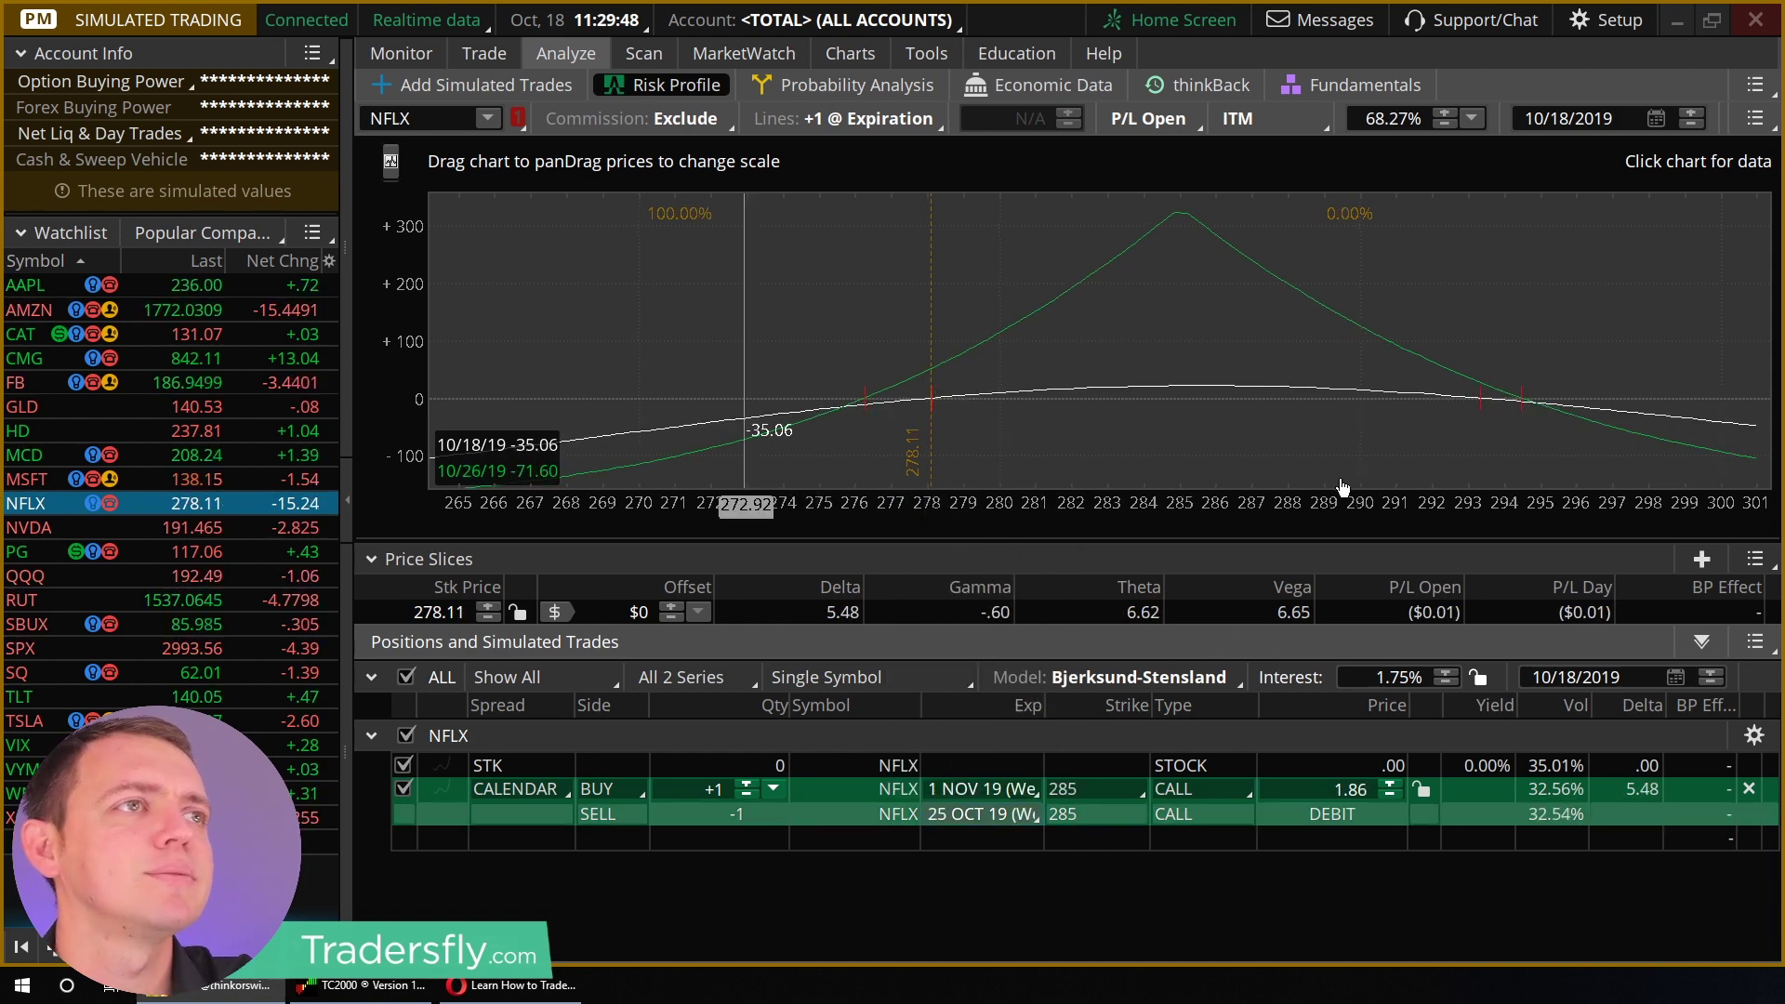
Step: Change the calendar's strike to 290 and widen the chart's stock price range to show the full payoff curve
{"action": "left_click", "coordinate": [1088, 789]}
{"action": "scroll", "coordinate": [1134, 750], "scroll_direction": "down", "scroll_amount": 2}
{"action": "left_click", "coordinate": [1080, 748]}
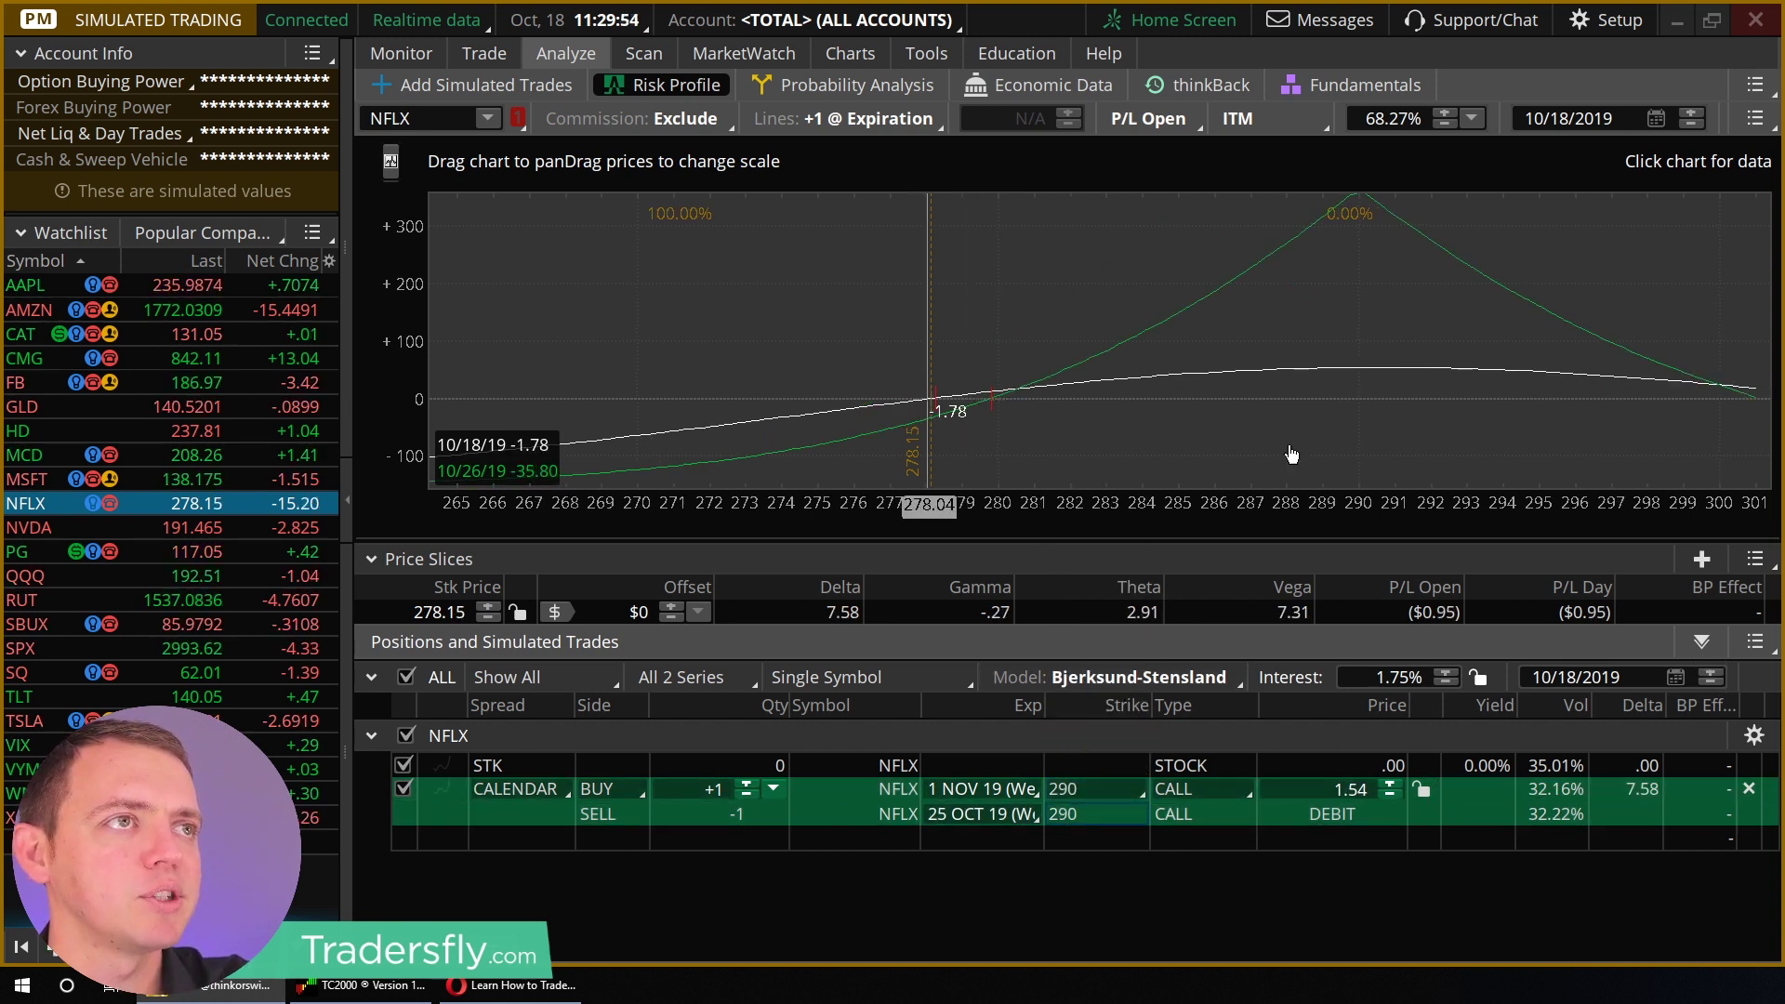
{"action": "left_click_drag", "start_coordinate": [1439, 526], "coordinate": [1241, 507]}
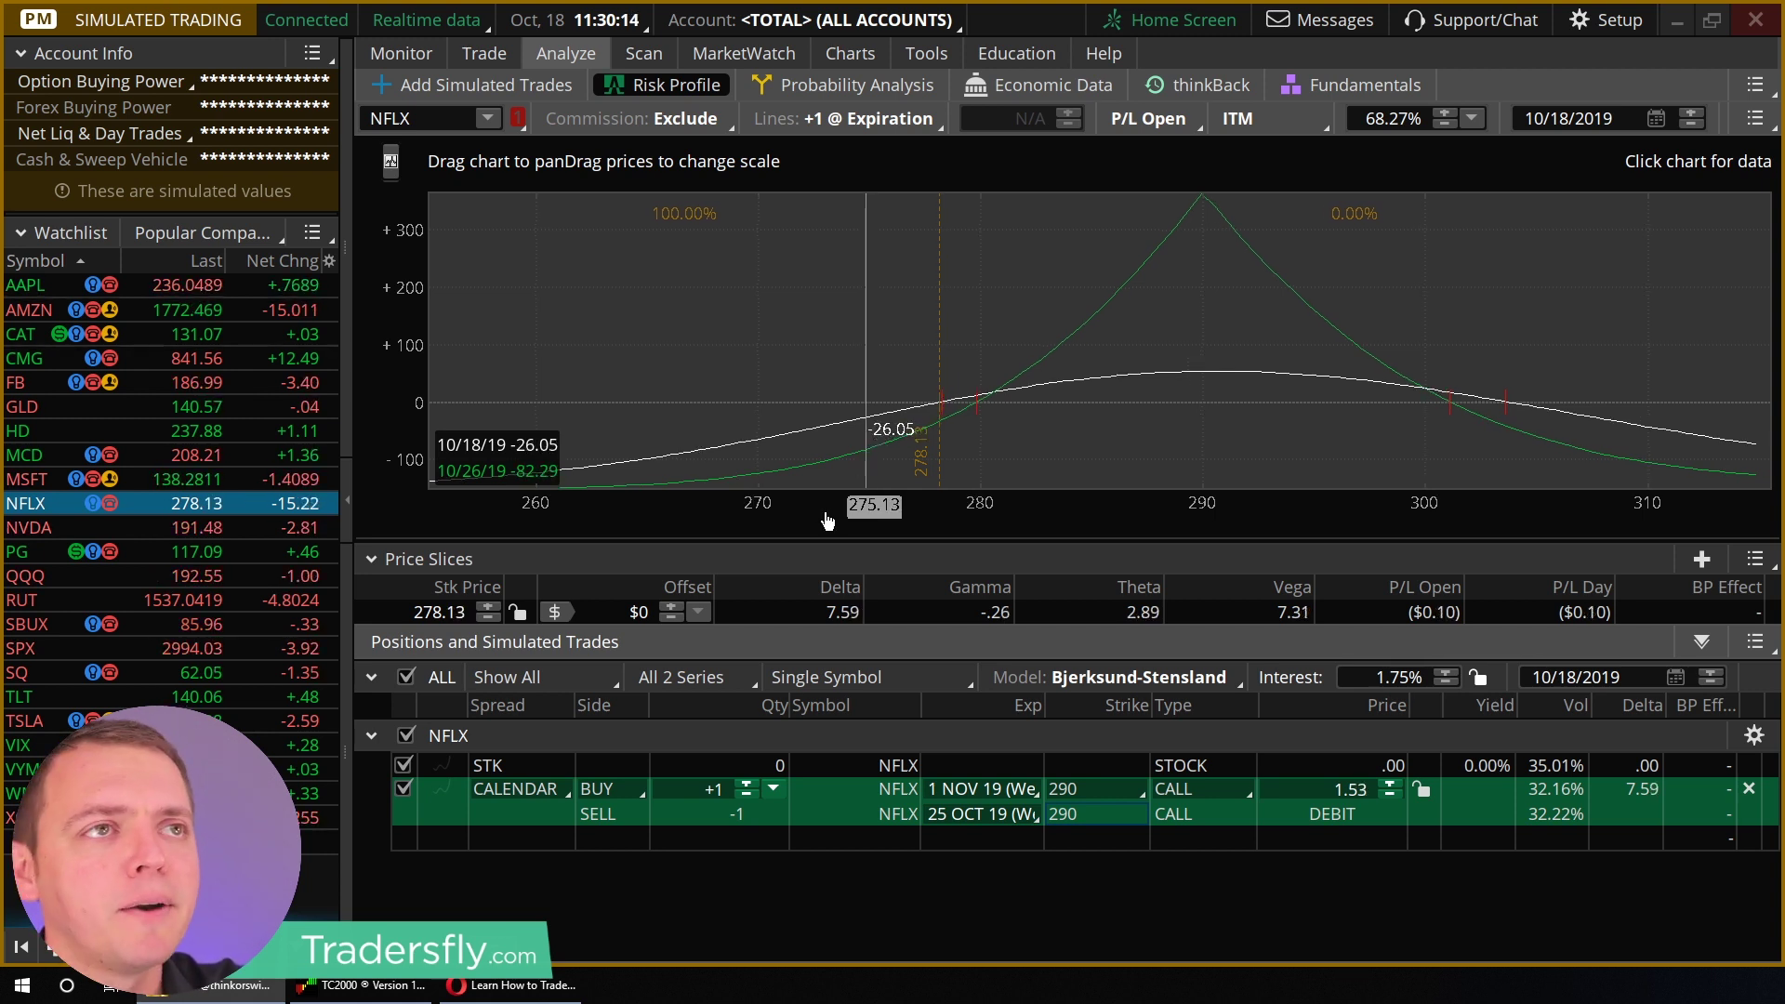
Step: Delete the simulated calendar and return to the NFLX option chain with the order entry area collapsed
{"action": "left_click", "coordinate": [1749, 790]}
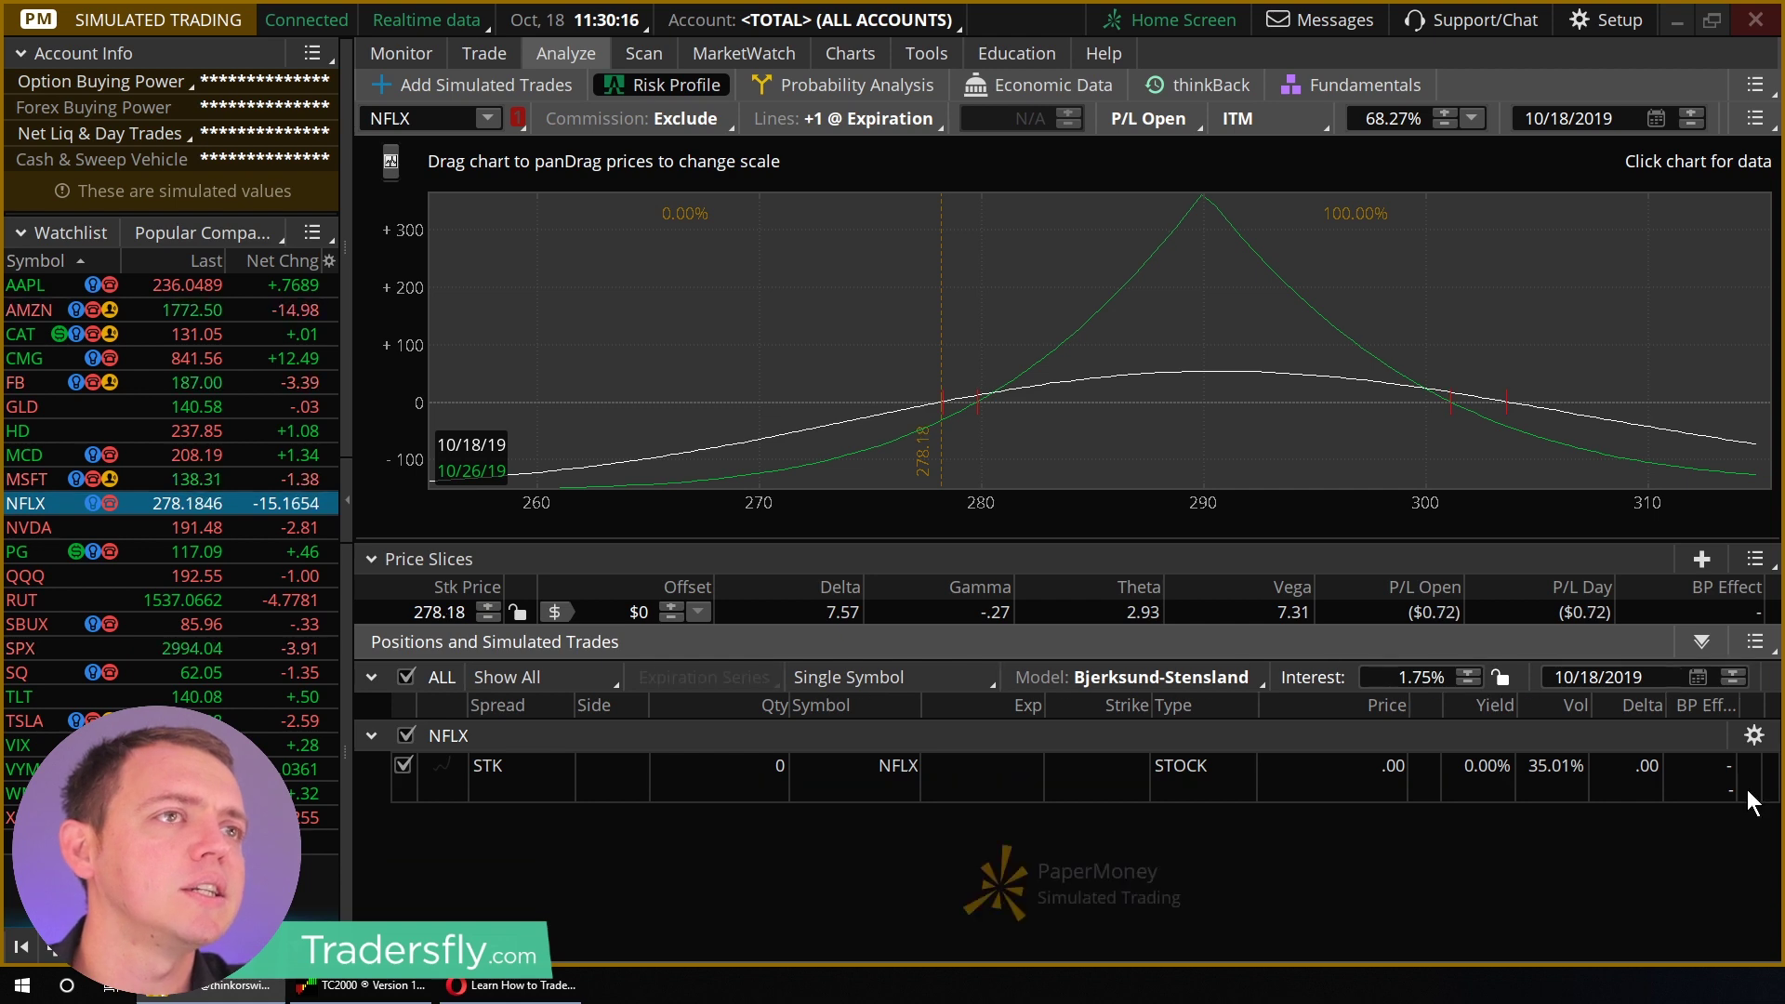
{"action": "left_click", "coordinate": [485, 53]}
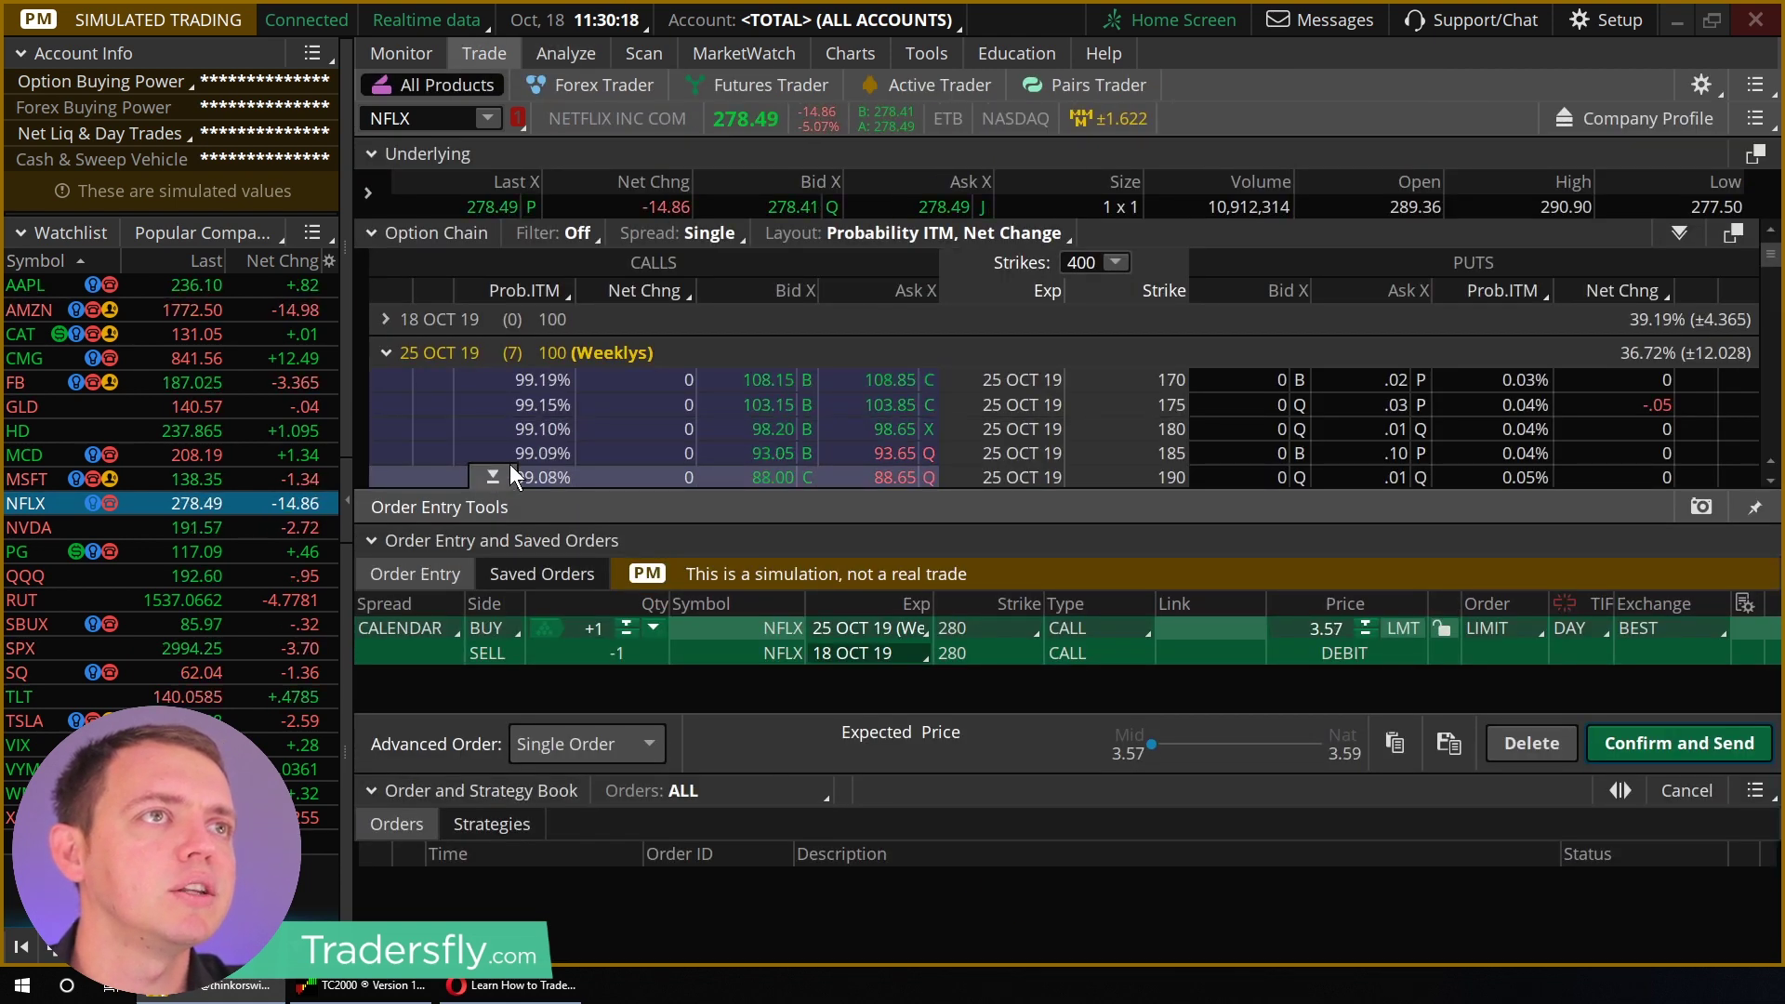
{"action": "left_click", "coordinate": [509, 468]}
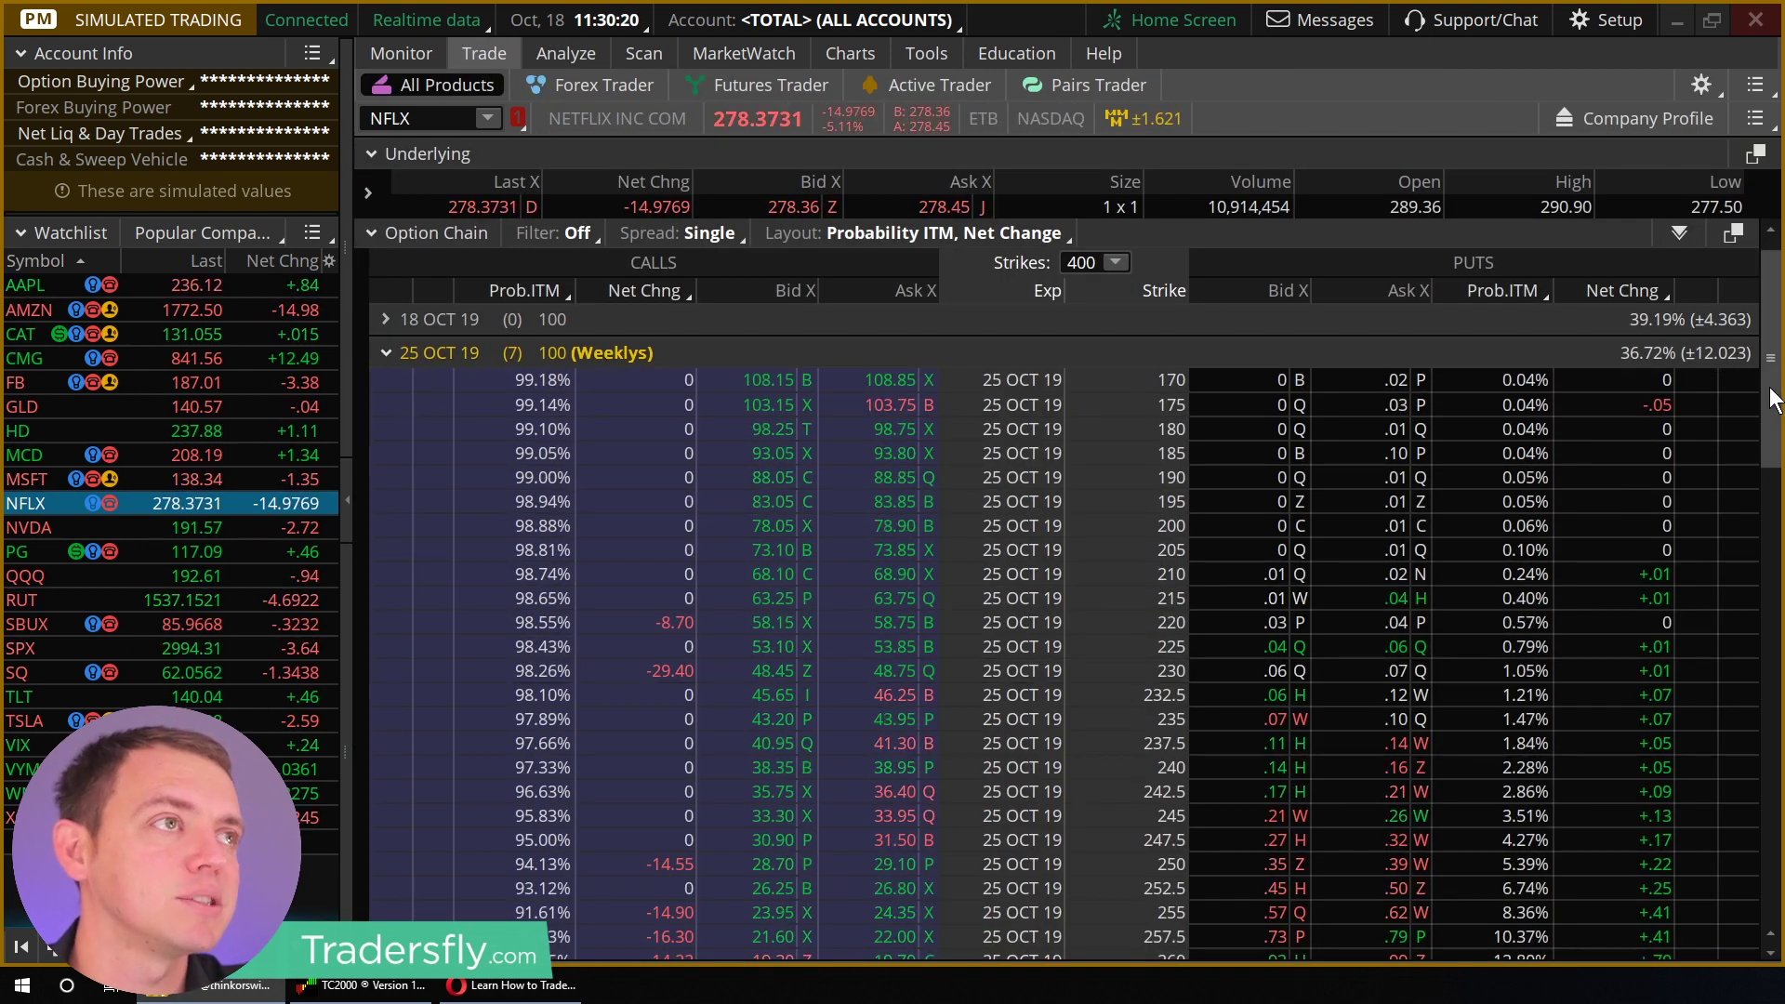
Step: Set up a buy order for one 25 OCT 19 257.5 NFLX call and analyze it as a simulated trade
{"action": "scroll", "coordinate": [1029, 660], "scroll_direction": "down", "scroll_amount": 6}
{"action": "scroll", "coordinate": [921, 624], "scroll_direction": "up", "scroll_amount": 2}
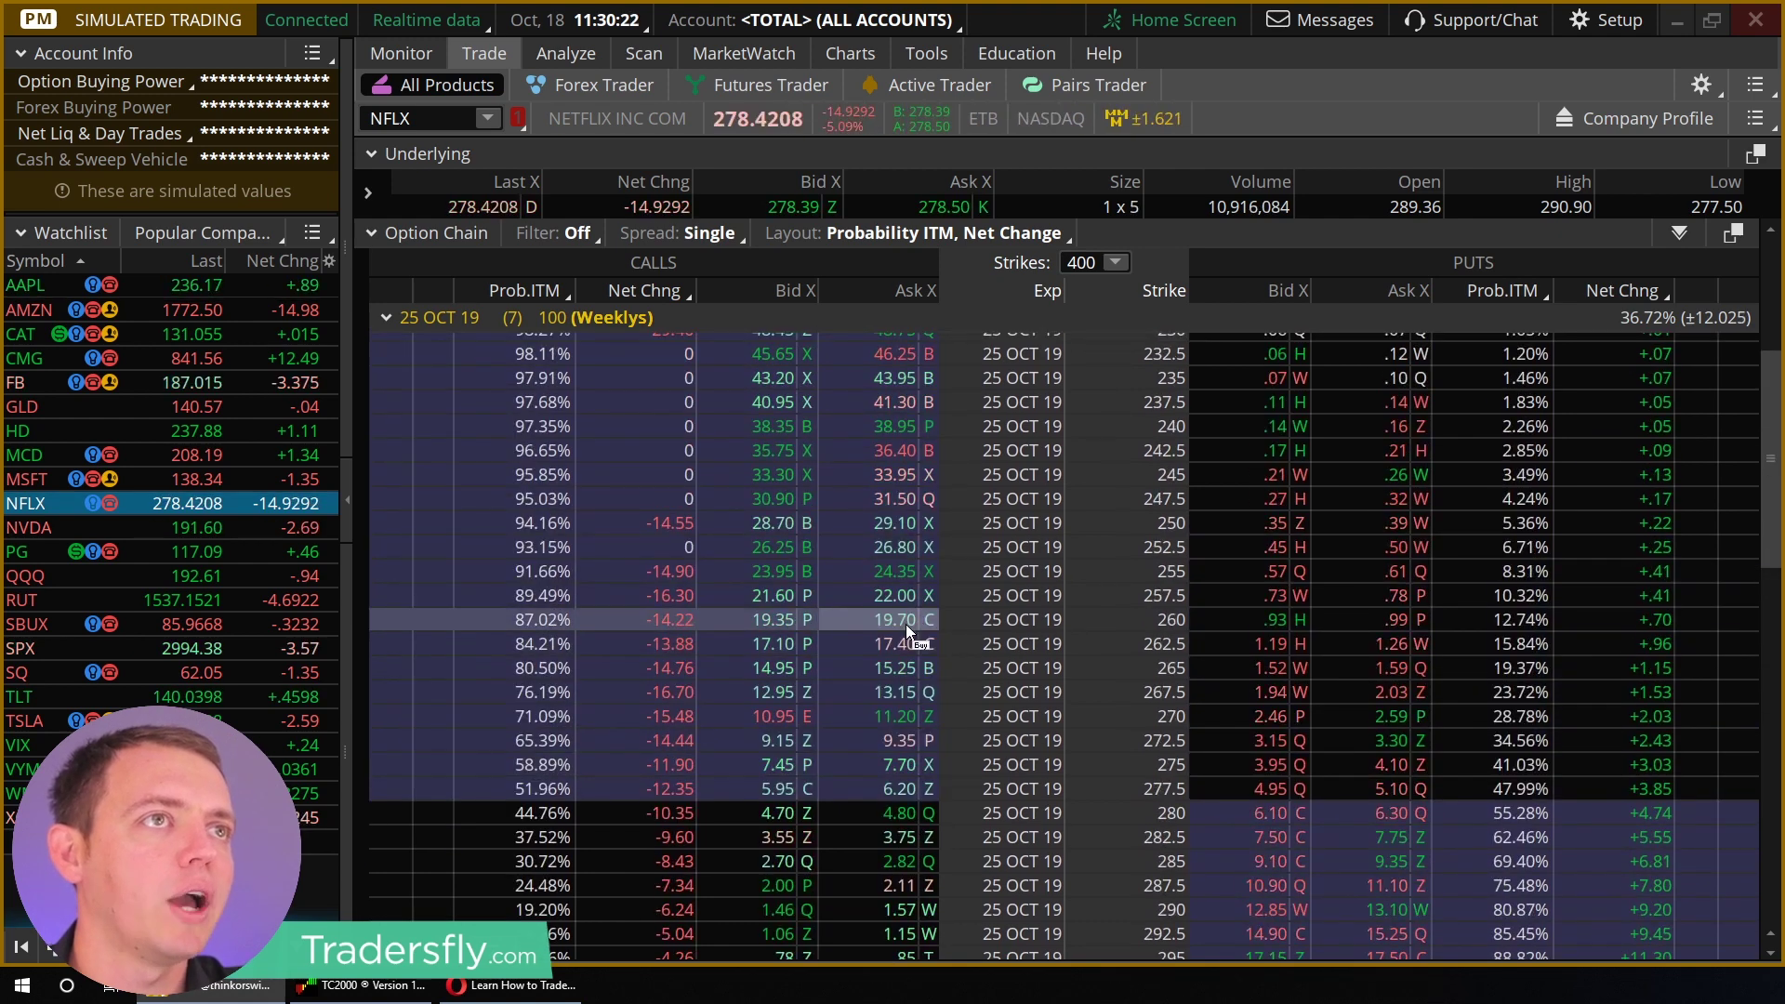
{"action": "right_click", "coordinate": [749, 696]}
{"action": "mouse_move", "coordinate": [837, 579]}
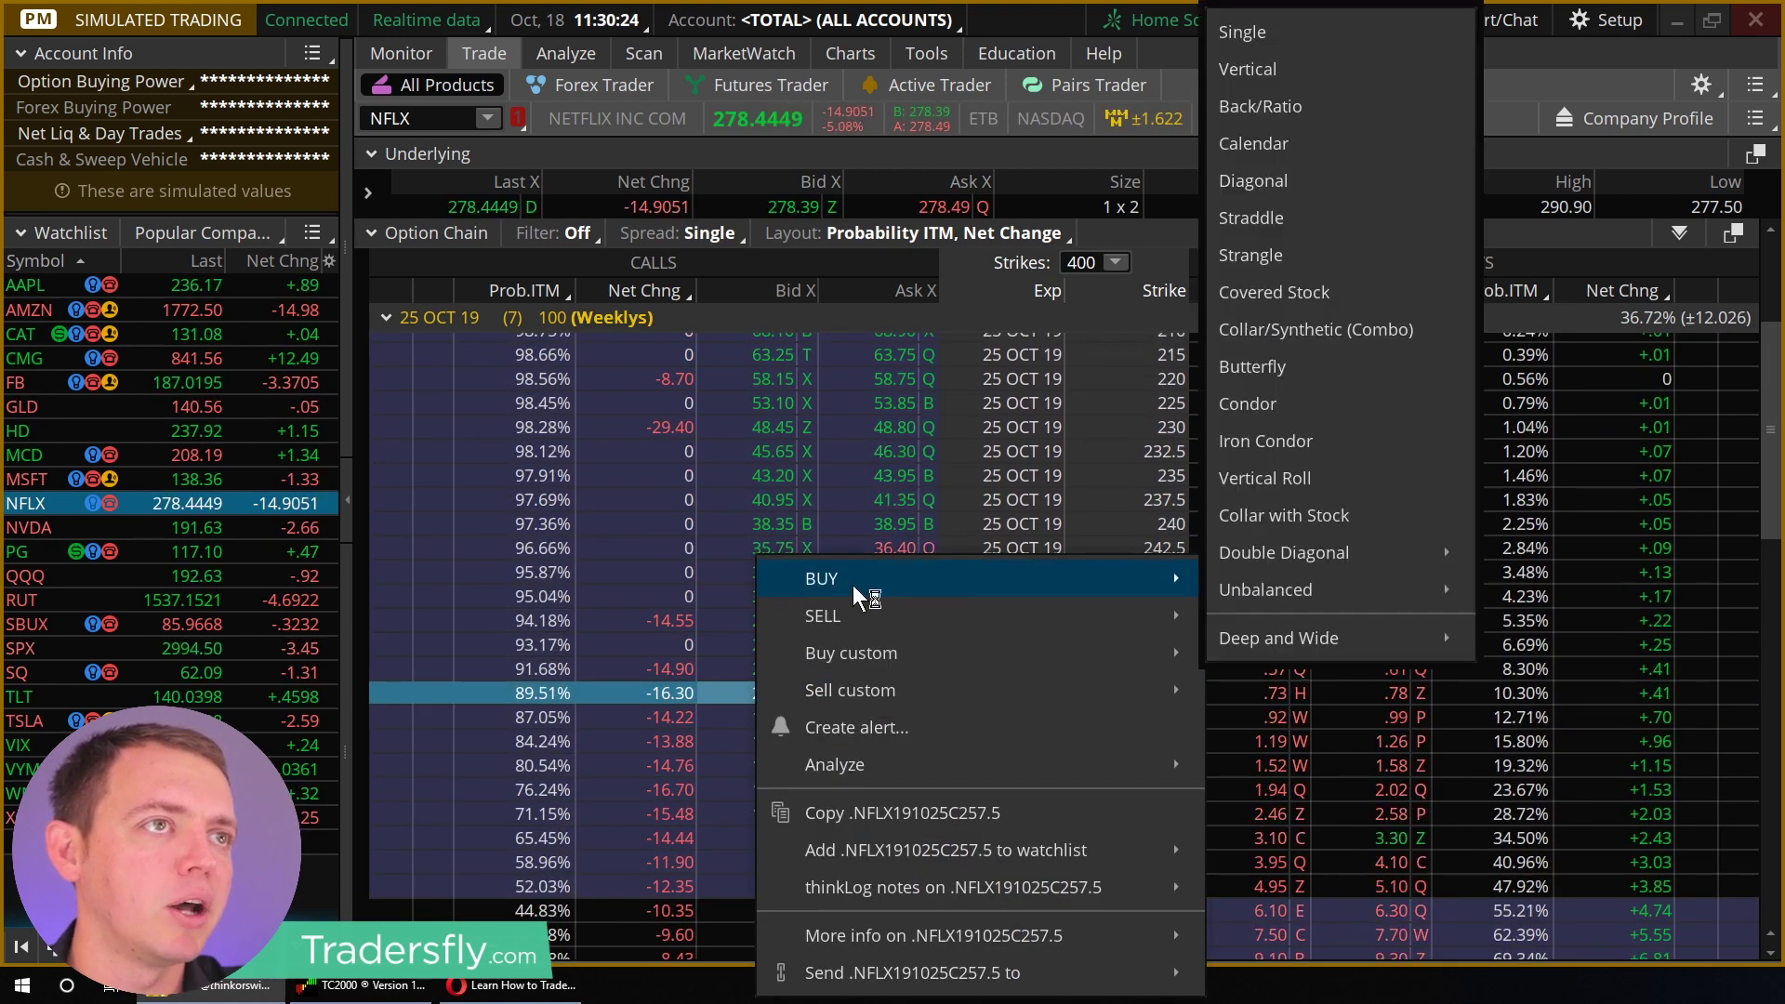
{"action": "left_click", "coordinate": [1251, 26]}
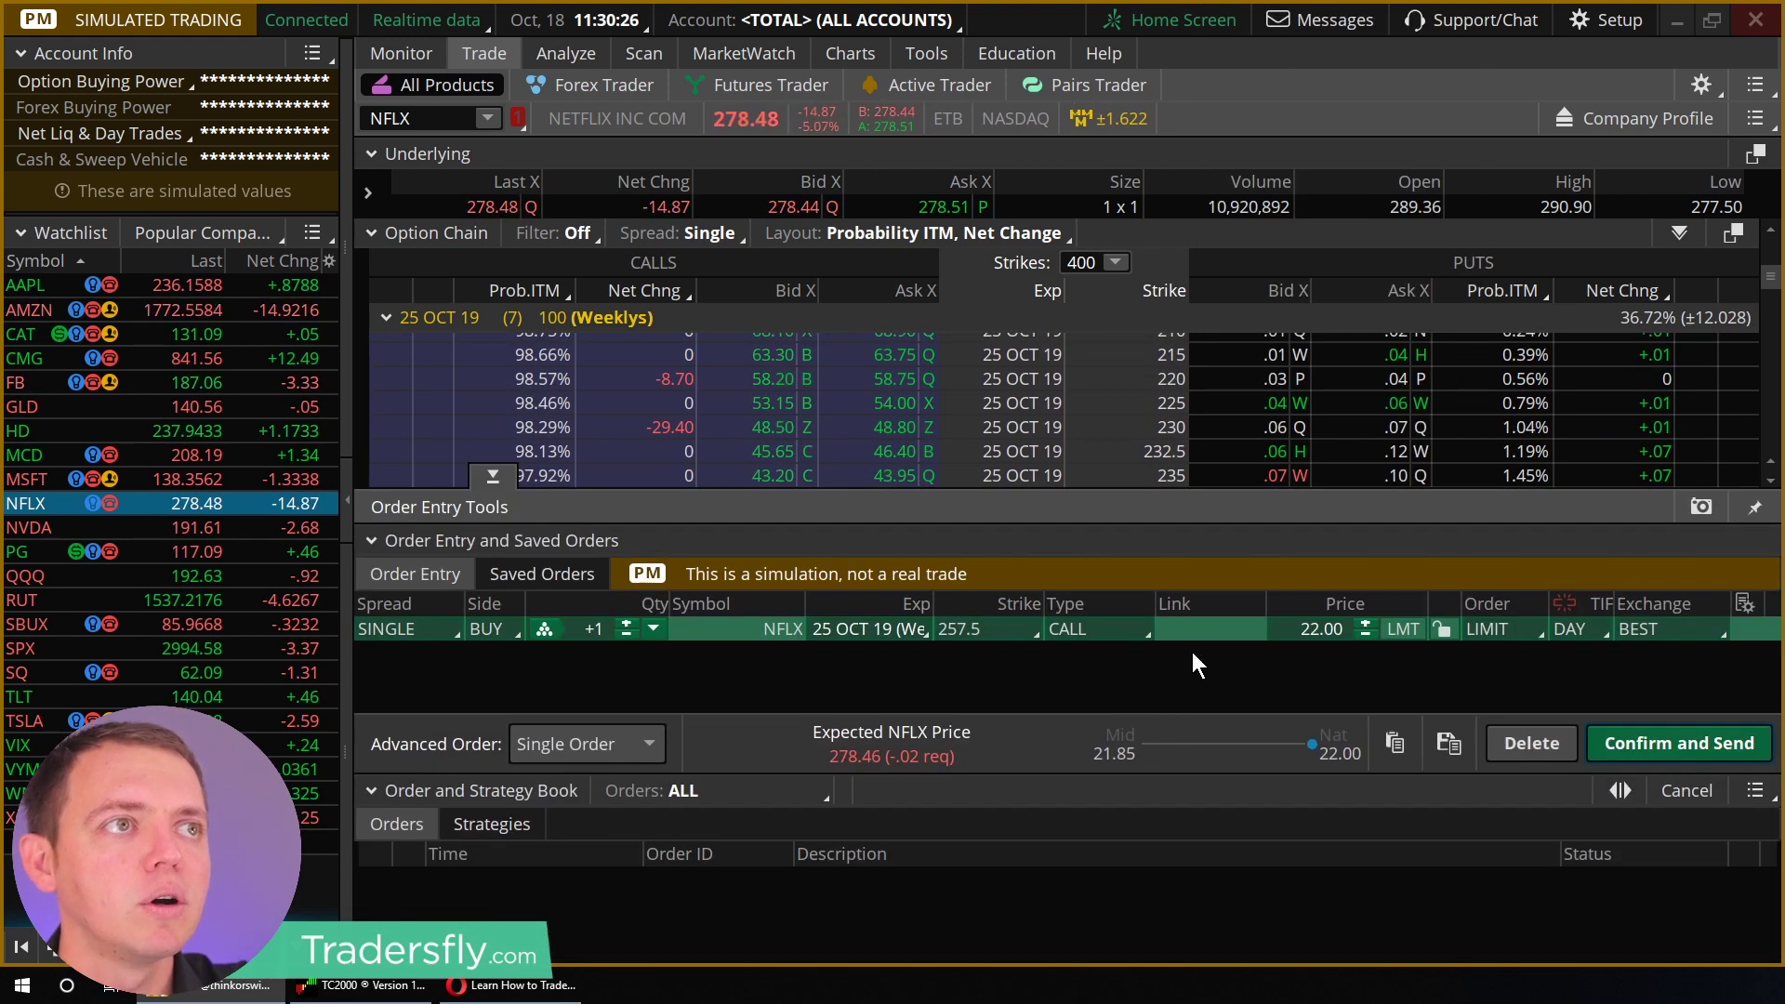
{"action": "right_click", "coordinate": [1201, 625]}
{"action": "key", "text": "Escape"}
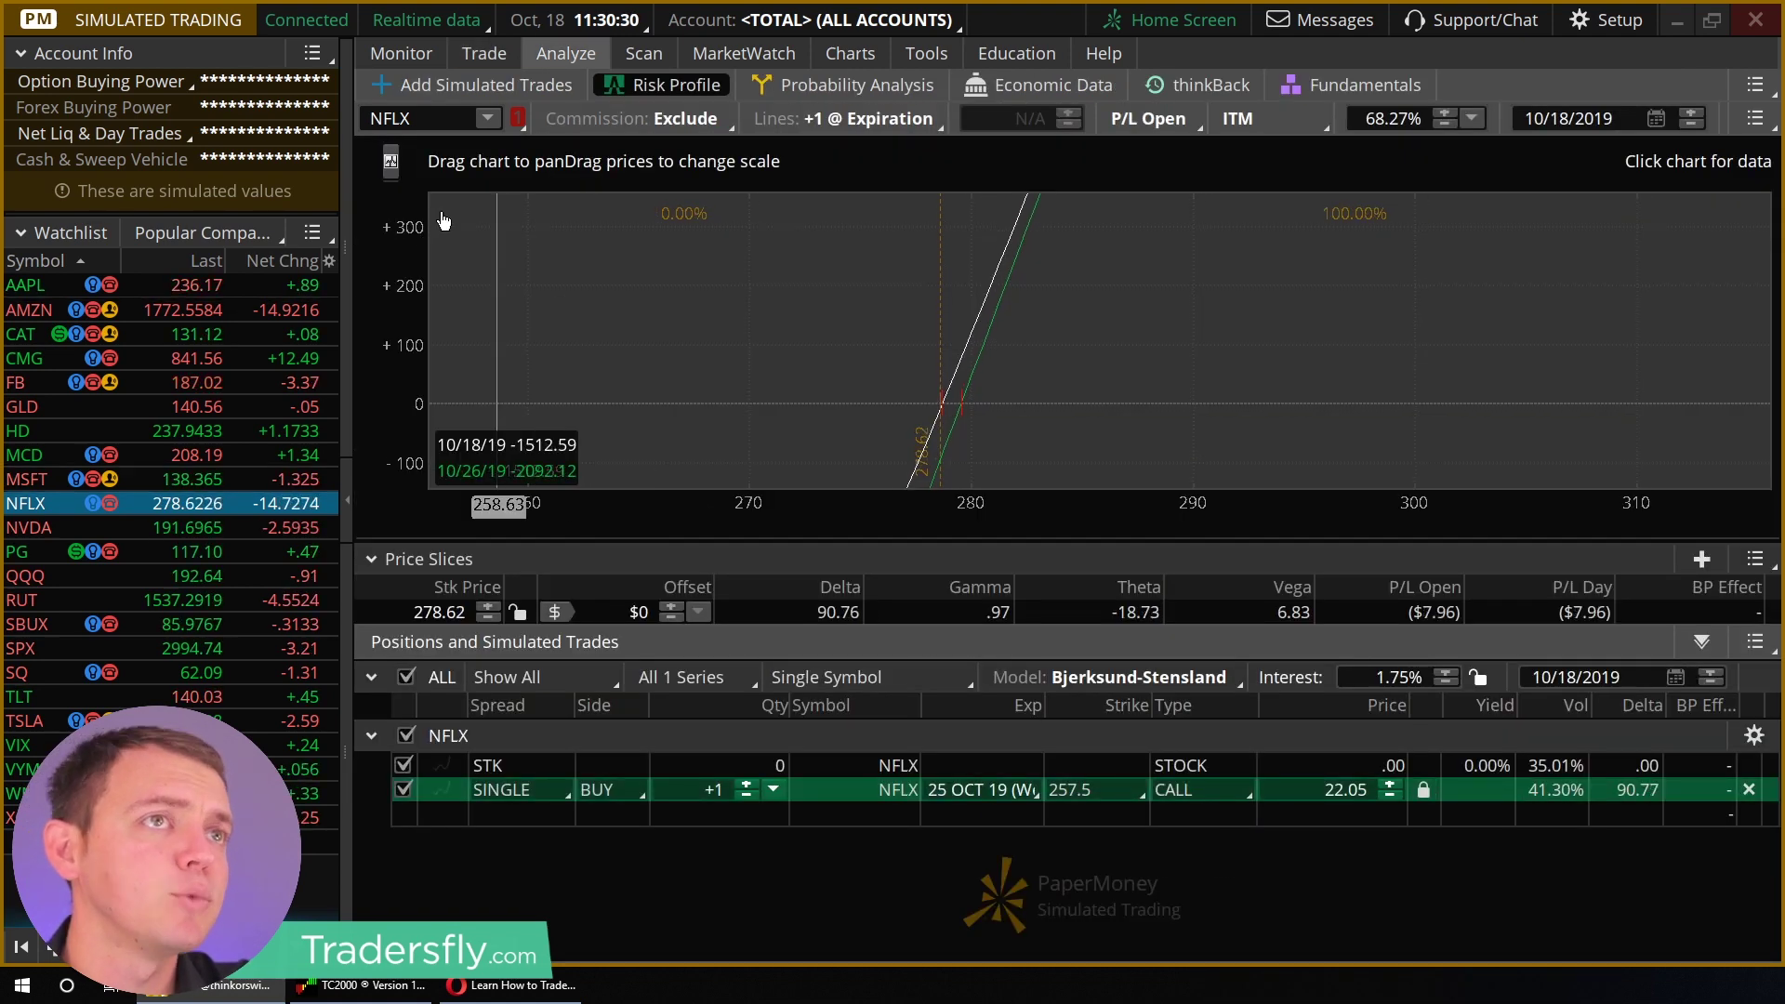
Step: Rescale the risk profile's profit/loss axis to about ±5K for the 257.5 call and check the position's delta
{"action": "mouse_move", "coordinate": [423, 247]}
{"action": "left_mouse_down"}
{"action": "mouse_move", "coordinate": [410, 326]}
{"action": "mouse_move", "coordinate": [402, 265]}
{"action": "left_mouse_up"}
{"action": "left_click_drag", "start_coordinate": [940, 410], "coordinate": [931, 410]}
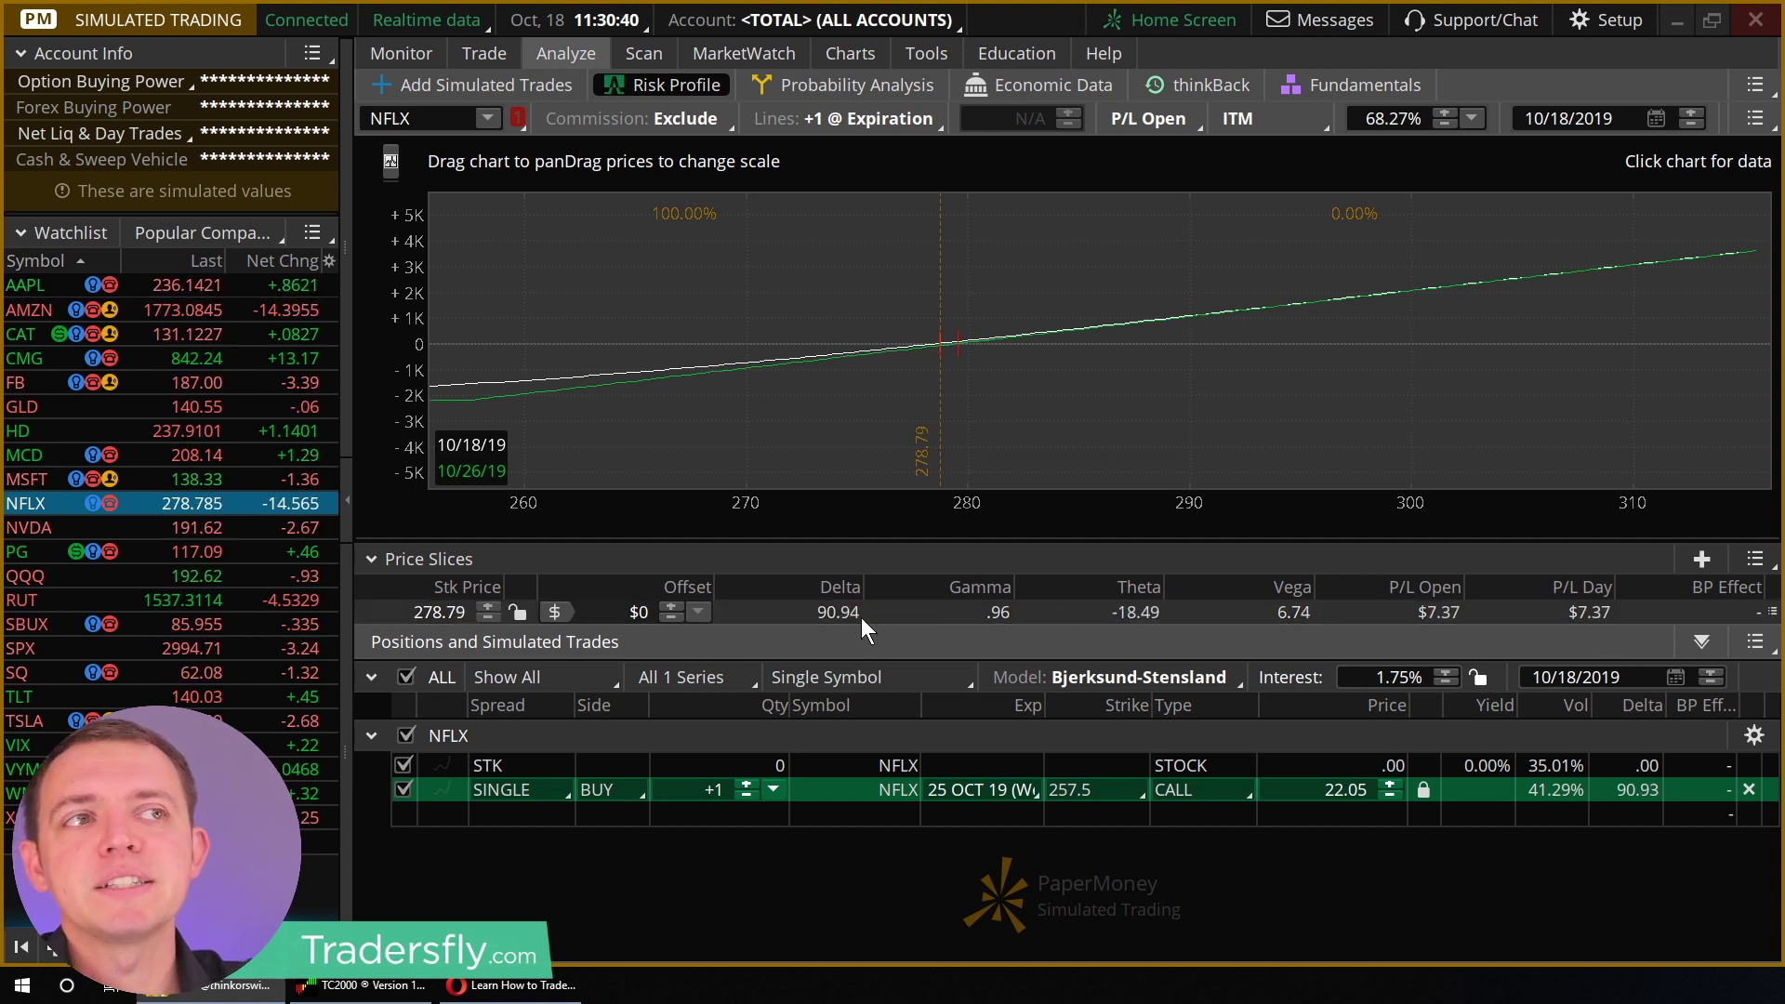
{"action": "left_click_drag", "start_coordinate": [817, 559], "coordinate": [890, 578]}
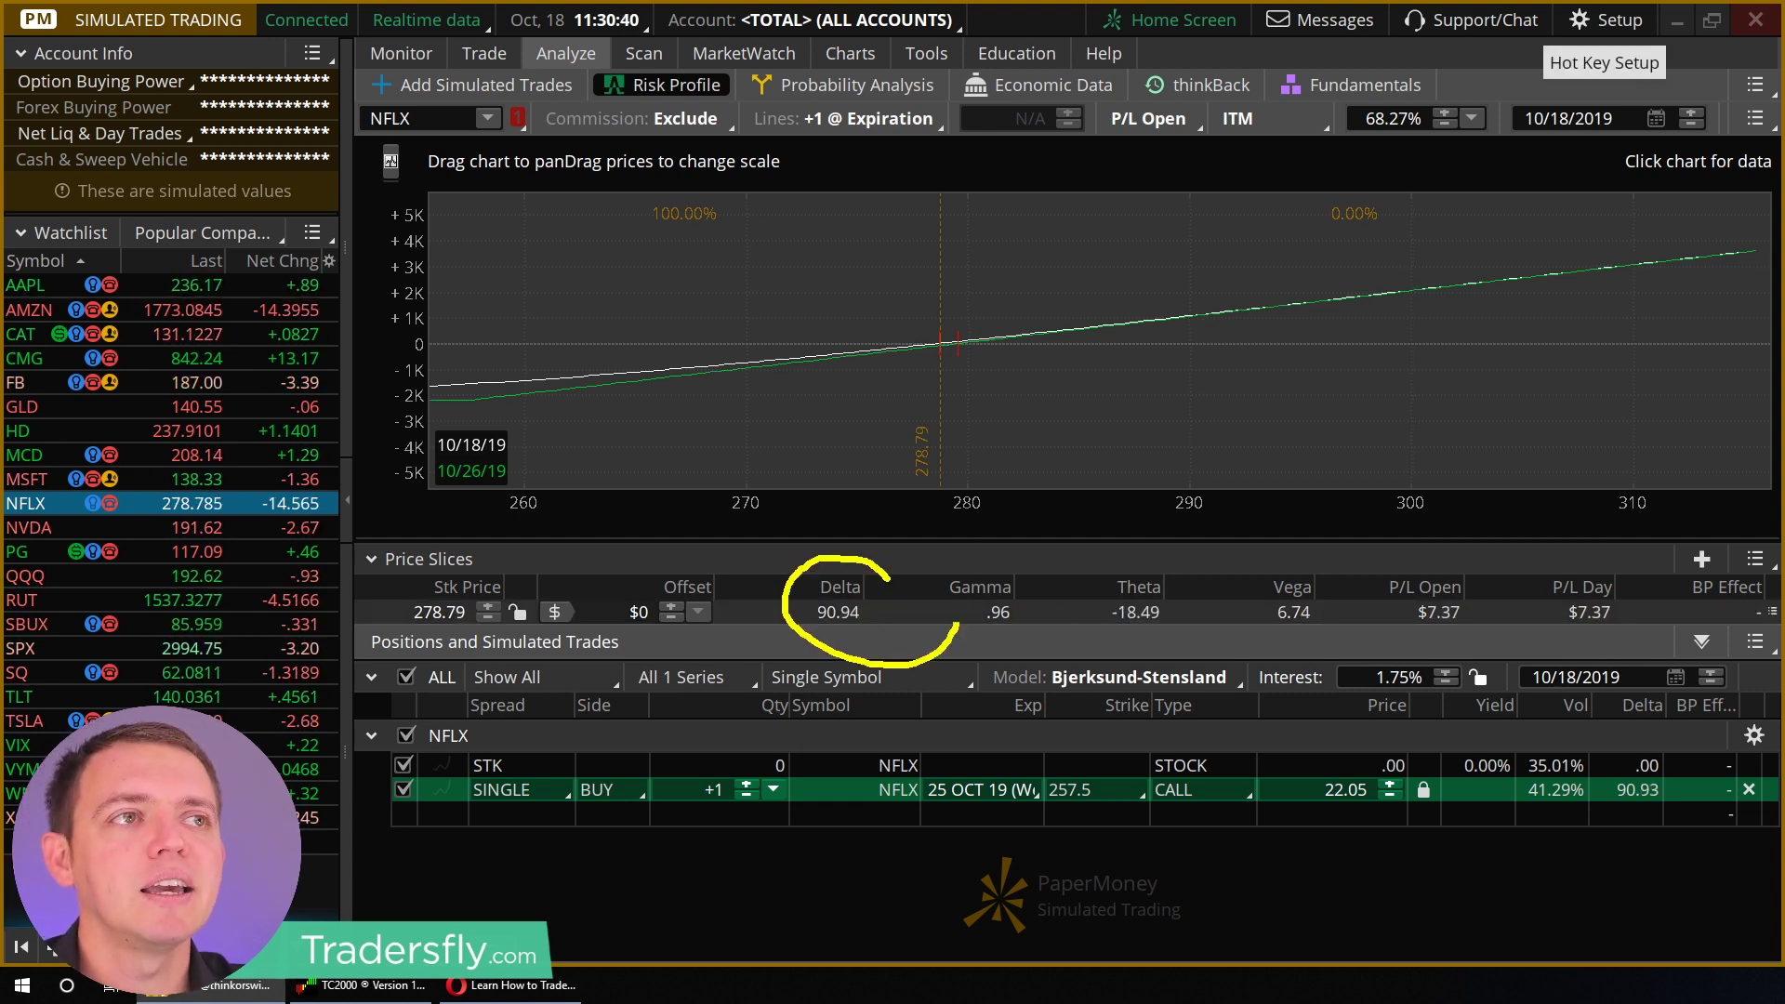